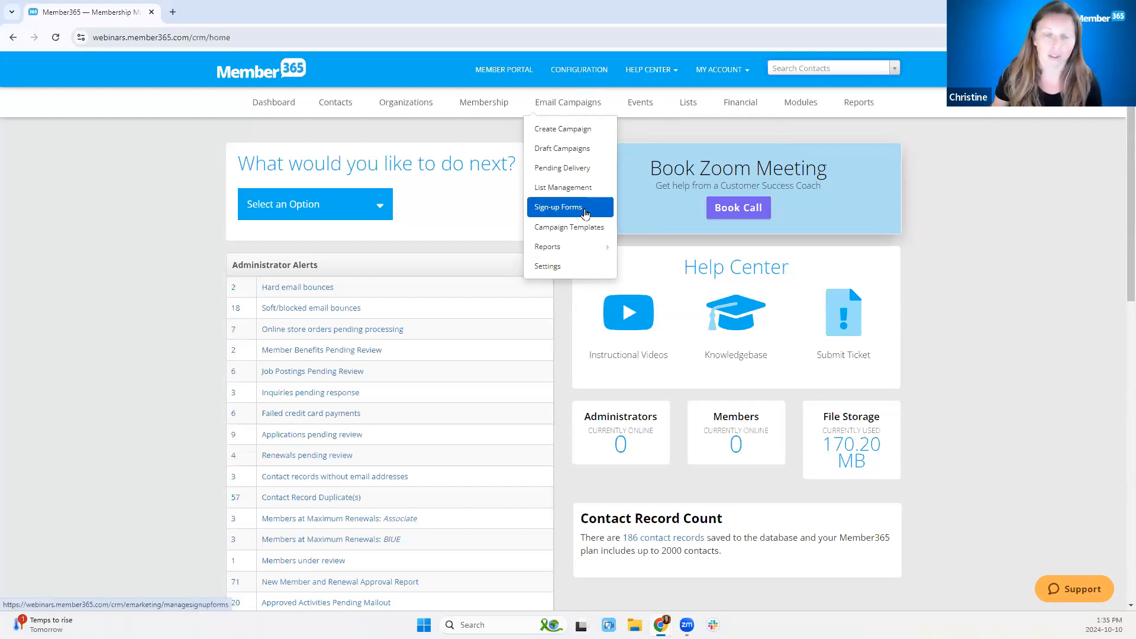
Open the email campaign sign-up forms and view the embed code of the HR Resources form.
click(552, 212)
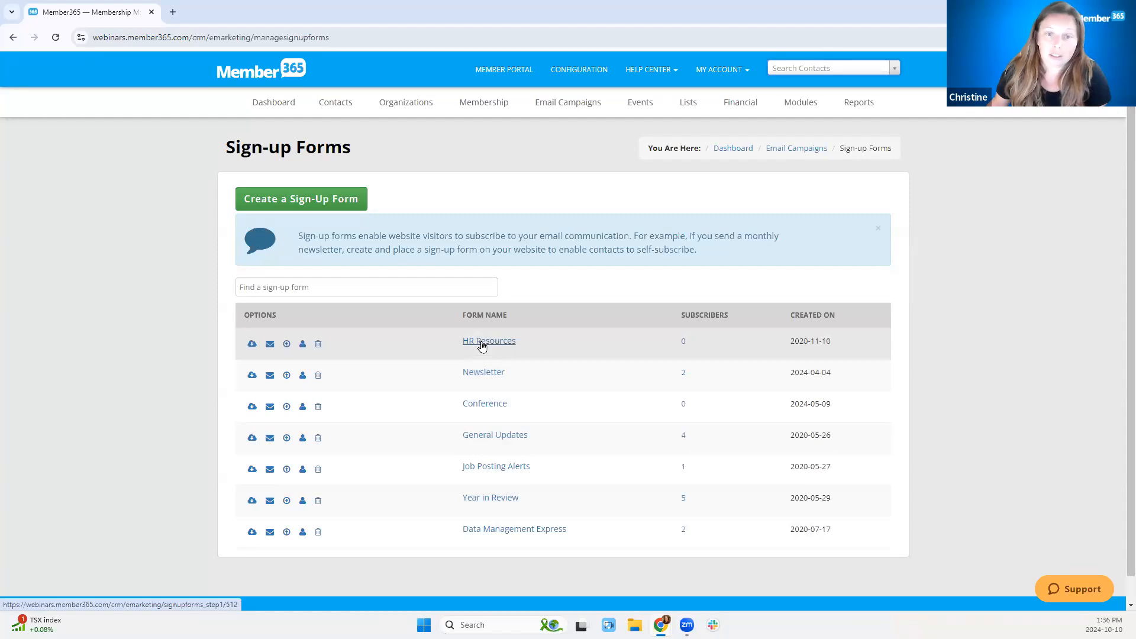
click(252, 348)
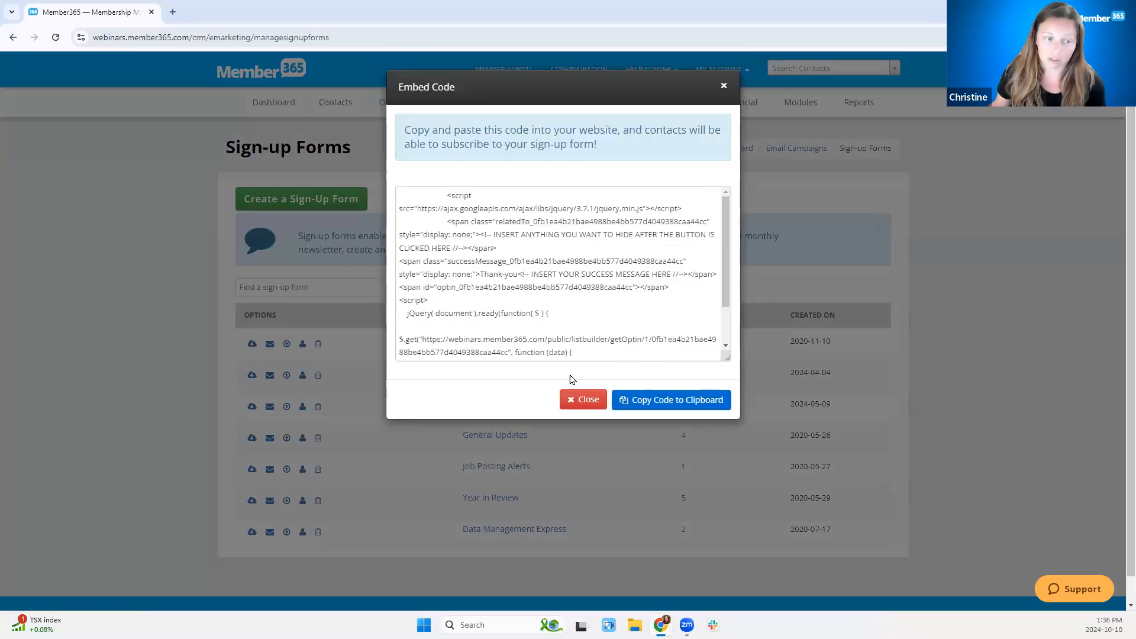
click(563, 403)
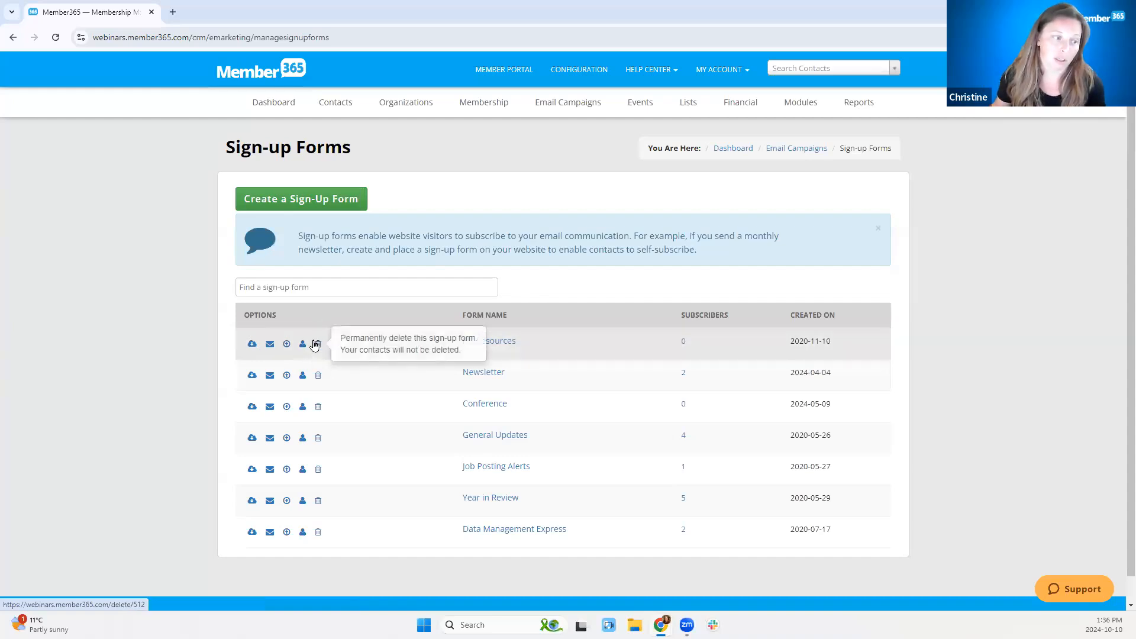
Start a new sign-up form and name it "Alerts!".
click(284, 203)
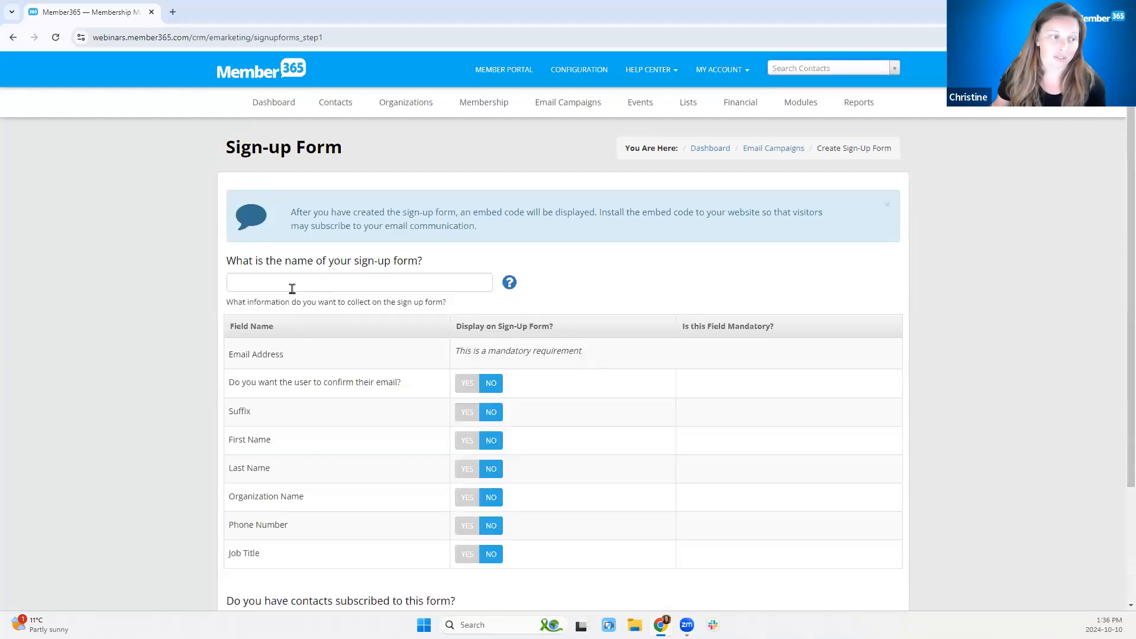
click(293, 289)
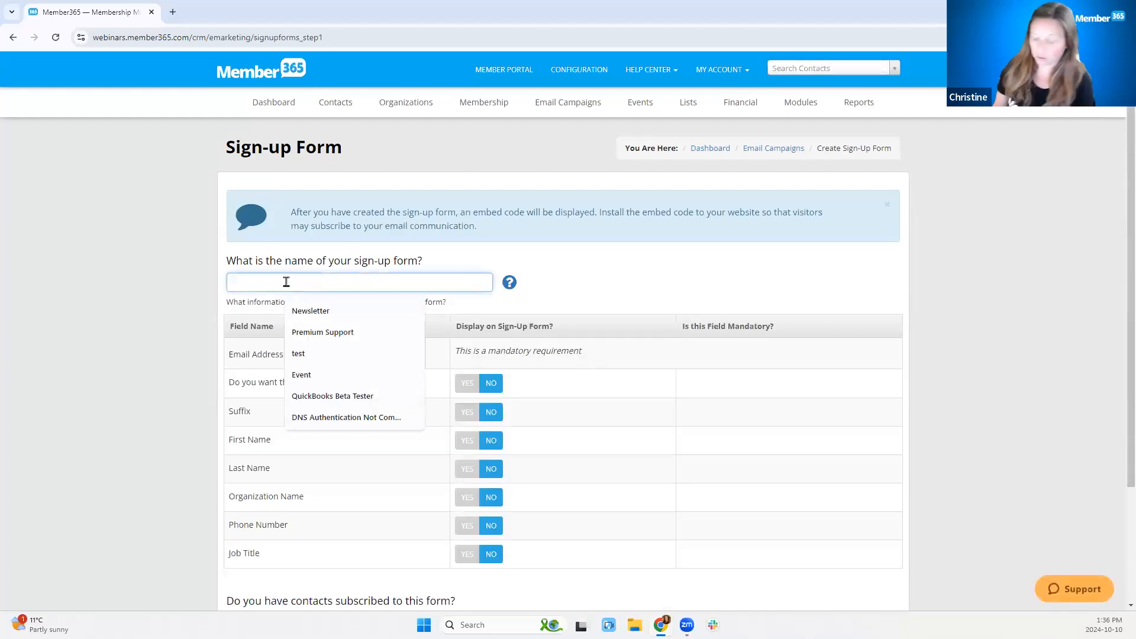
text(Aleert)
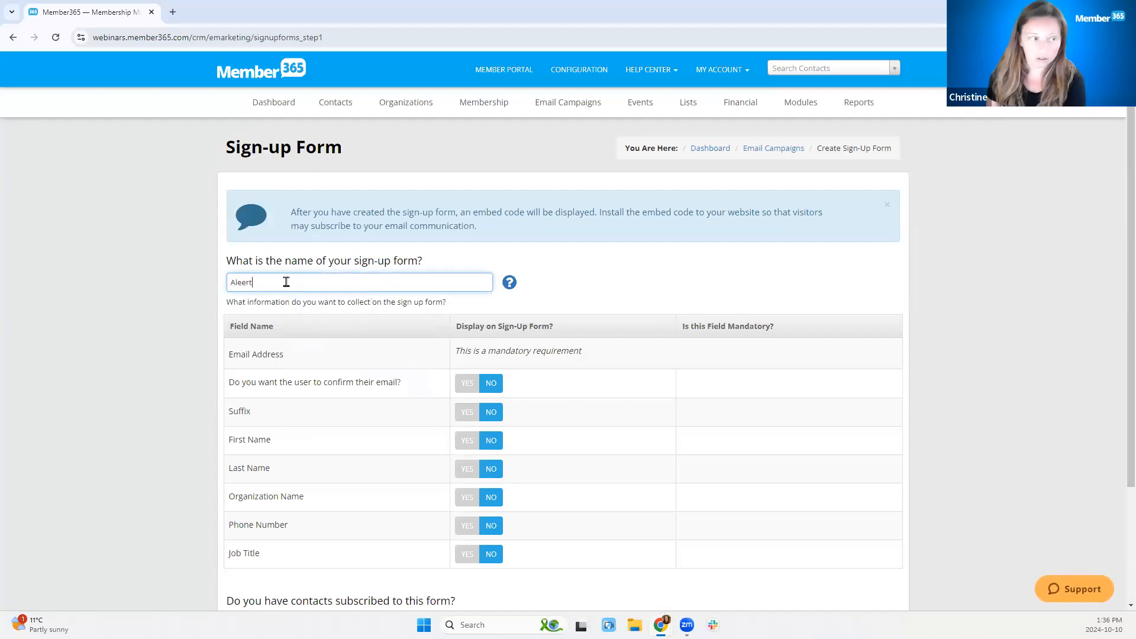
text(s!)
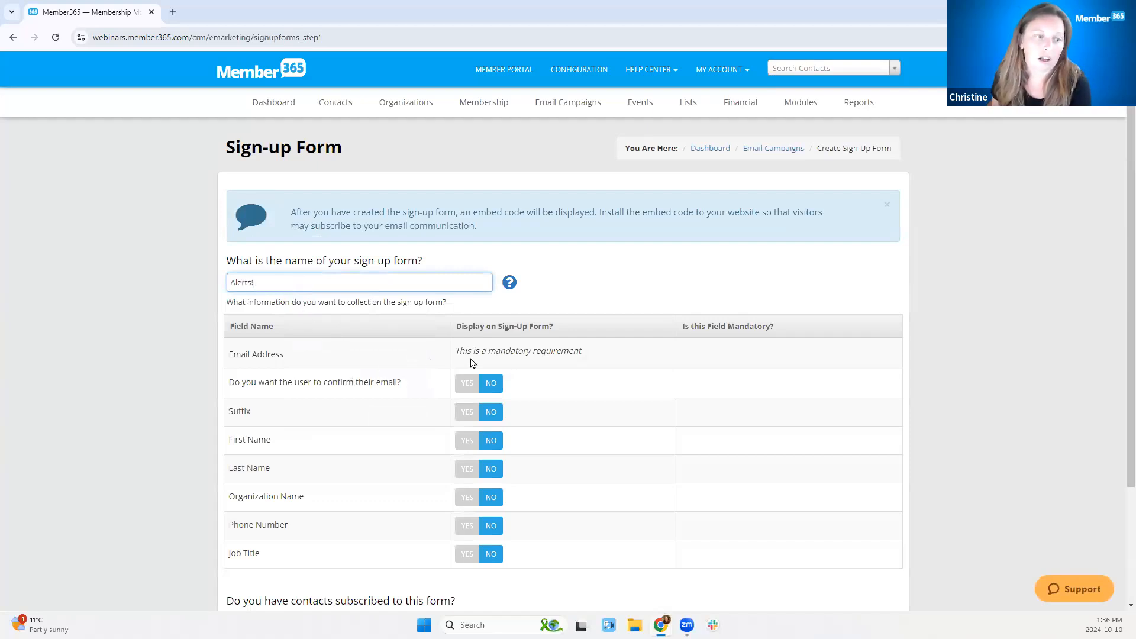
drag(454, 353, 648, 365)
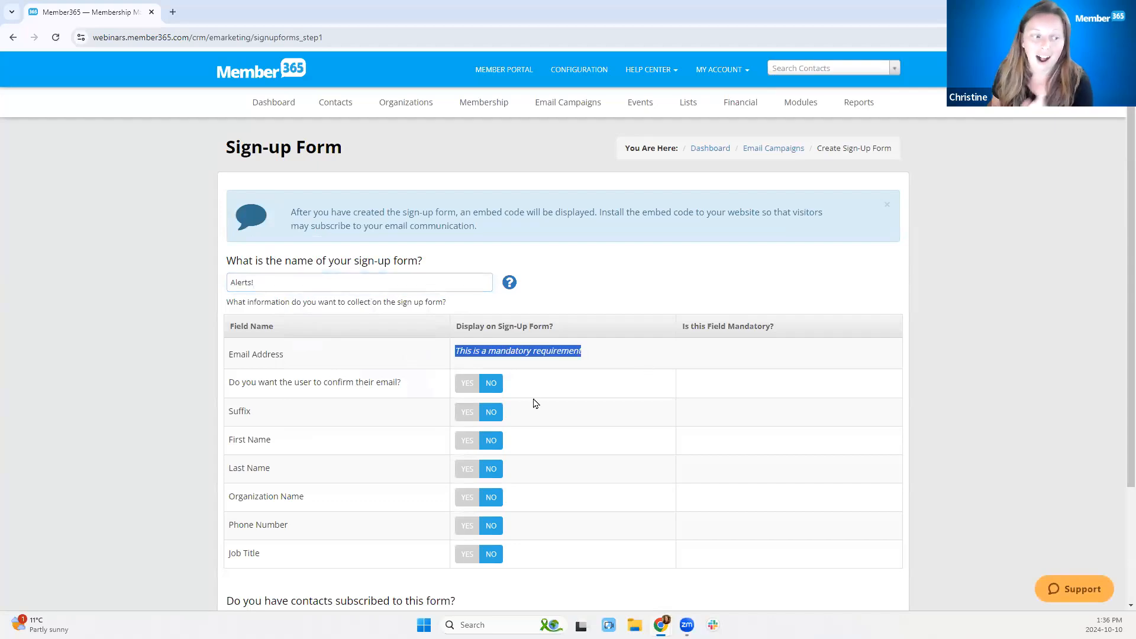
Display the First Name and Last Name fields on the sign-up form and make both mandatory.
click(468, 442)
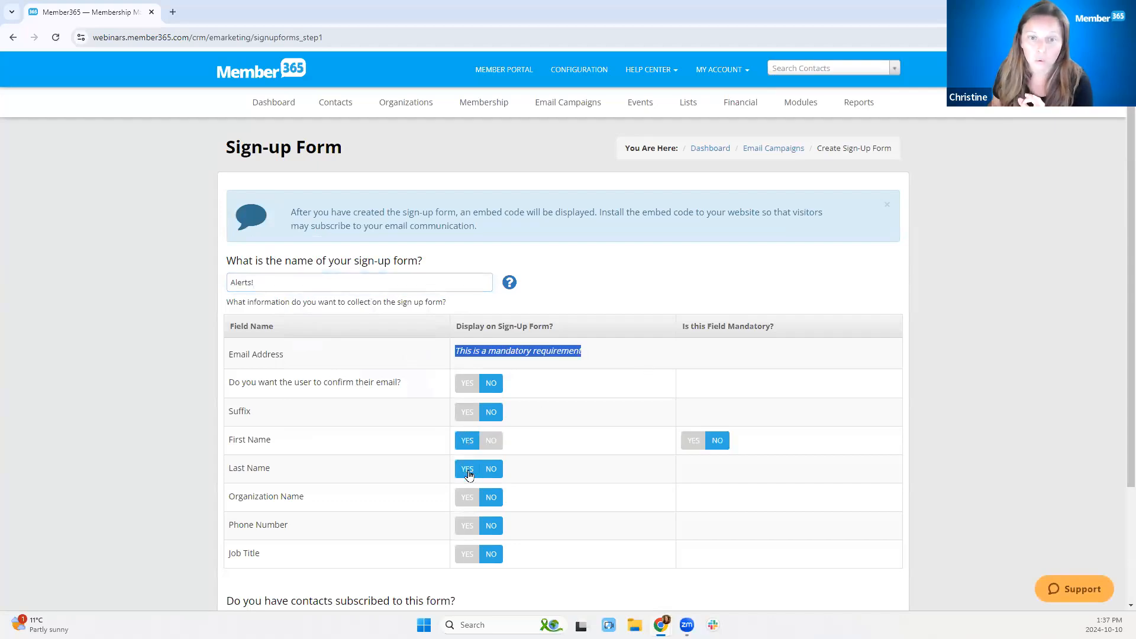
click(469, 470)
click(692, 440)
click(695, 468)
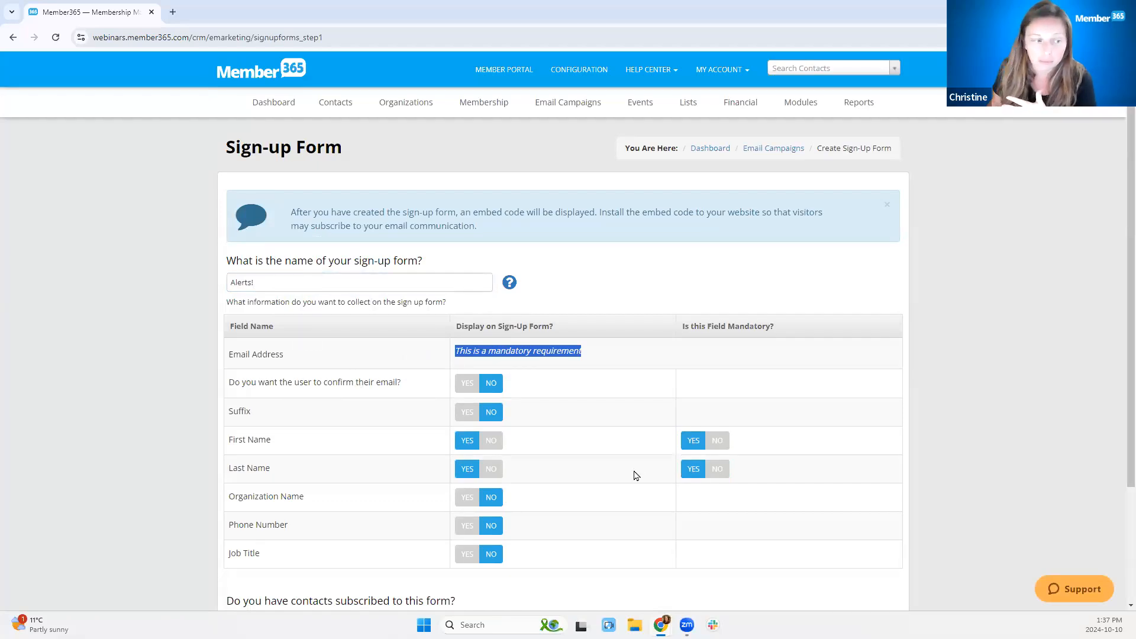
Require users to confirm their email and display Organization Name as an optional field.
scroll(596, 468, down, 2)
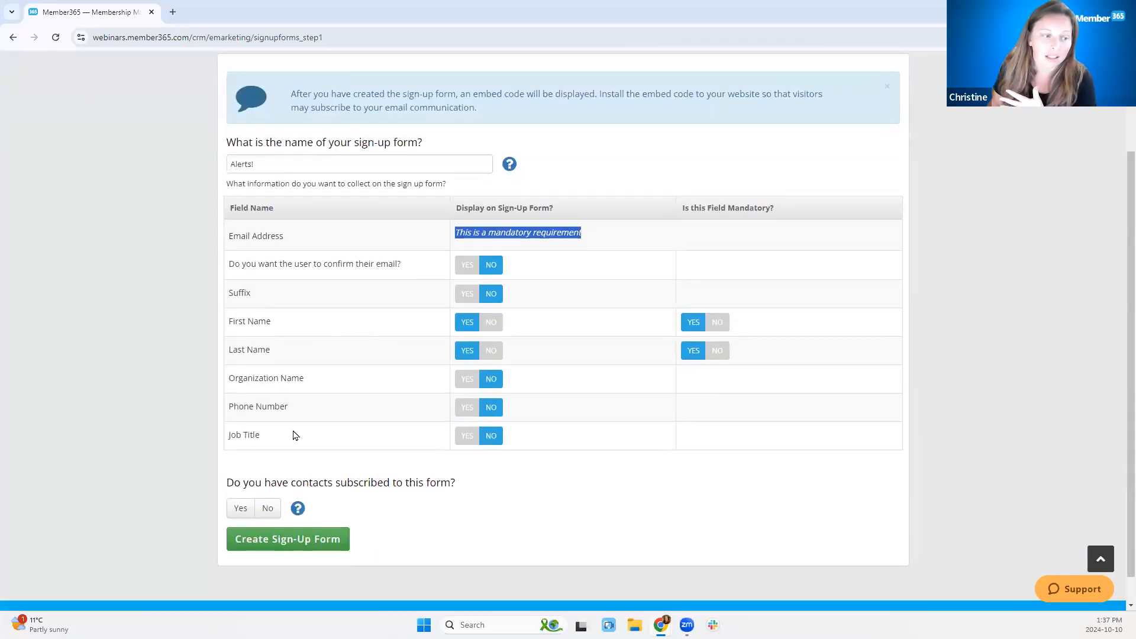
click(459, 270)
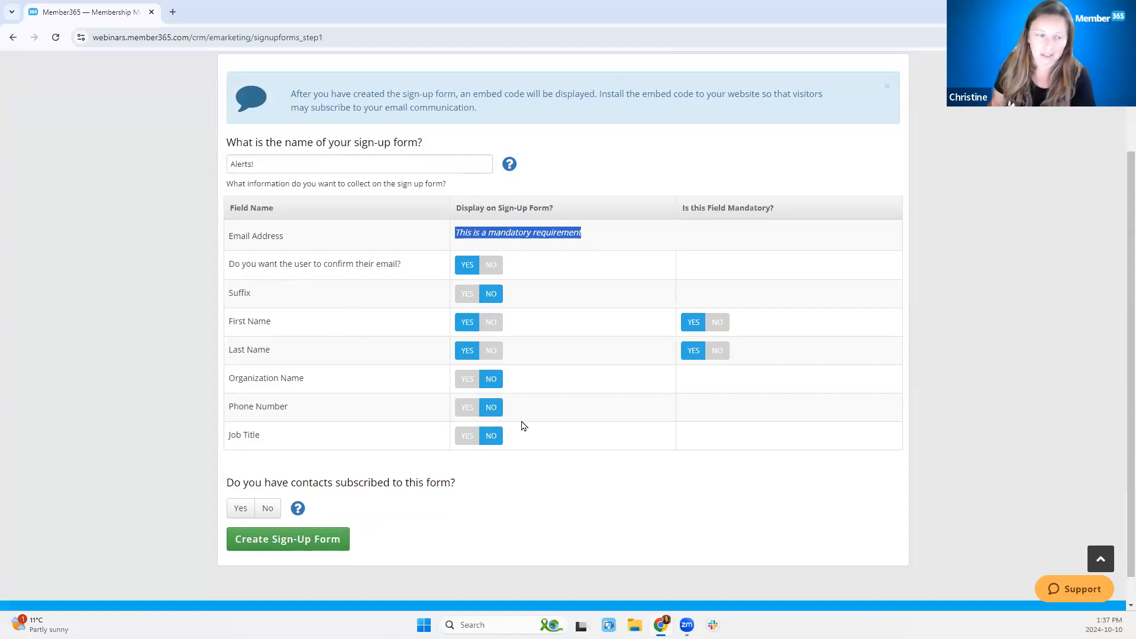
click(465, 384)
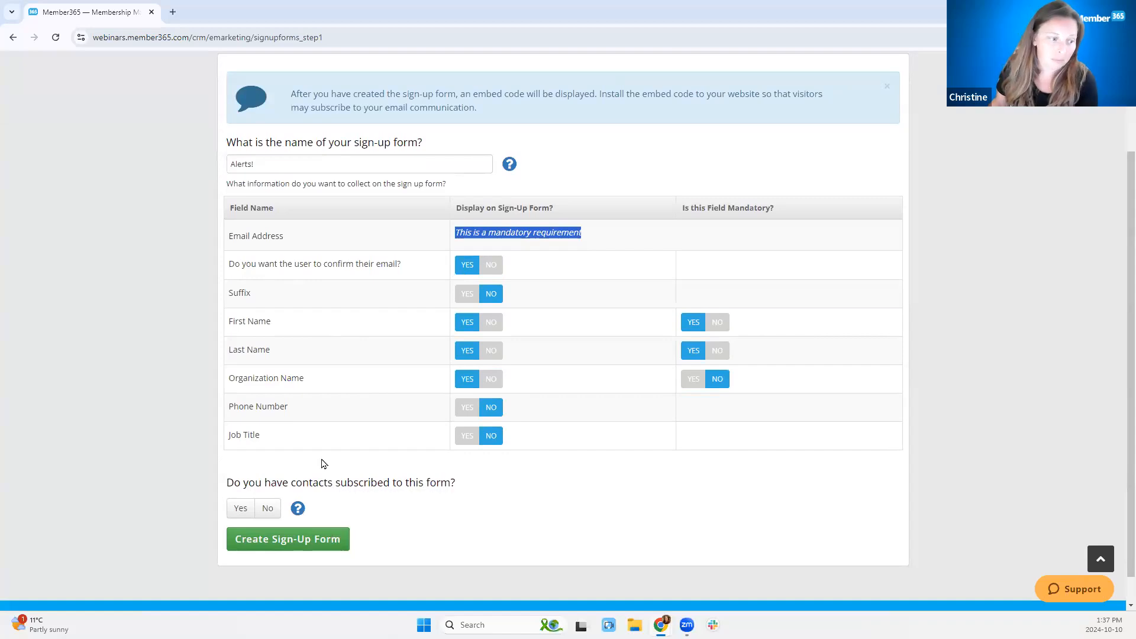
Mark the form as having subscribed contacts and review the email address, permission and consent options.
click(238, 509)
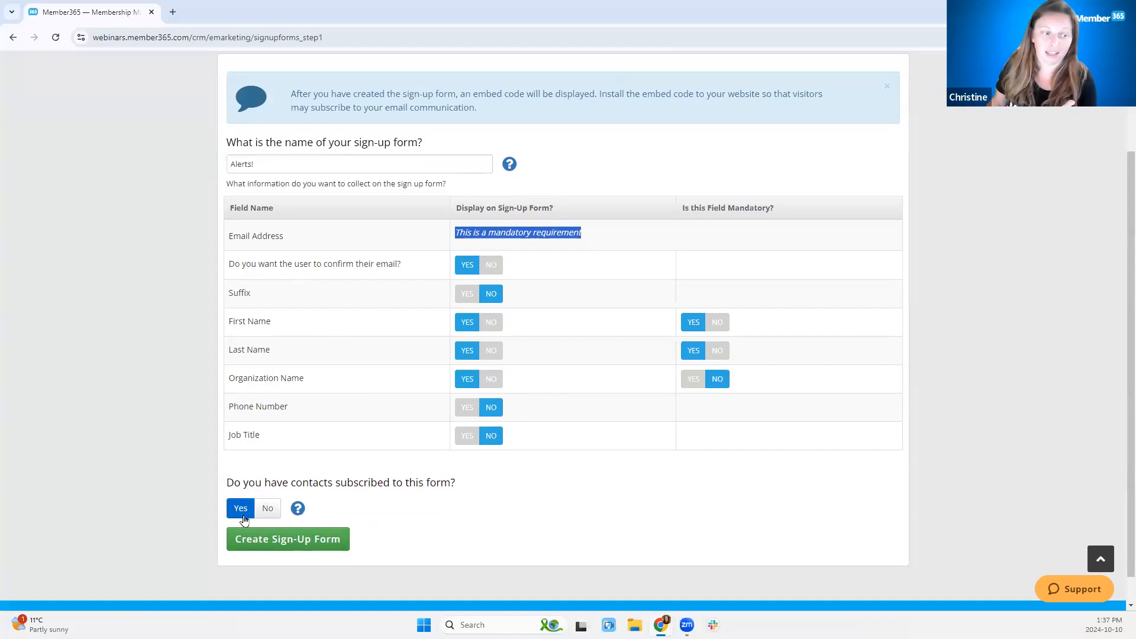
click(243, 512)
scroll(399, 391, down, 3)
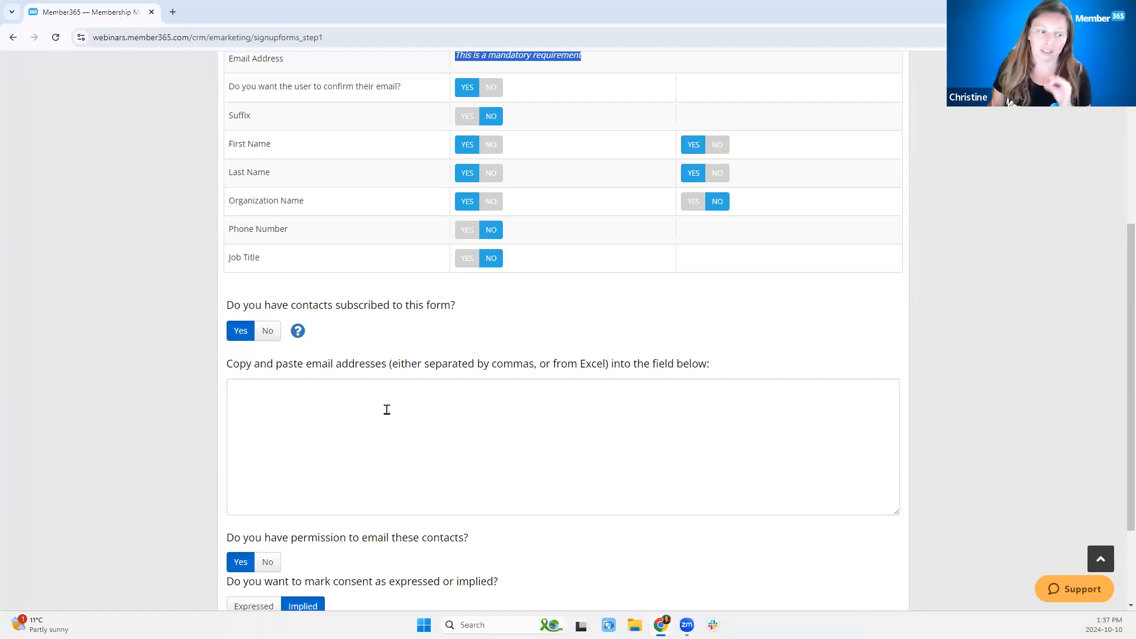
scroll(387, 409, down, 2)
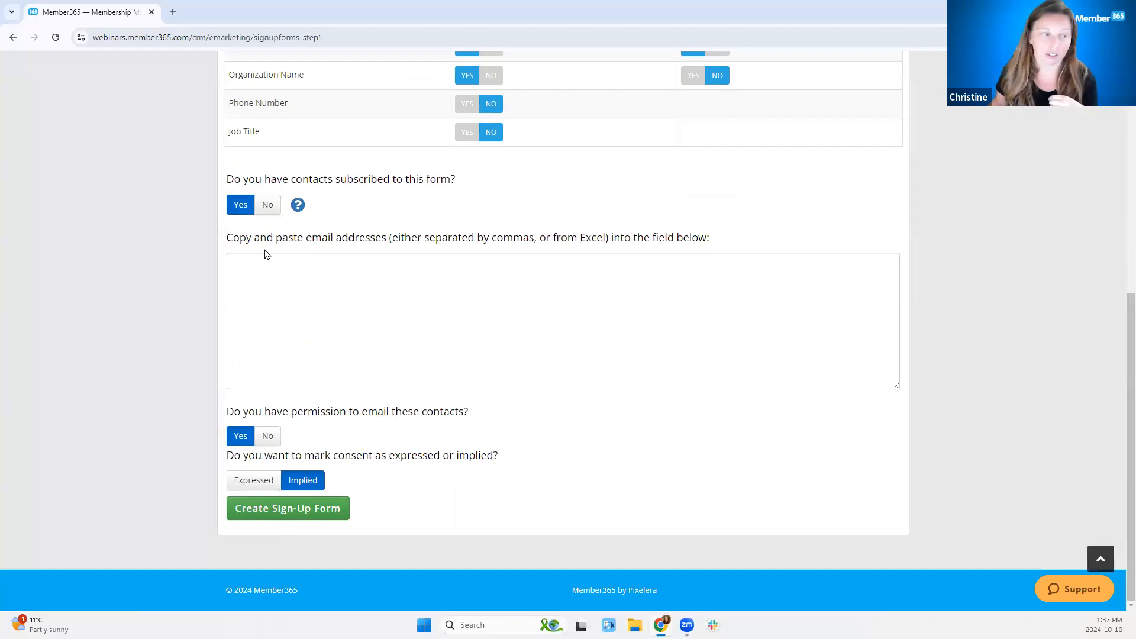
Set the form to have no subscribed contacts, create it, and dismiss its embed code.
click(267, 205)
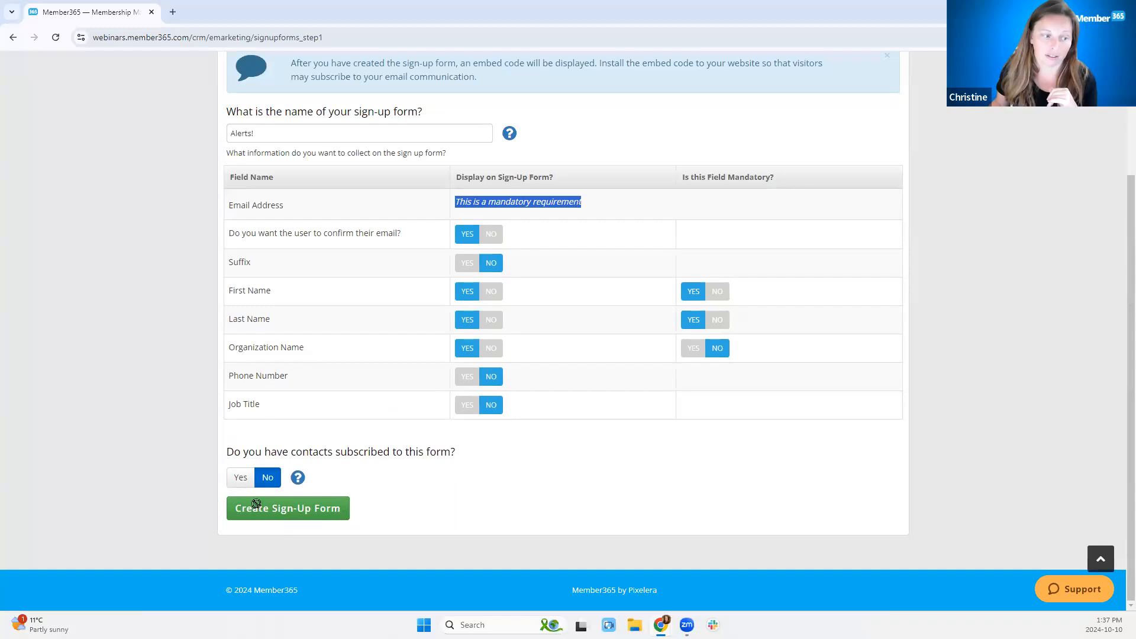
click(256, 509)
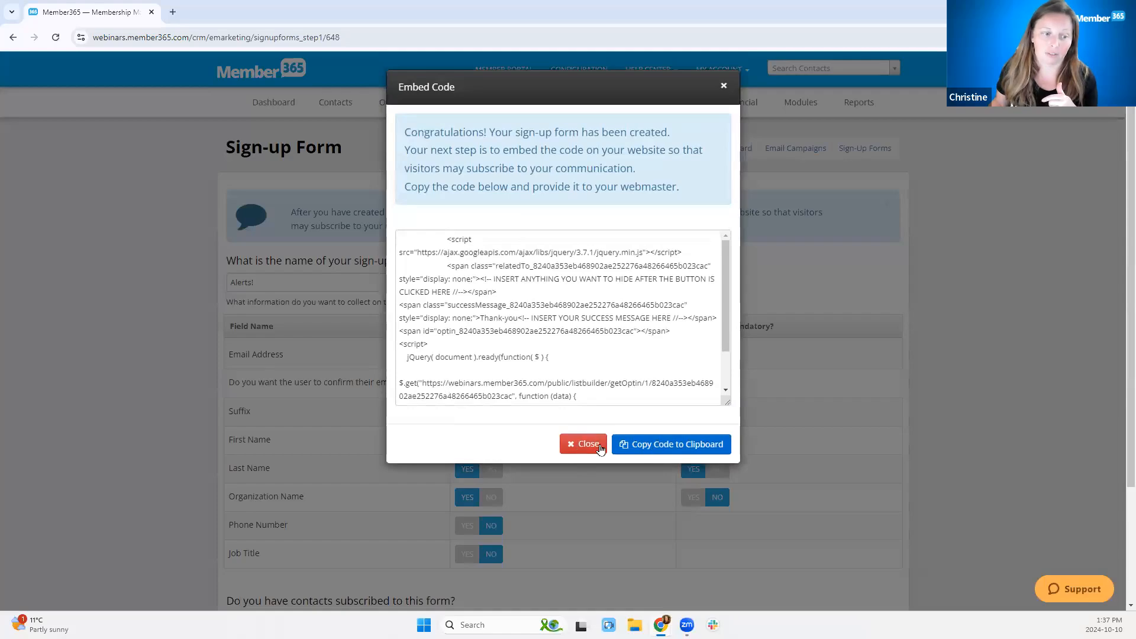
click(574, 451)
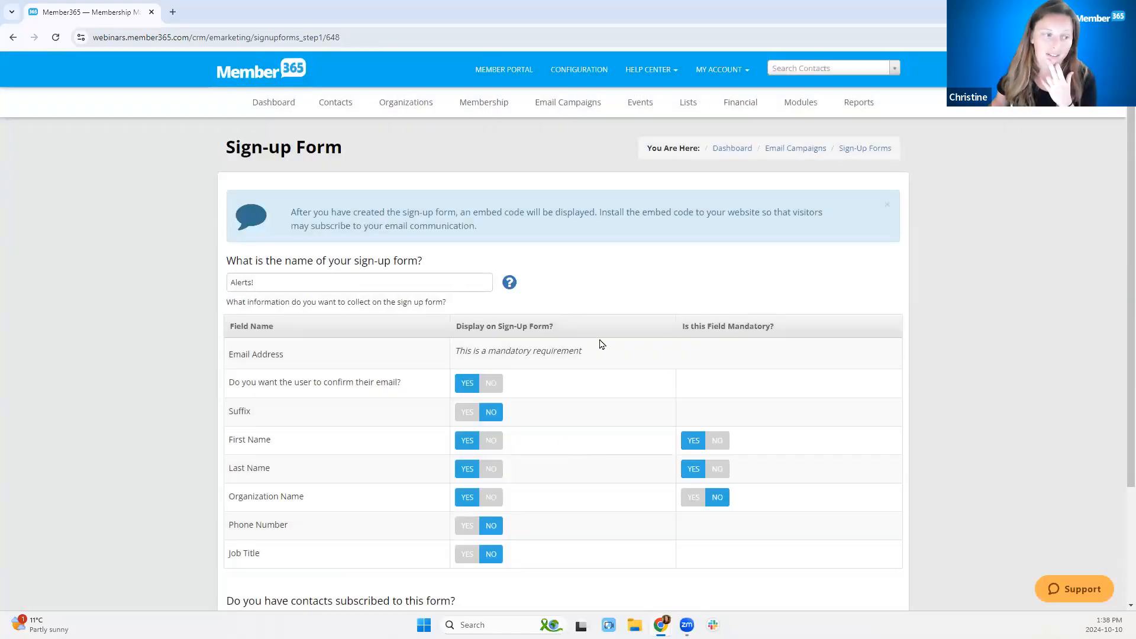
scroll(601, 342, down, 3)
scroll(599, 343, up, 3)
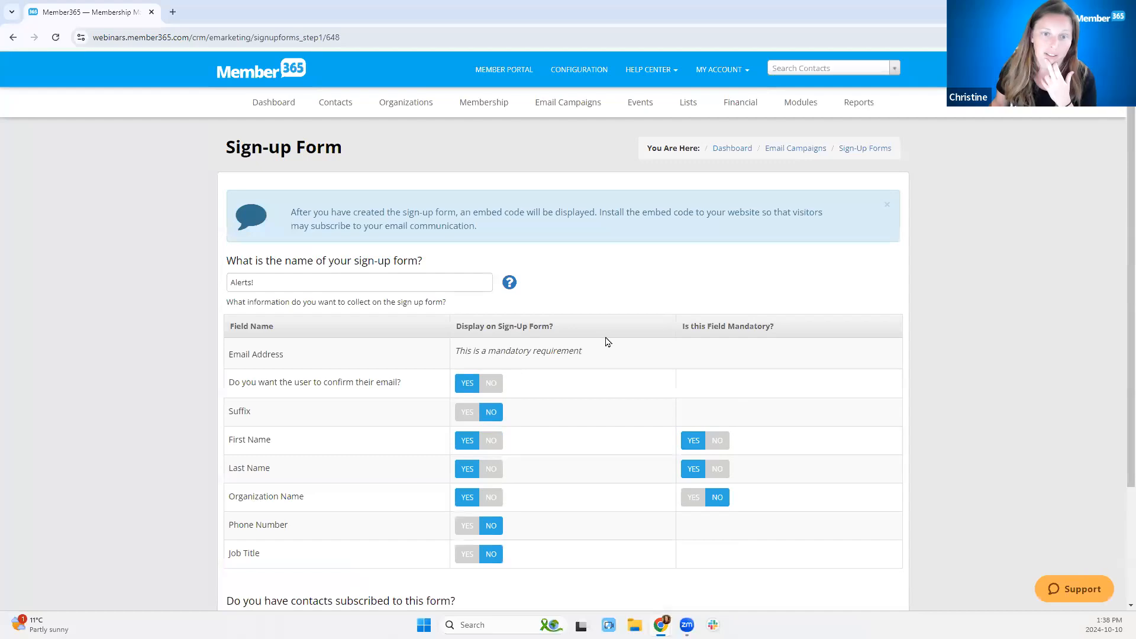
Open member365.com in a new browser tab and go to the featured blog article about maximizing event success.
click(175, 10)
text(member365)
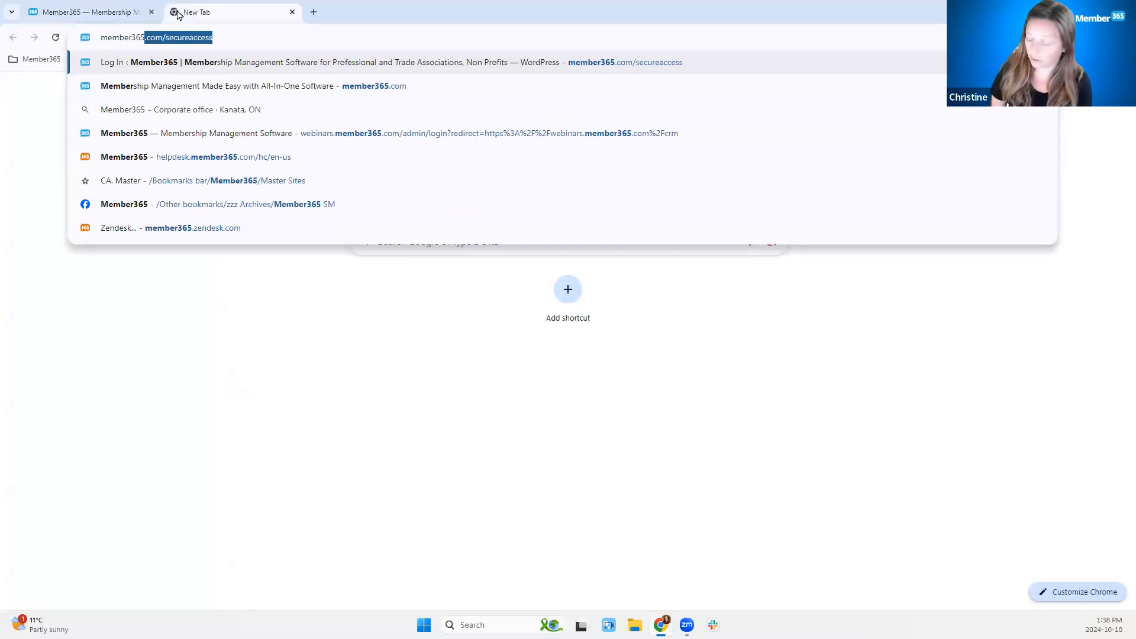
key(BackSpace)
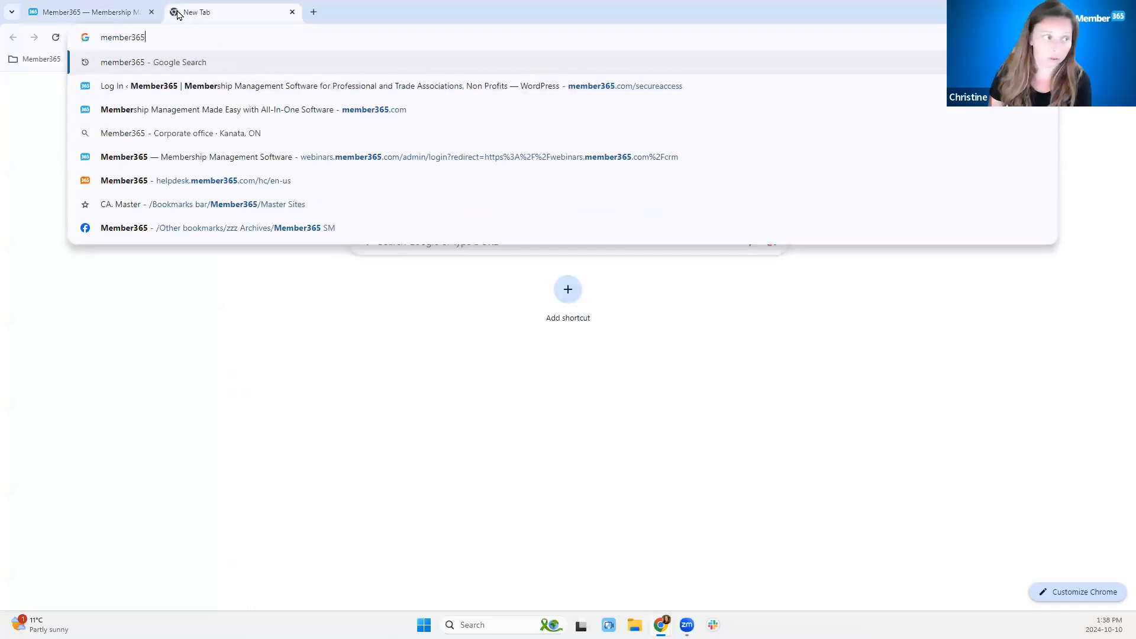
click(204, 109)
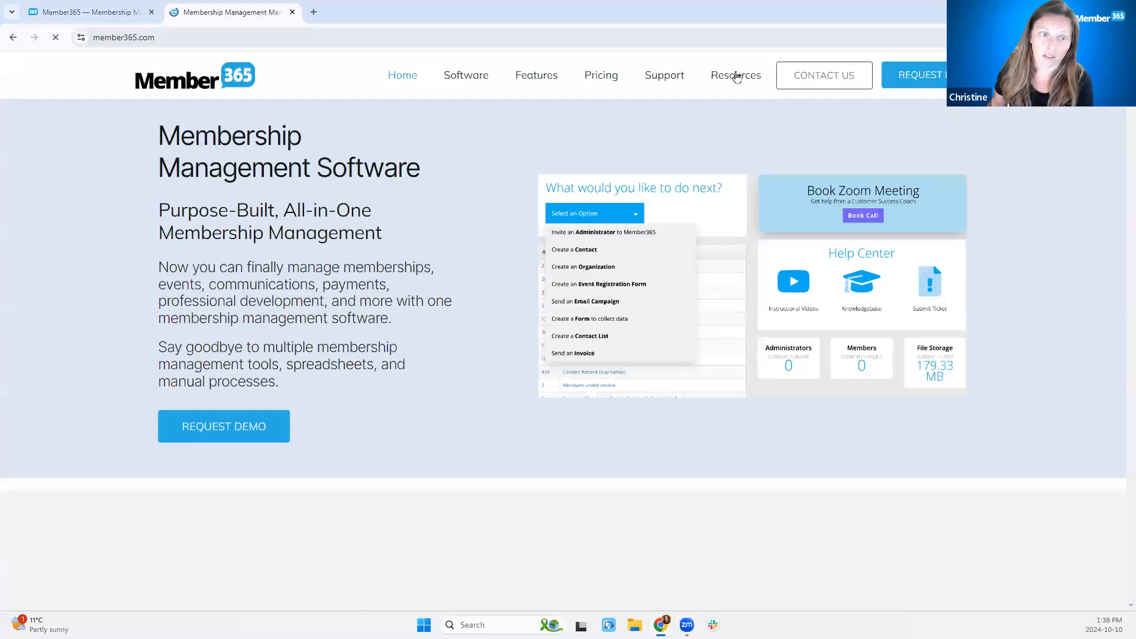
mouse_move(737, 77)
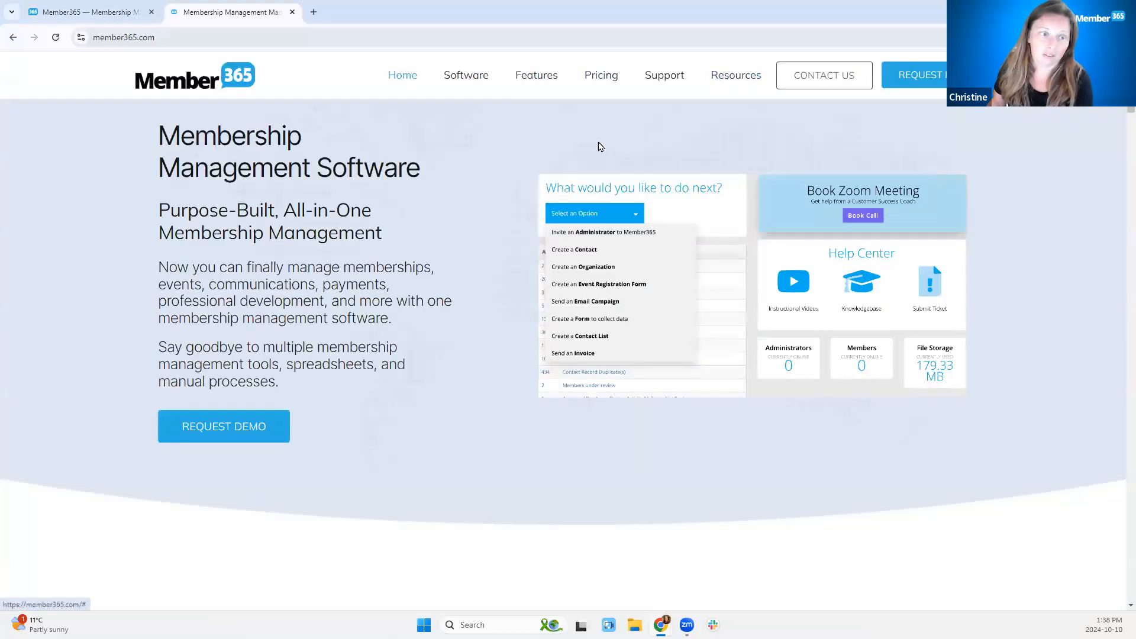
click(749, 142)
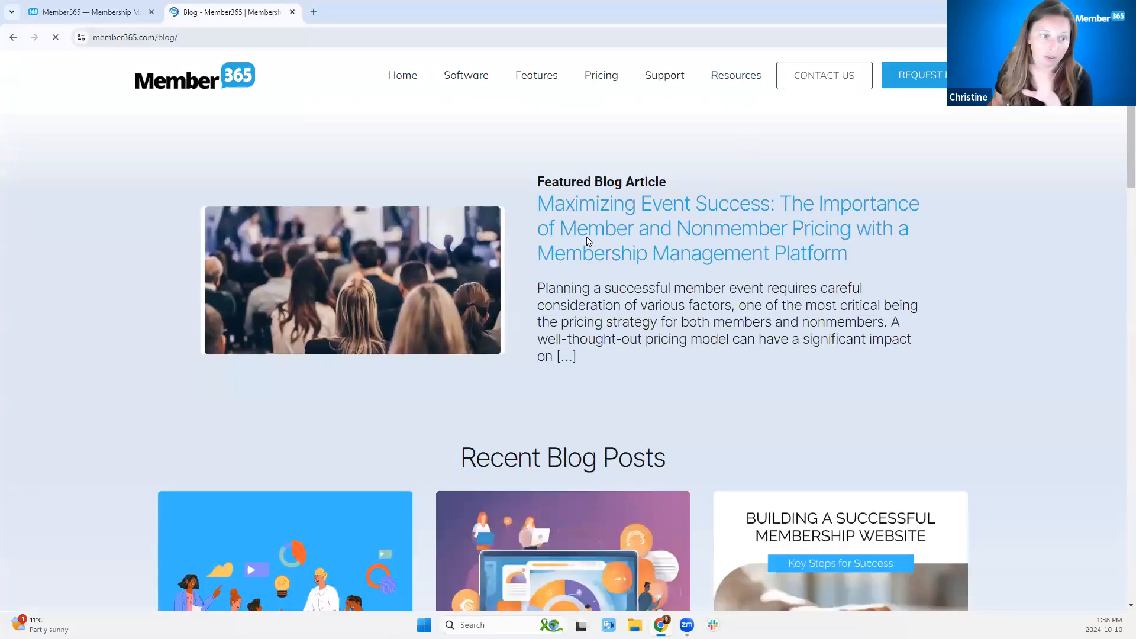
click(593, 239)
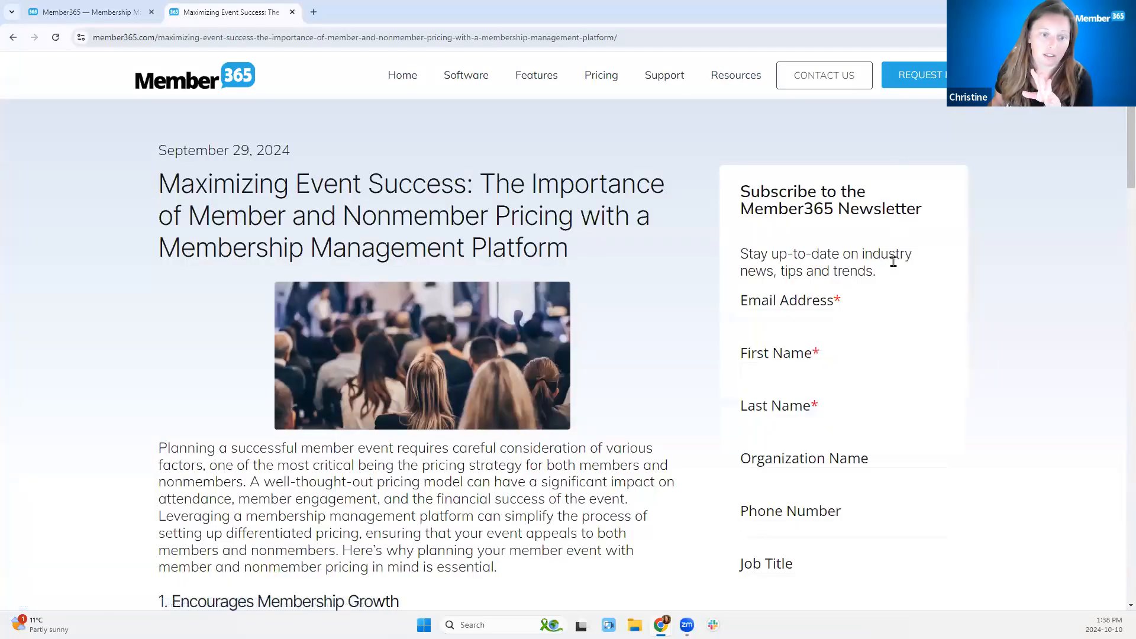
Compare the newsletter subscription form beside the blog article with the field settings of the Alerts! sign-up form.
scroll(910, 476, down, 3)
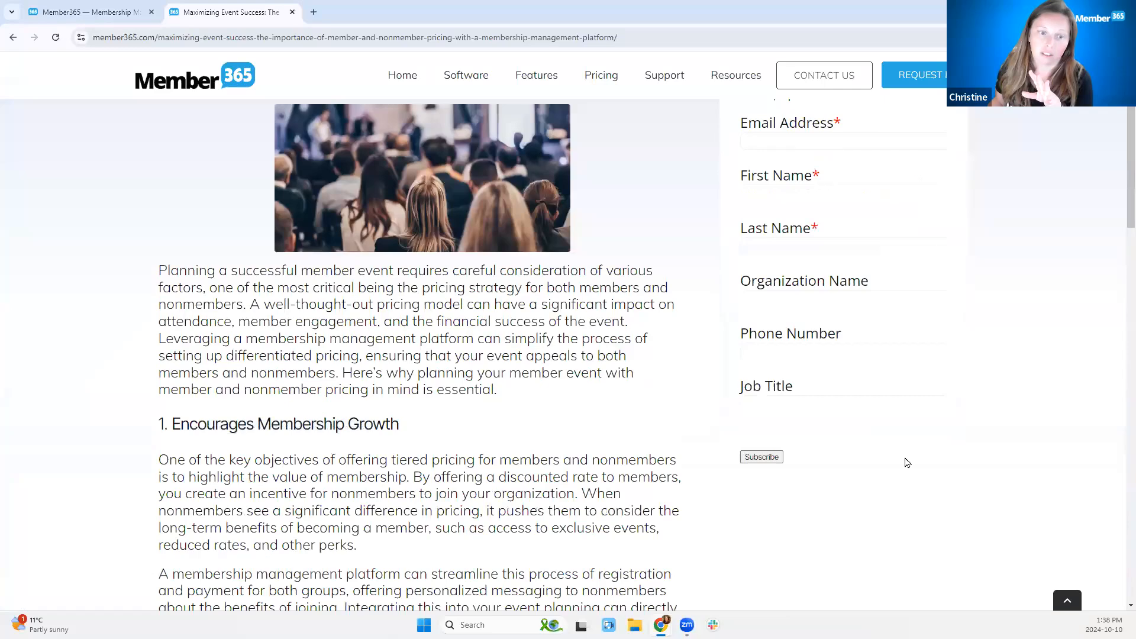
scroll(909, 462, up, 3)
scroll(821, 553, down, 1)
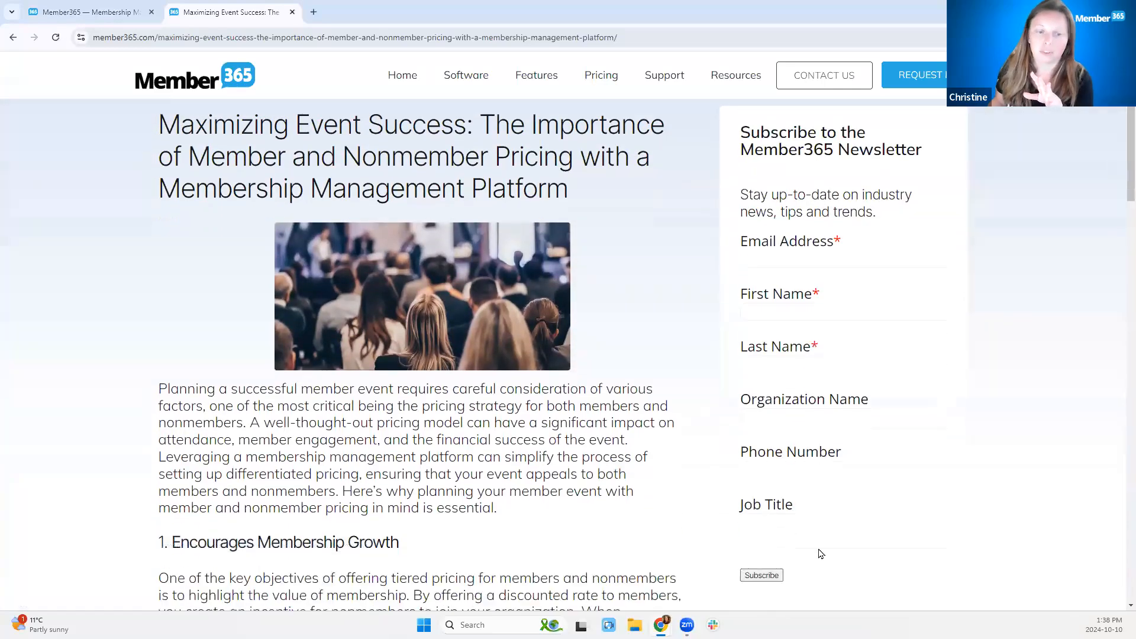
click(88, 13)
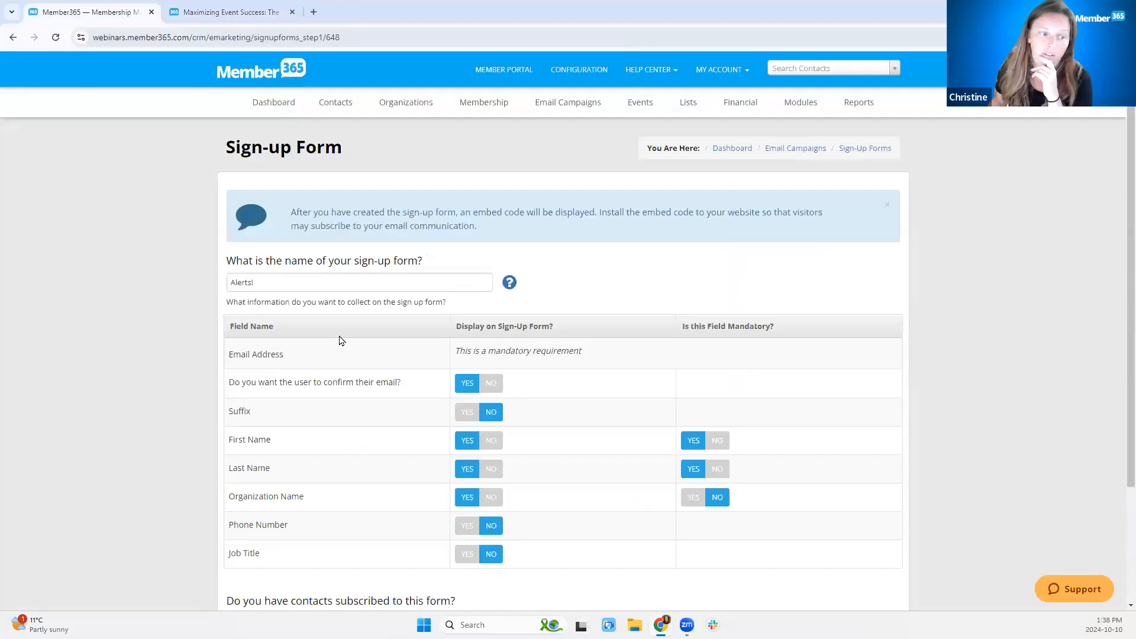
scroll(537, 273, down, 1)
scroll(534, 291, down, 1)
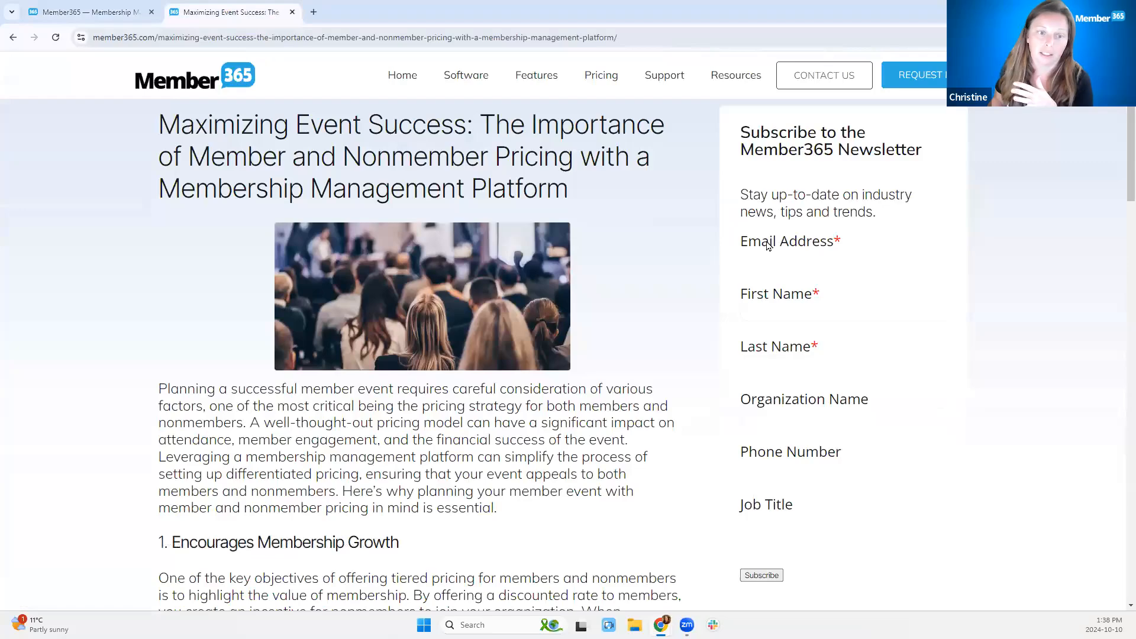
click(83, 9)
scroll(618, 243, down, 2)
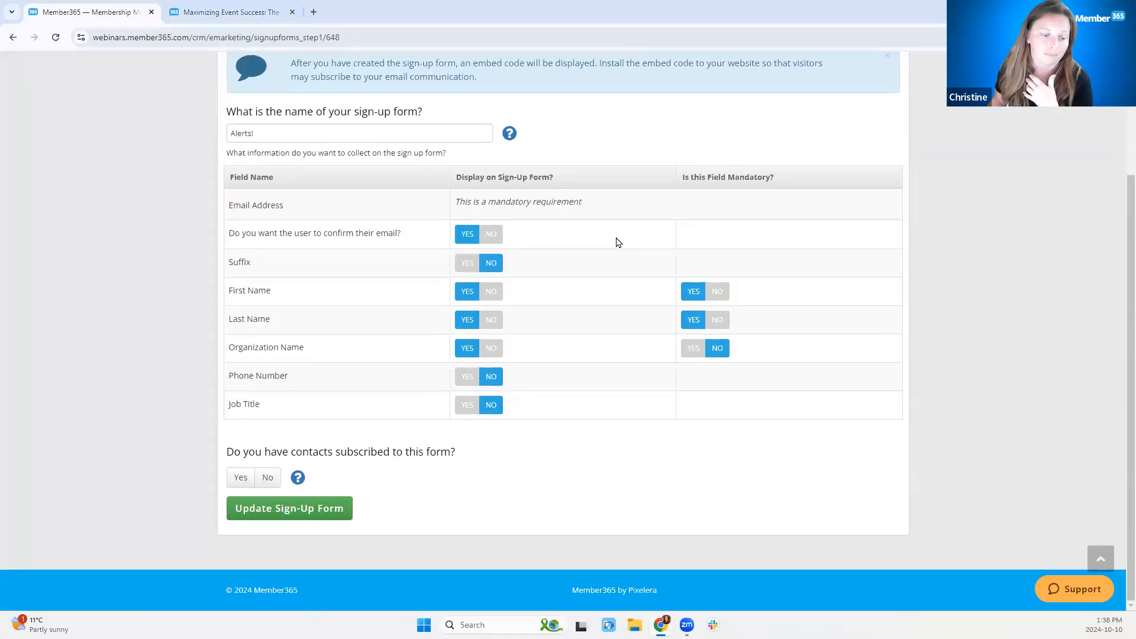
Check the sign-up forms overview for the new form, and open the management page for contact lists.
scroll(618, 243, up, 3)
click(556, 104)
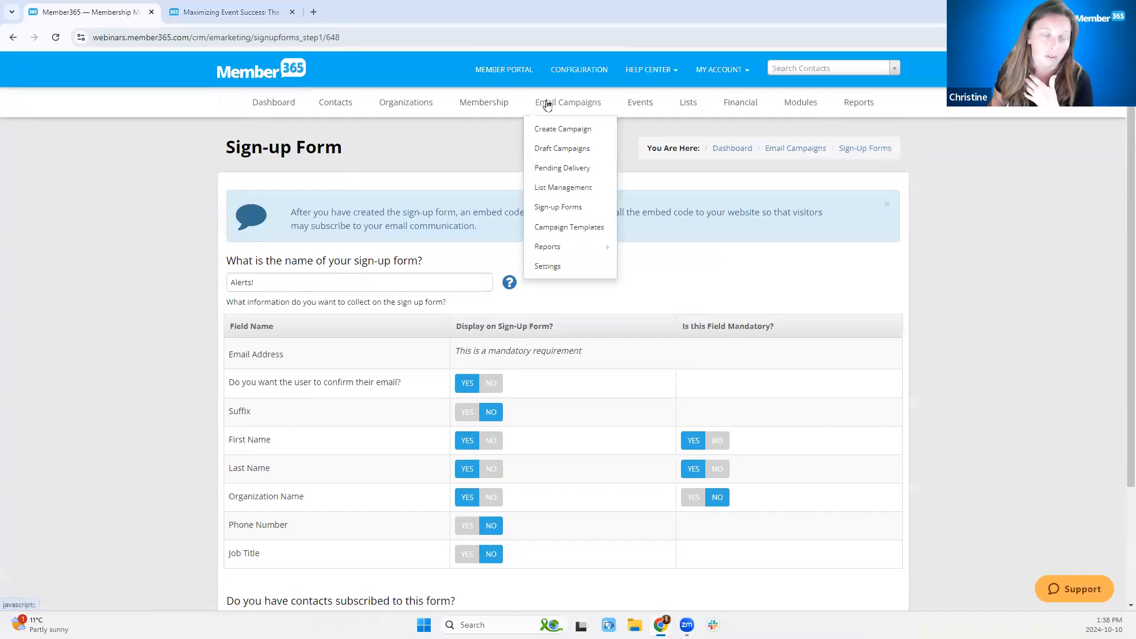
click(559, 207)
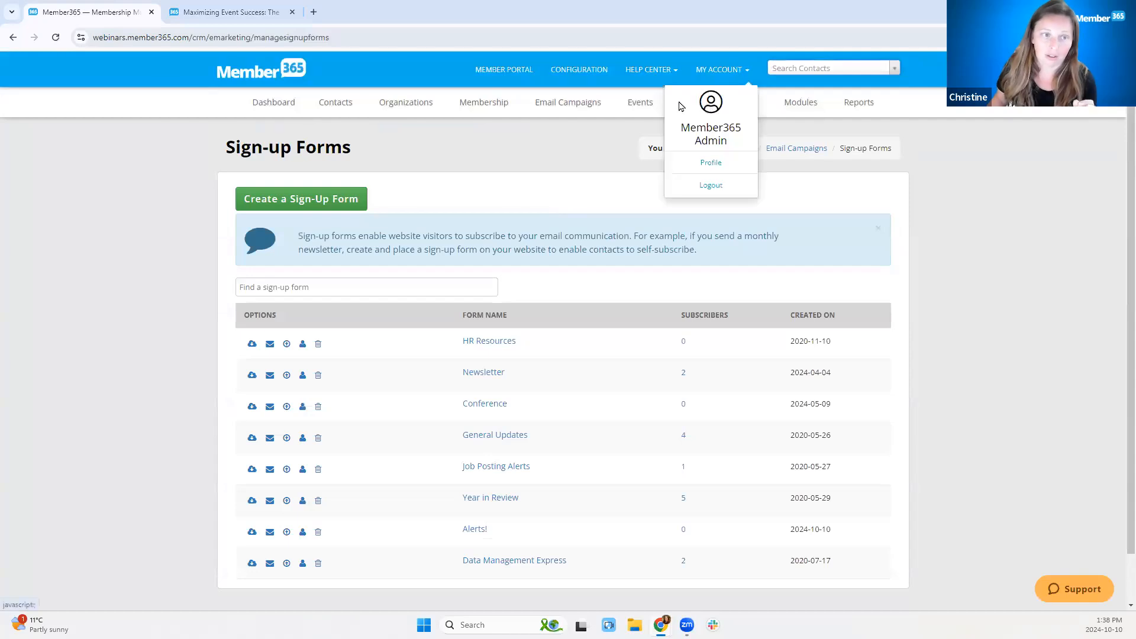
mouse_move(688, 104)
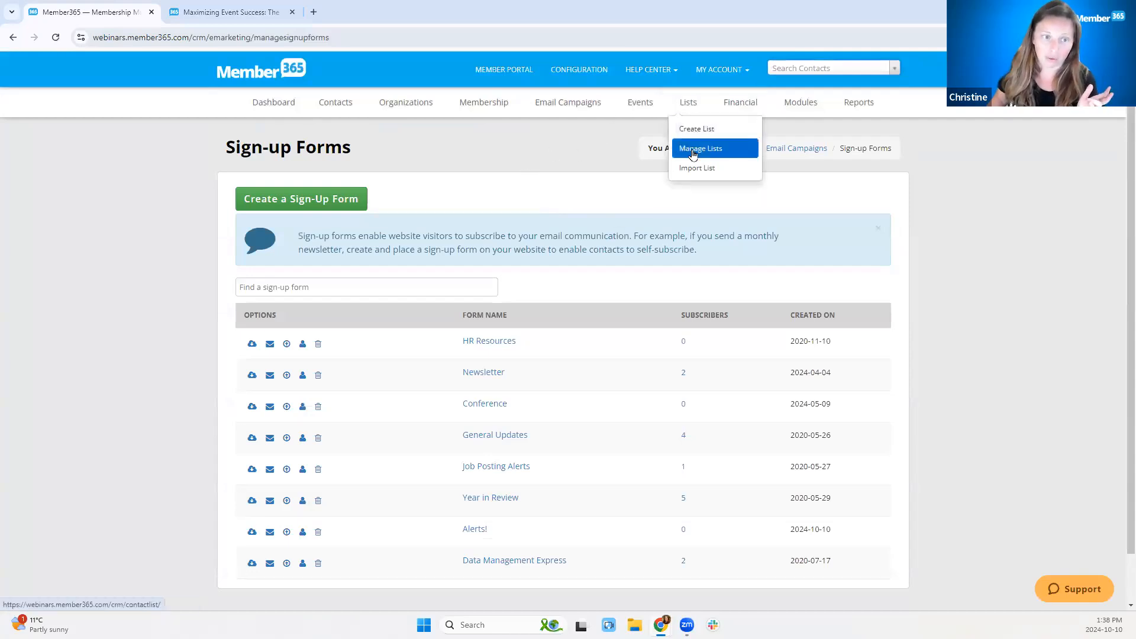
click(690, 150)
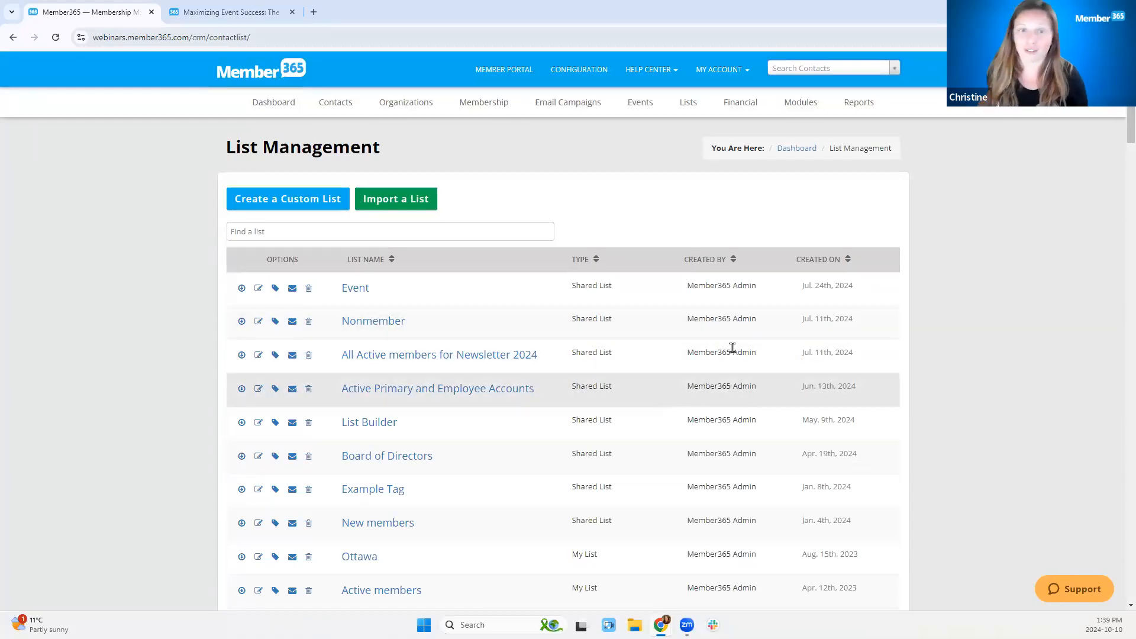
Look through the existing contact lists in List Management, from the newest to the oldest ones.
scroll(732, 348, down, 5)
scroll(733, 349, down, 10)
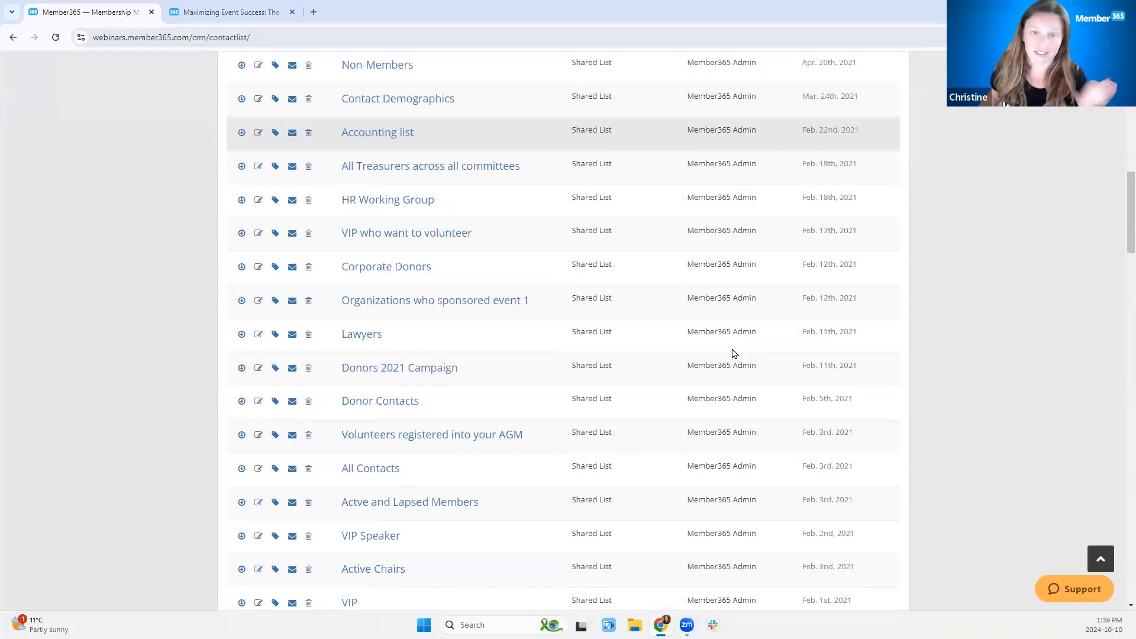
scroll(733, 352, down, 2)
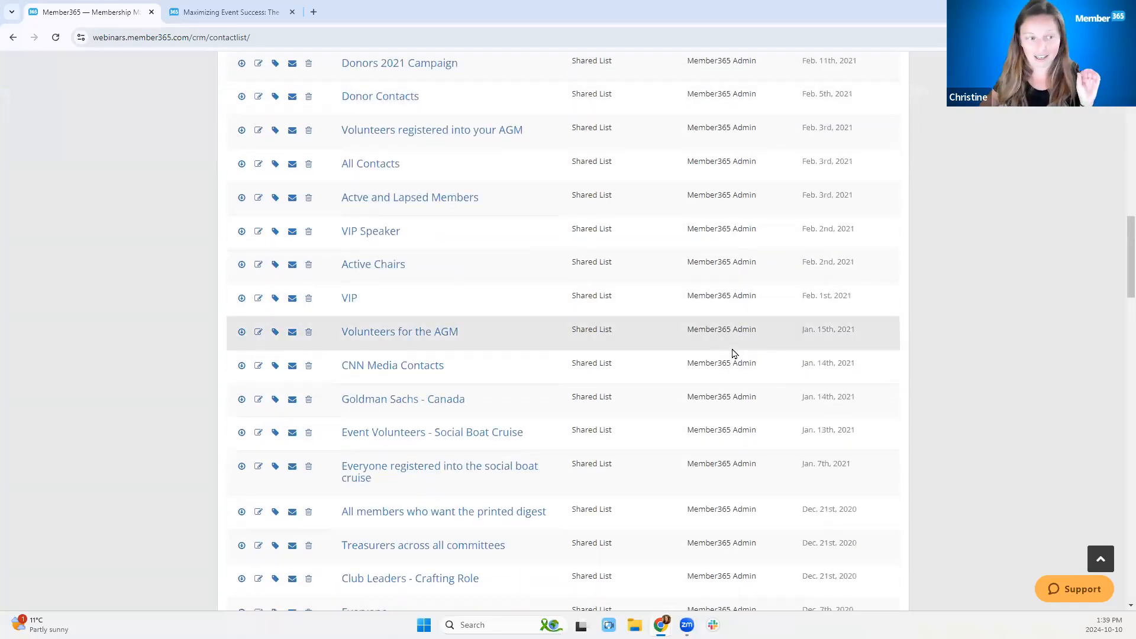
scroll(732, 353, down, 6)
scroll(732, 353, down, 5)
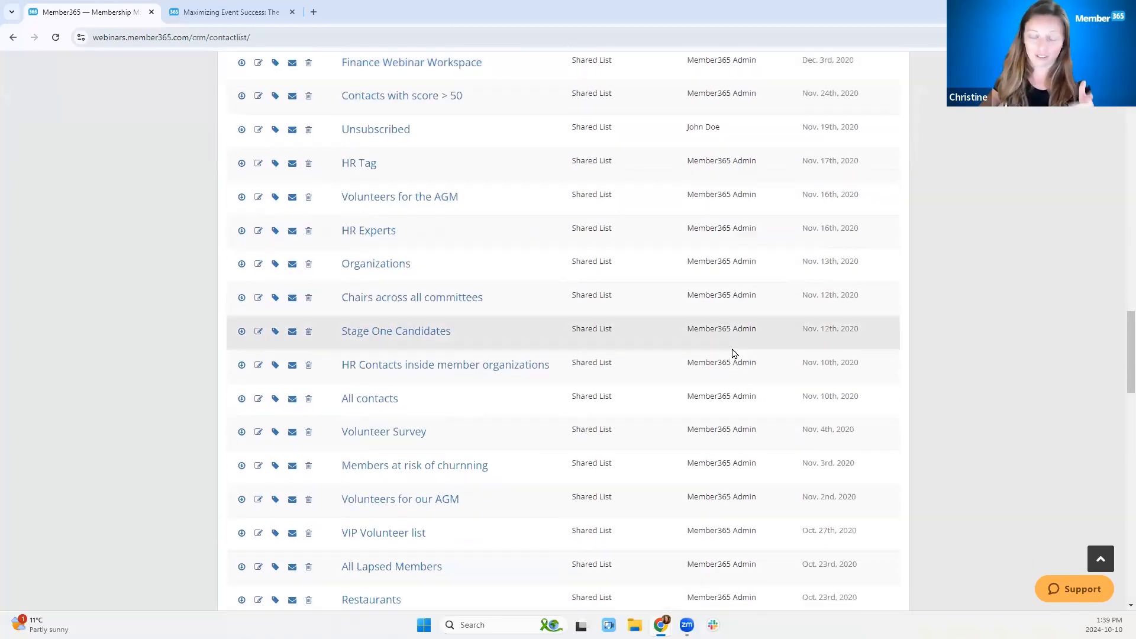
scroll(733, 353, down, 10)
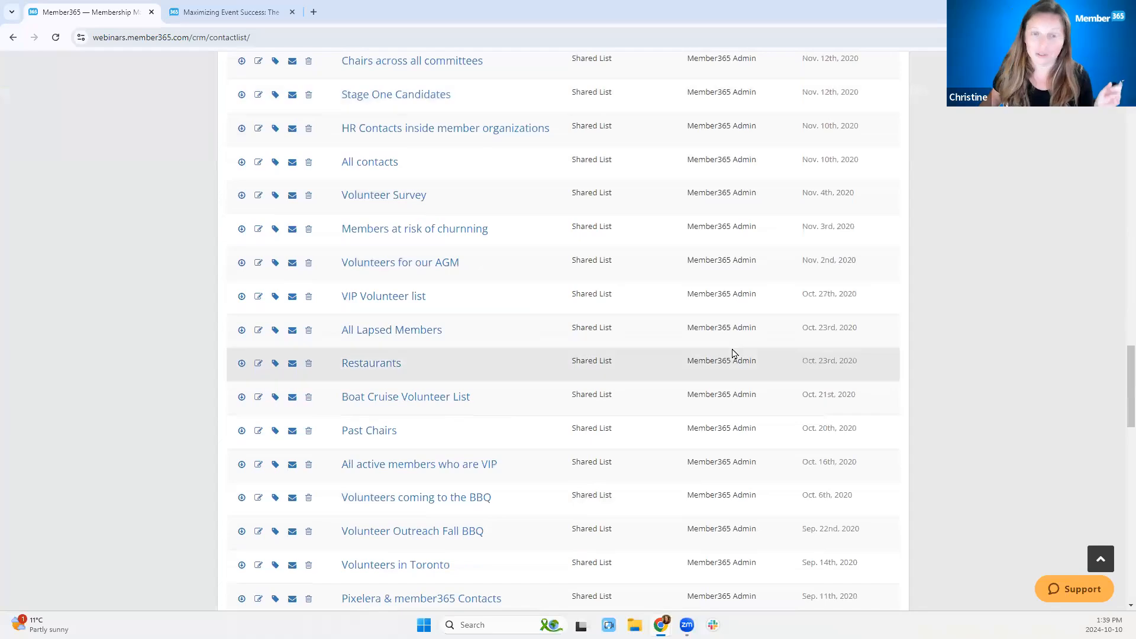
scroll(732, 353, down, 2)
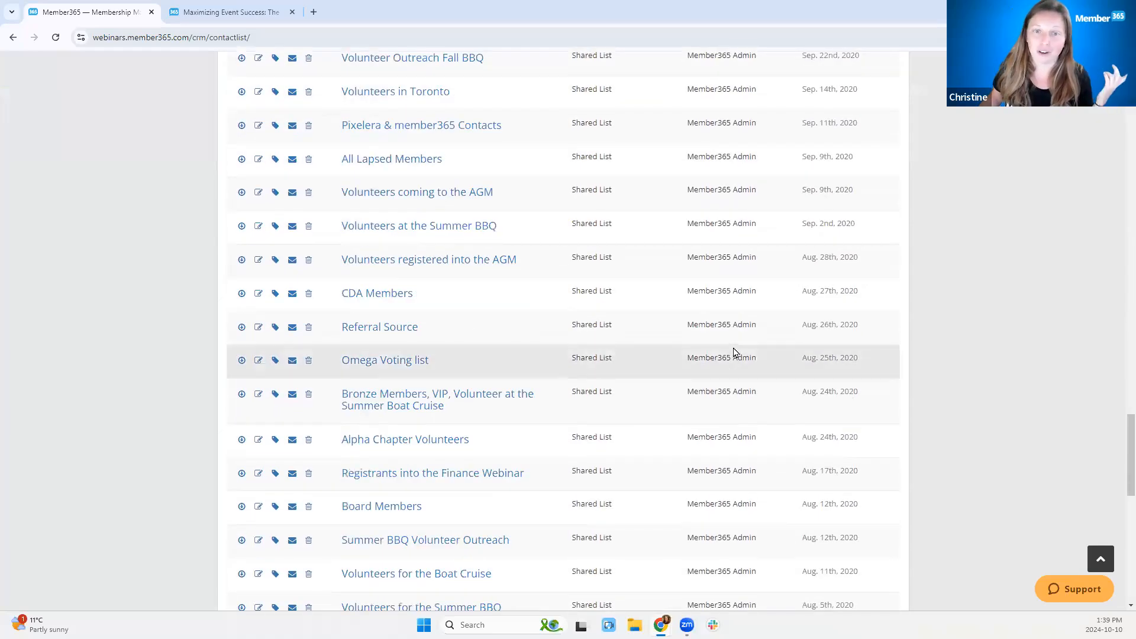
scroll(734, 352, down, 5)
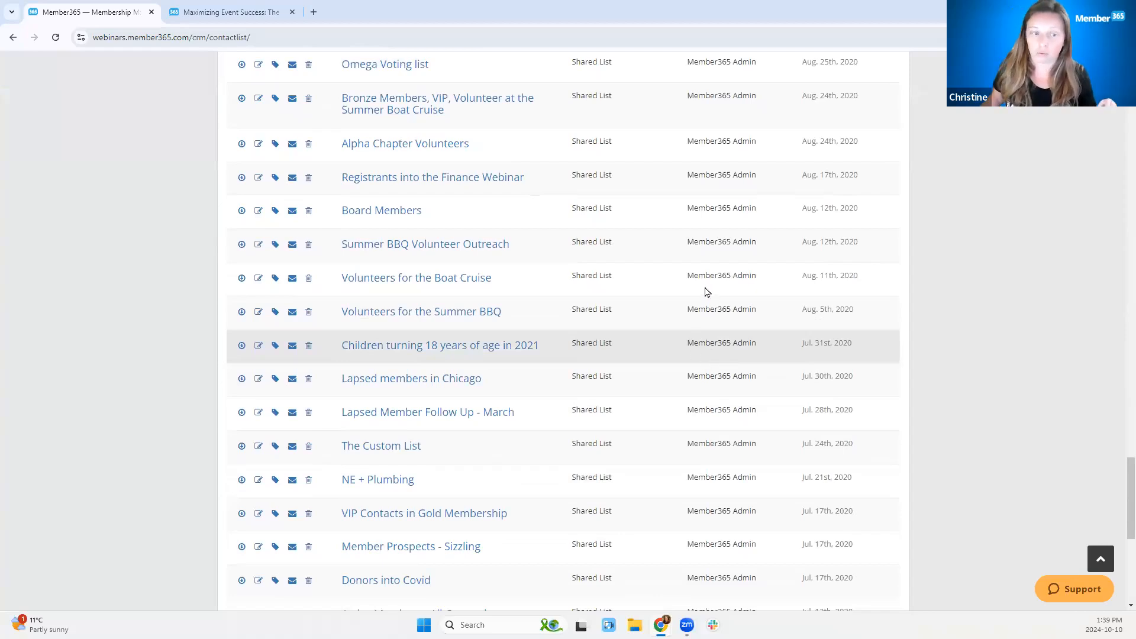
scroll(672, 254, down, 2)
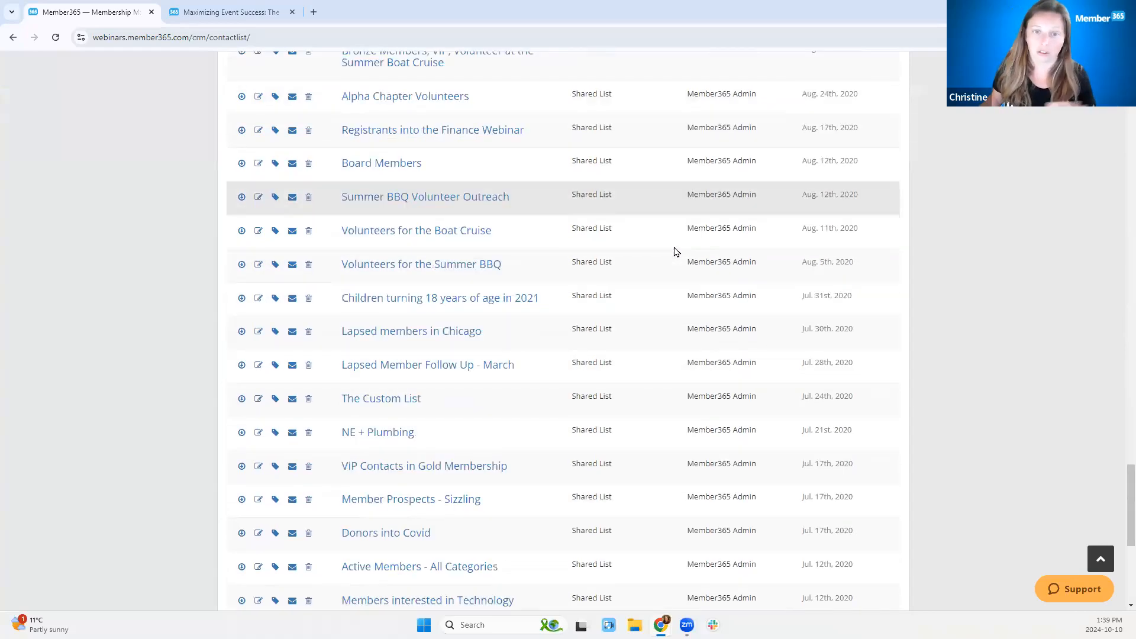
scroll(677, 251, down, 4)
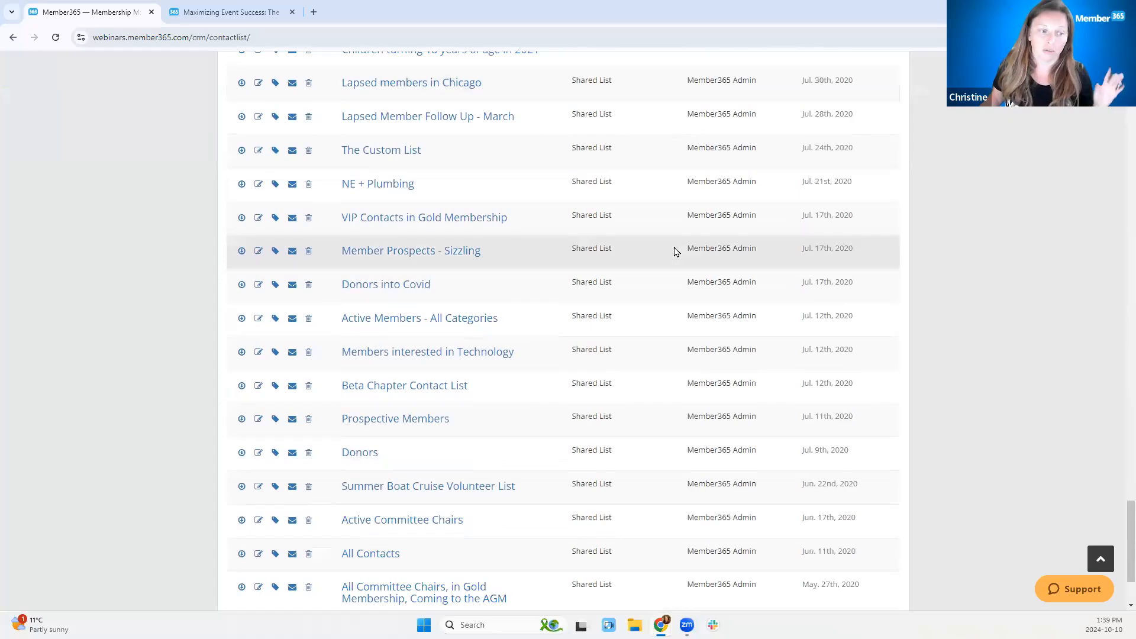
scroll(676, 251, up, 15)
scroll(676, 252, up, 20)
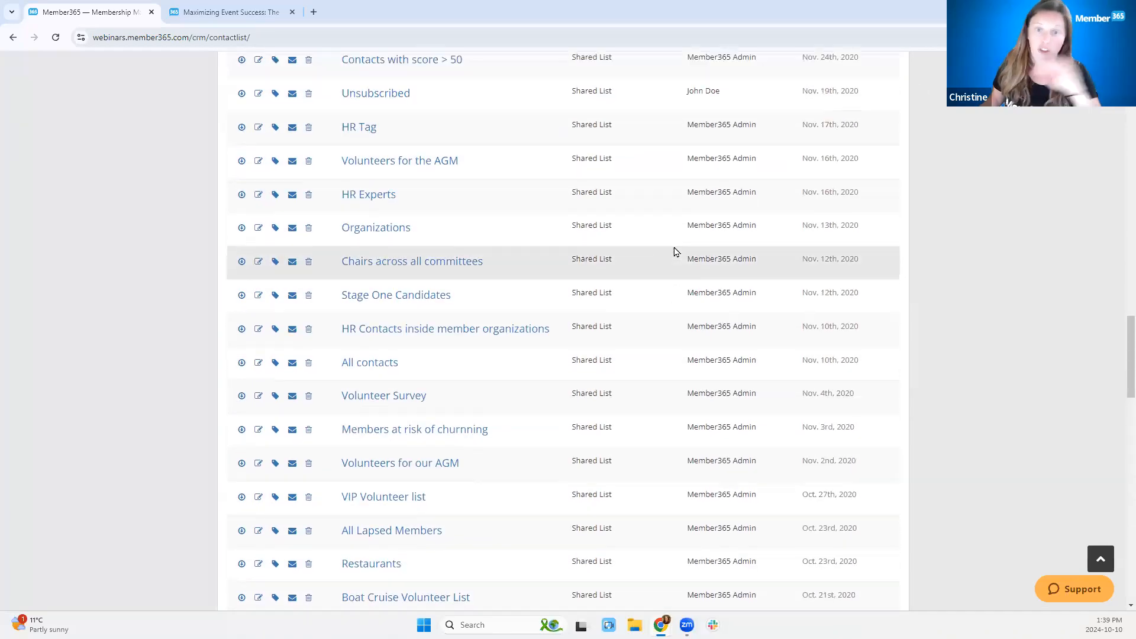
scroll(677, 251, up, 3)
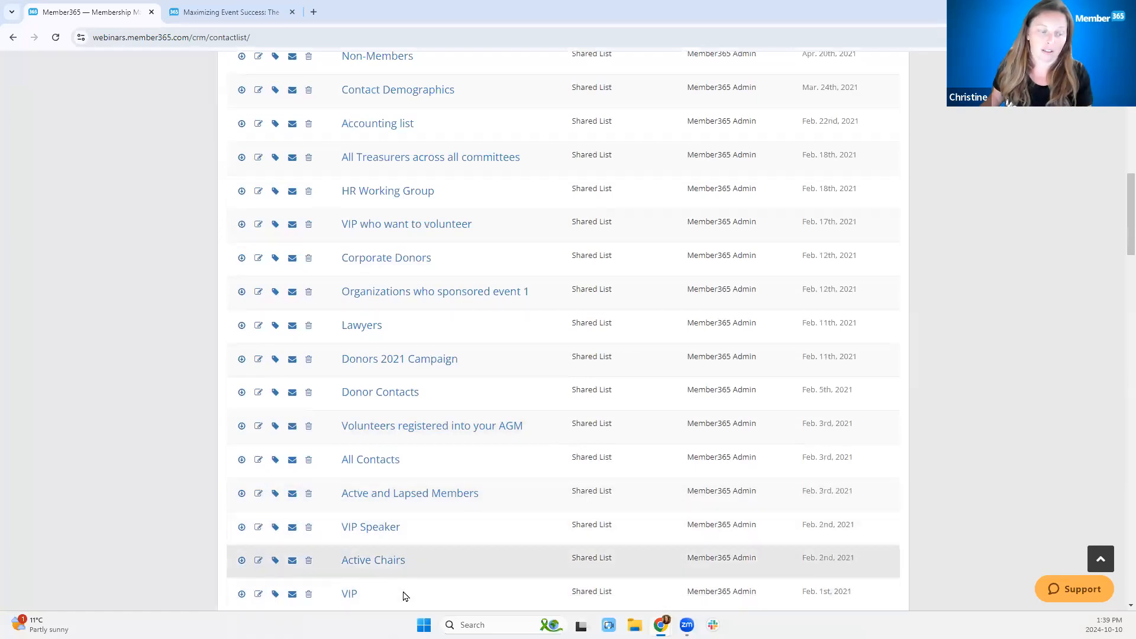
scroll(582, 355, up, 13)
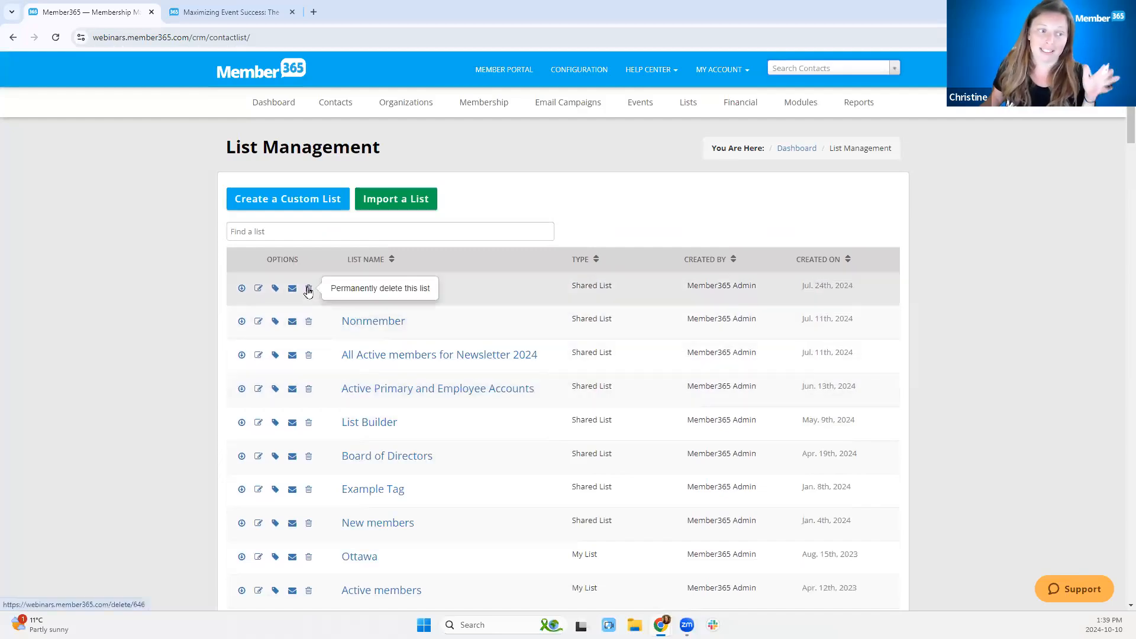
View the shared tags available for tagging the Event contact list, and close them without applying any.
click(276, 290)
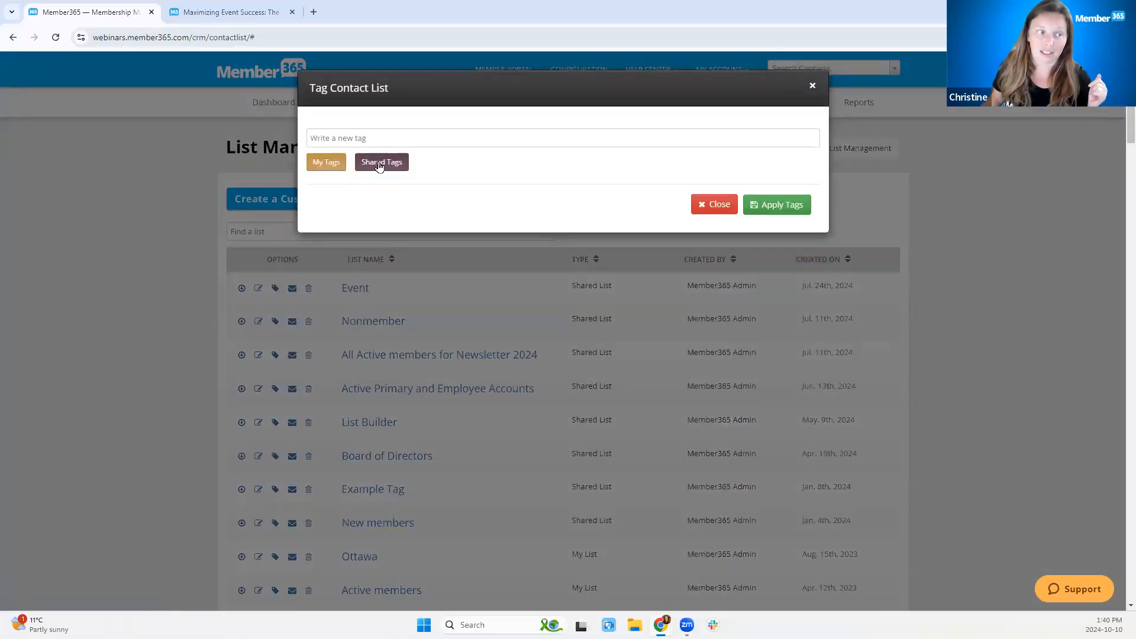
click(379, 163)
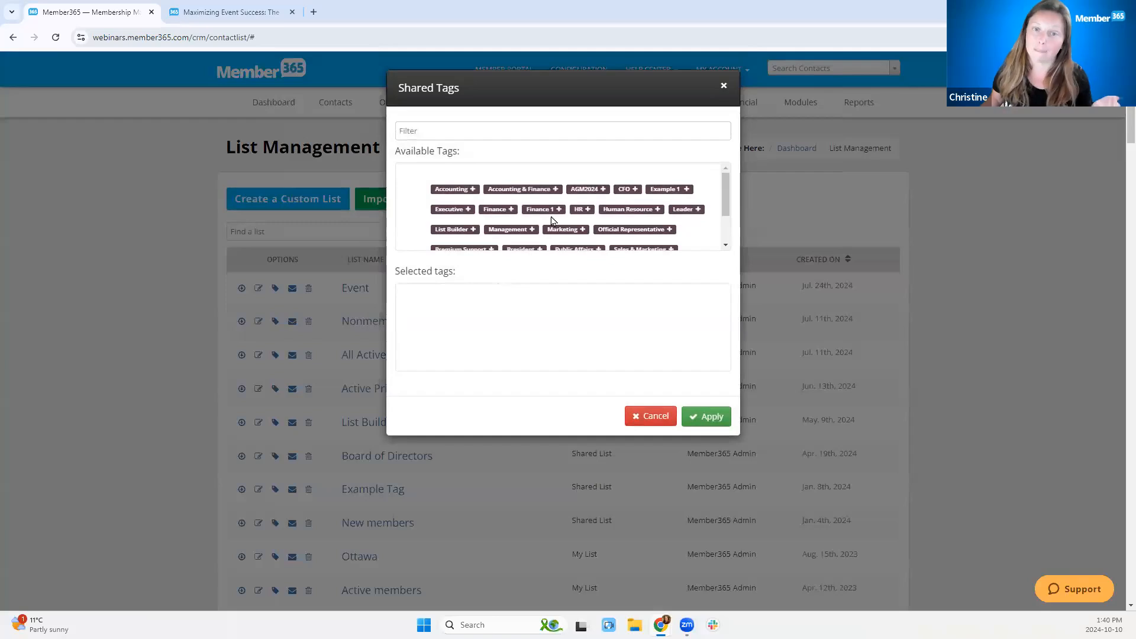
click(724, 86)
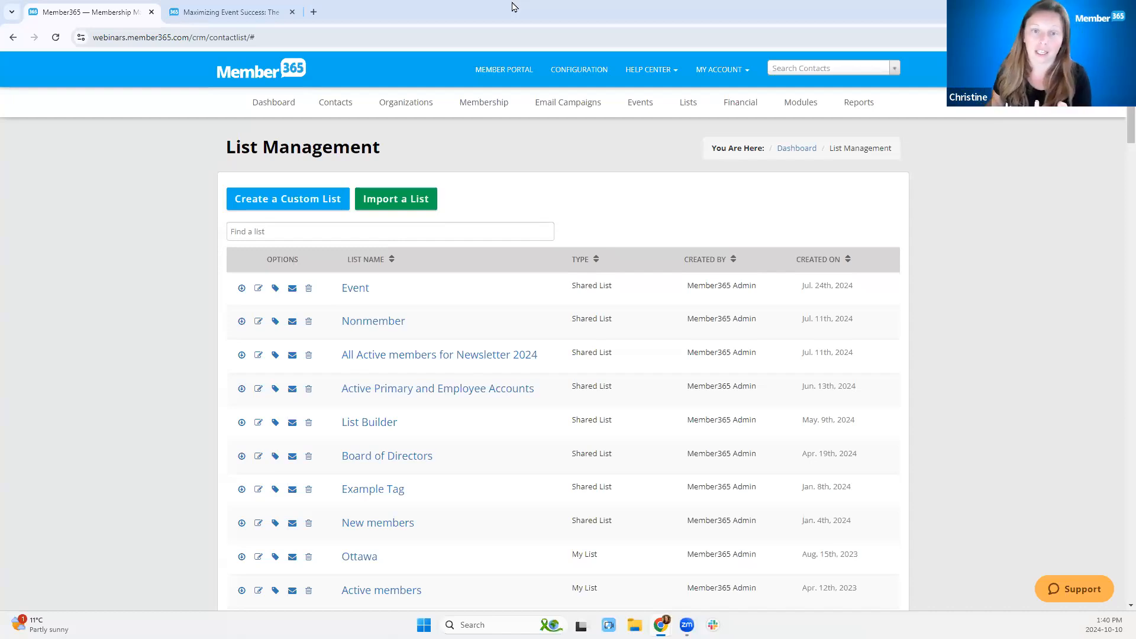
Start a new custom list and name it "Oct 10 2024 - testing".
click(269, 209)
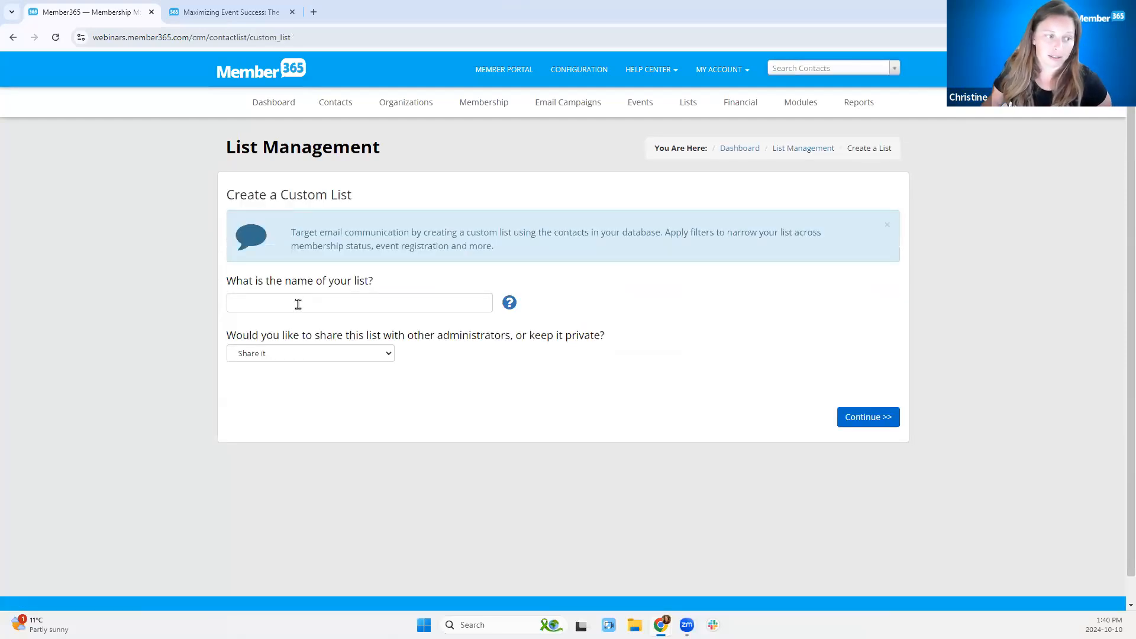
click(299, 304)
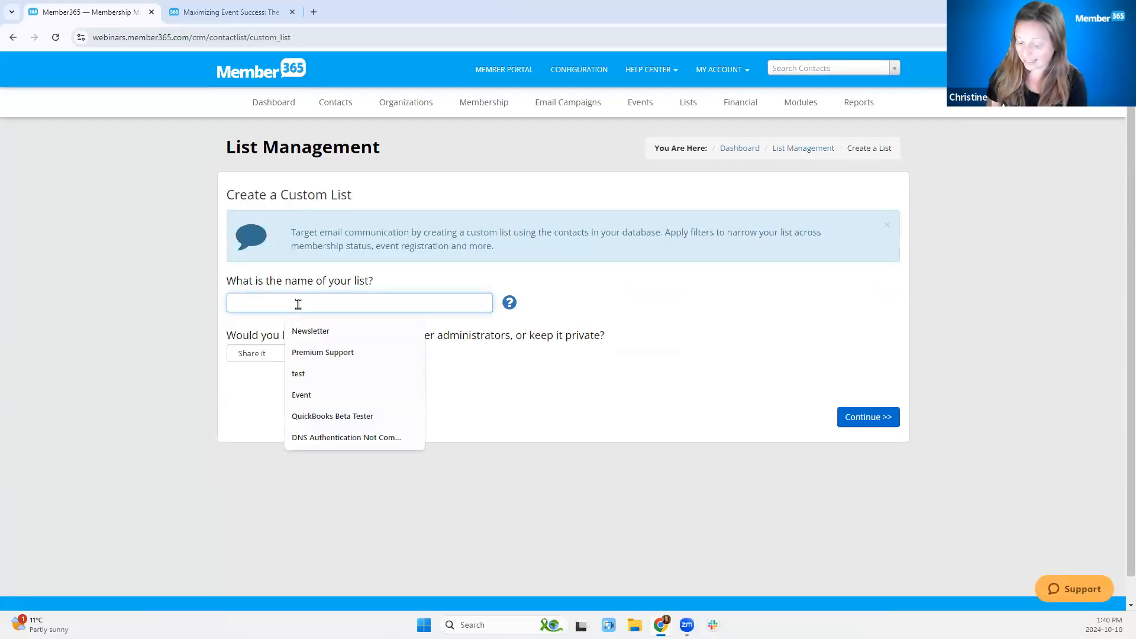
text(Oct)
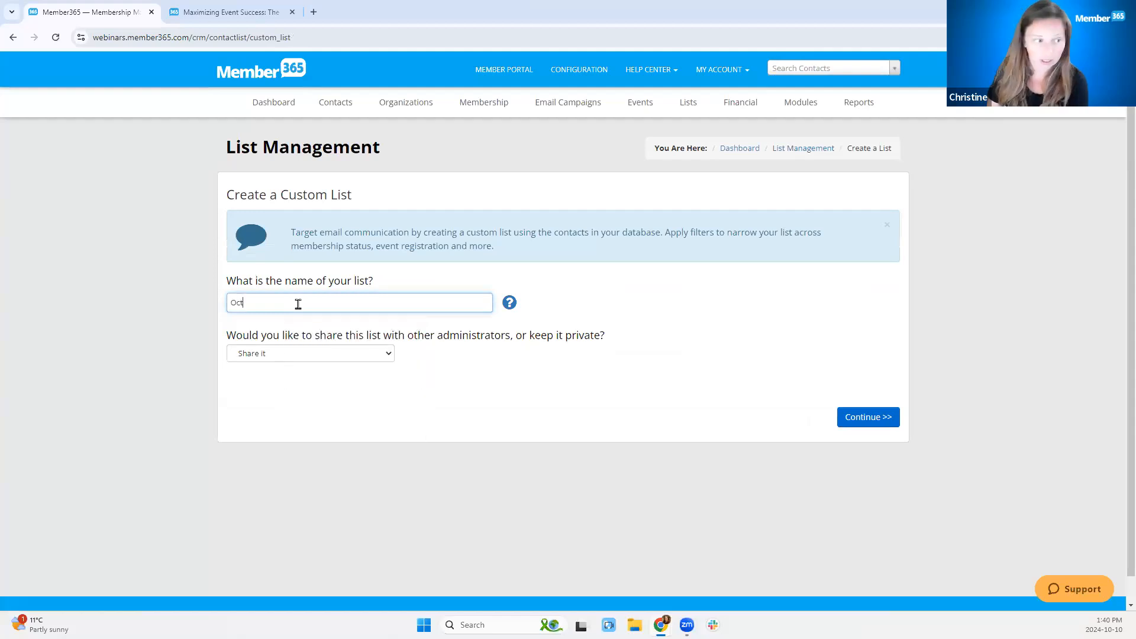
text( 10)
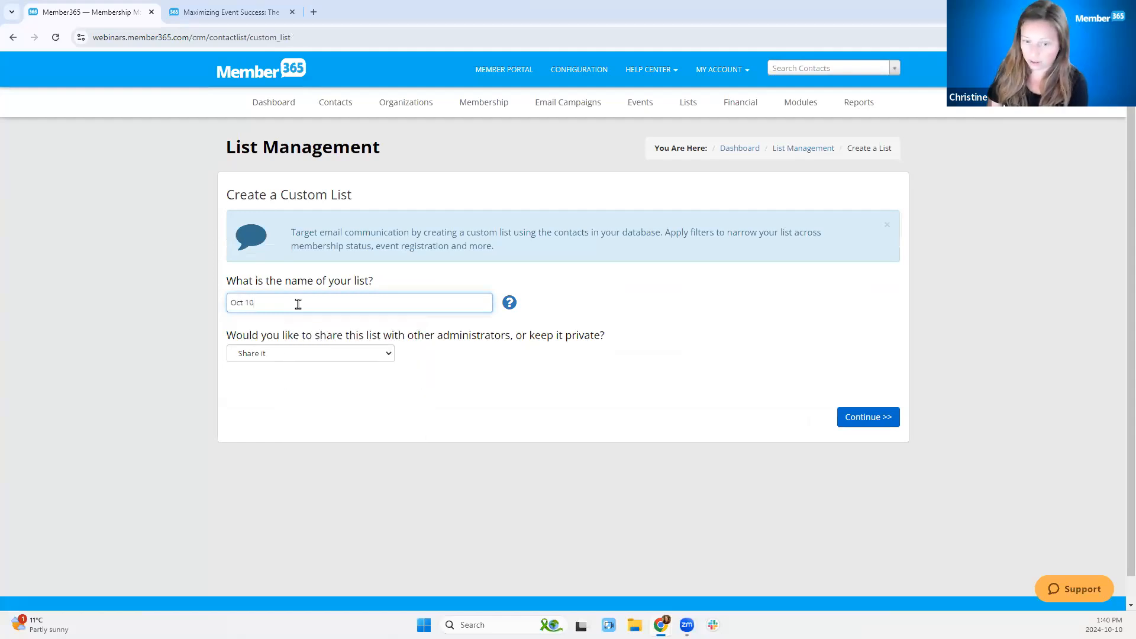
text( 202)
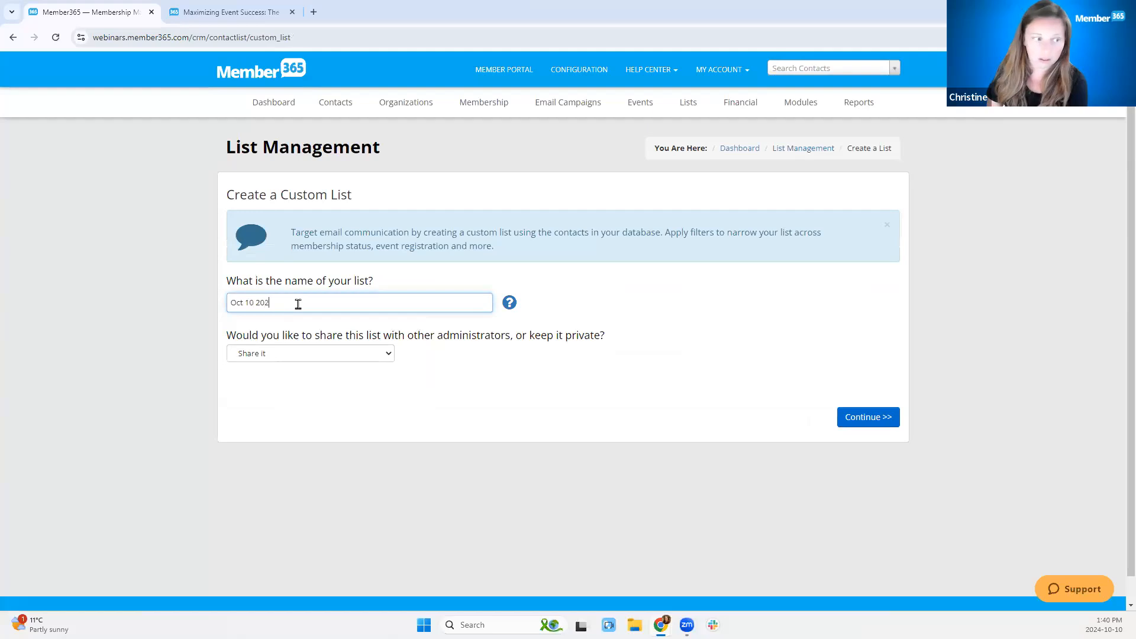
text(4)
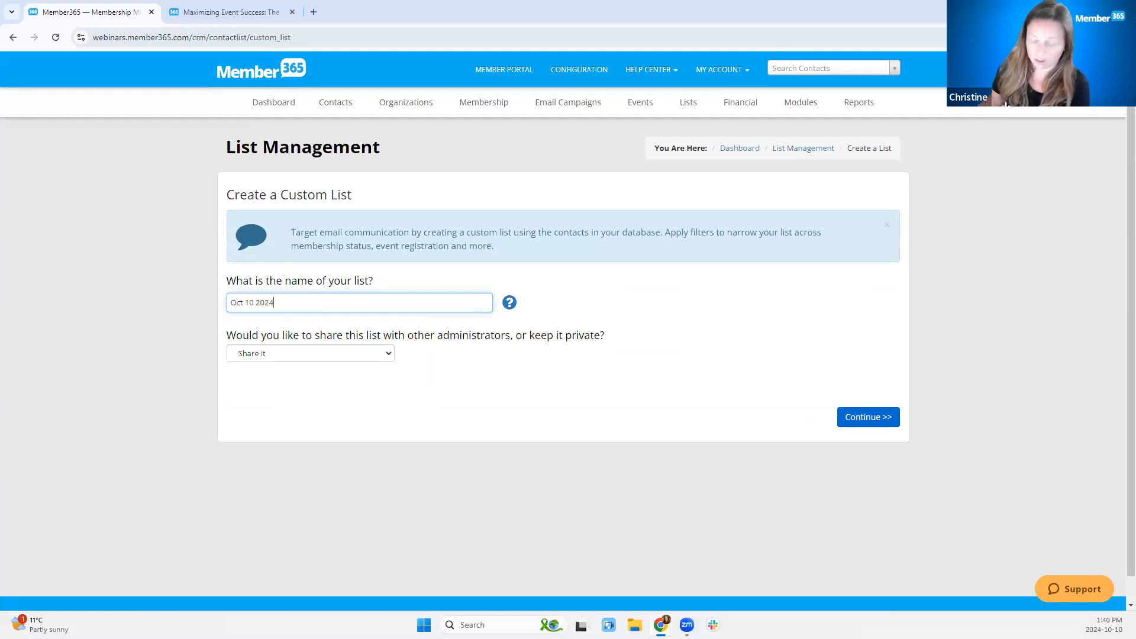
text( - testing)
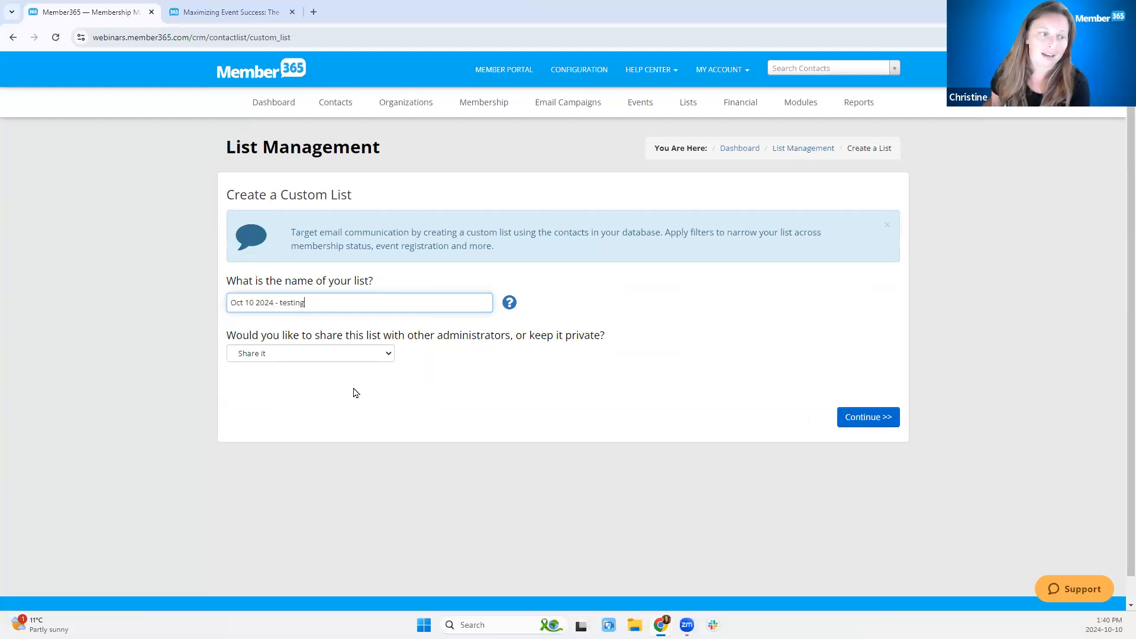
Set the list to be shared with other administrators, and continue to its filter settings.
click(299, 359)
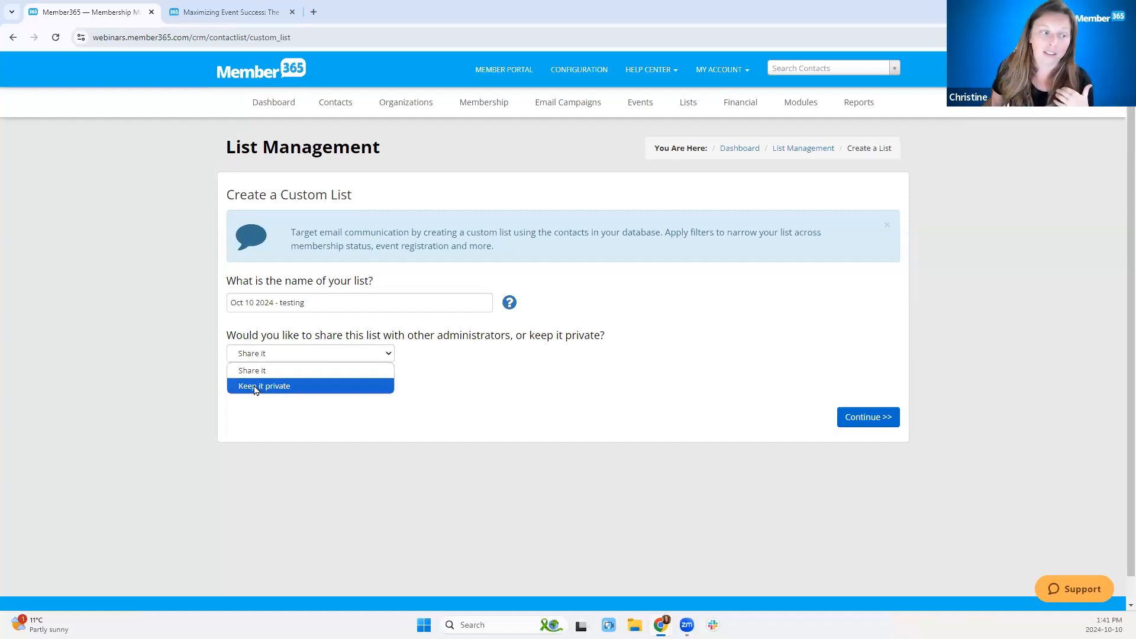
click(253, 378)
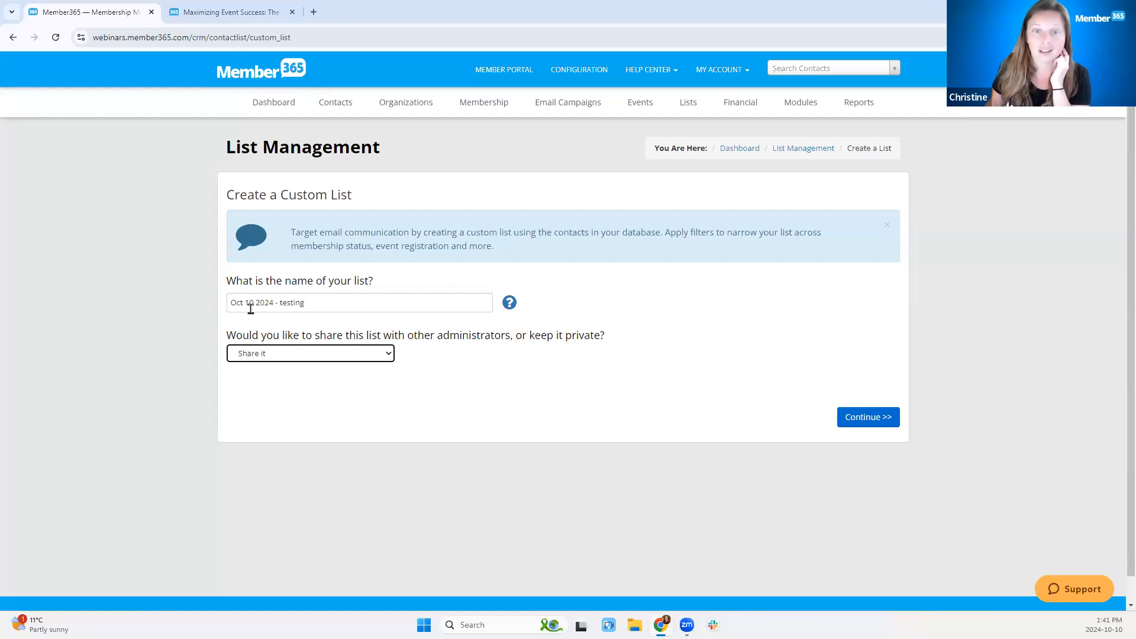
click(307, 318)
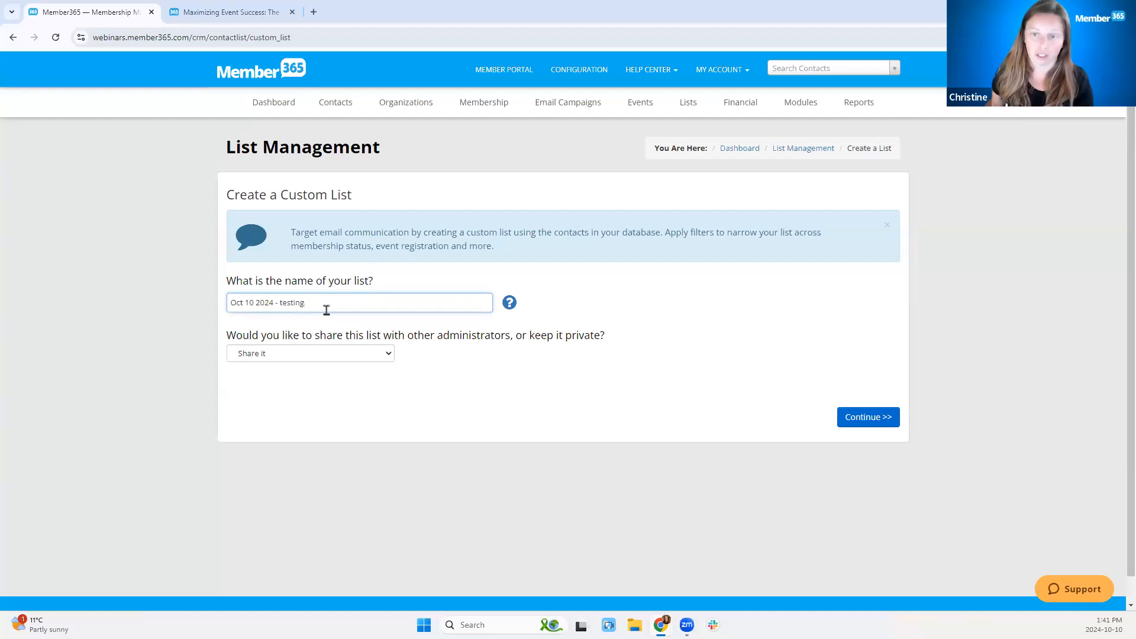
click(851, 420)
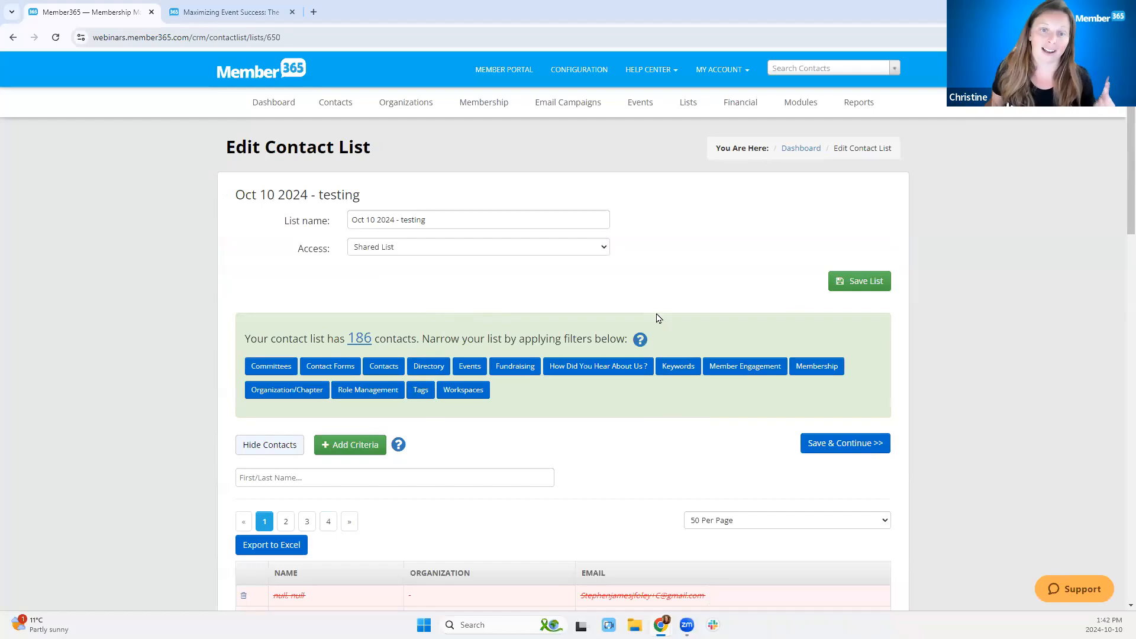
Add an additional filter criteria group, and filter the first group by one category under Membership Category - Primary Accounts.
click(351, 450)
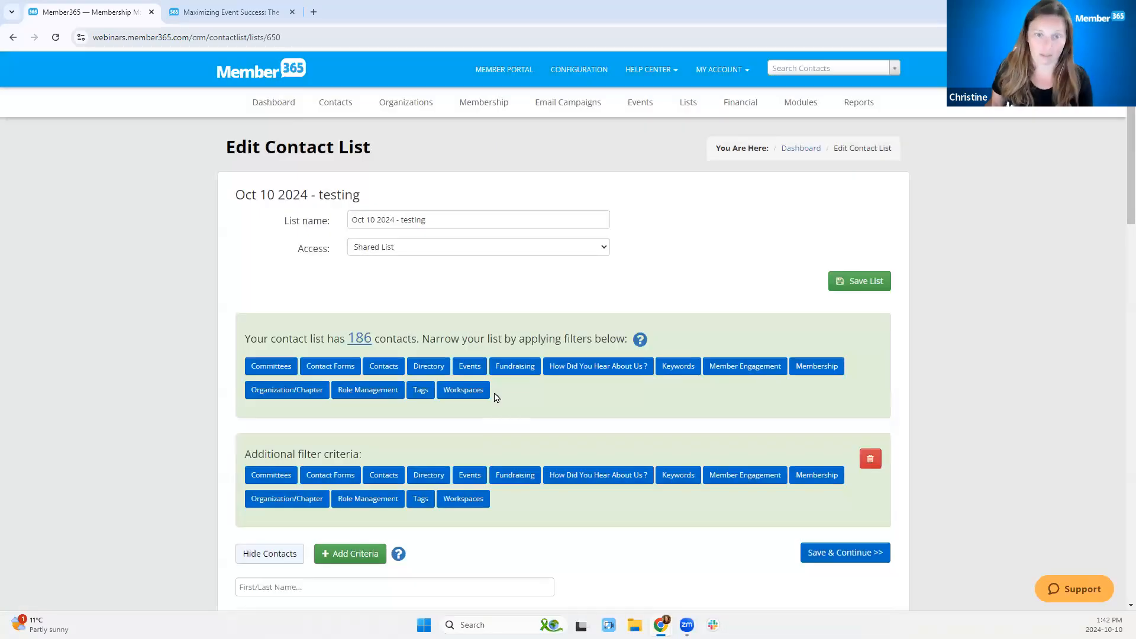
click(815, 367)
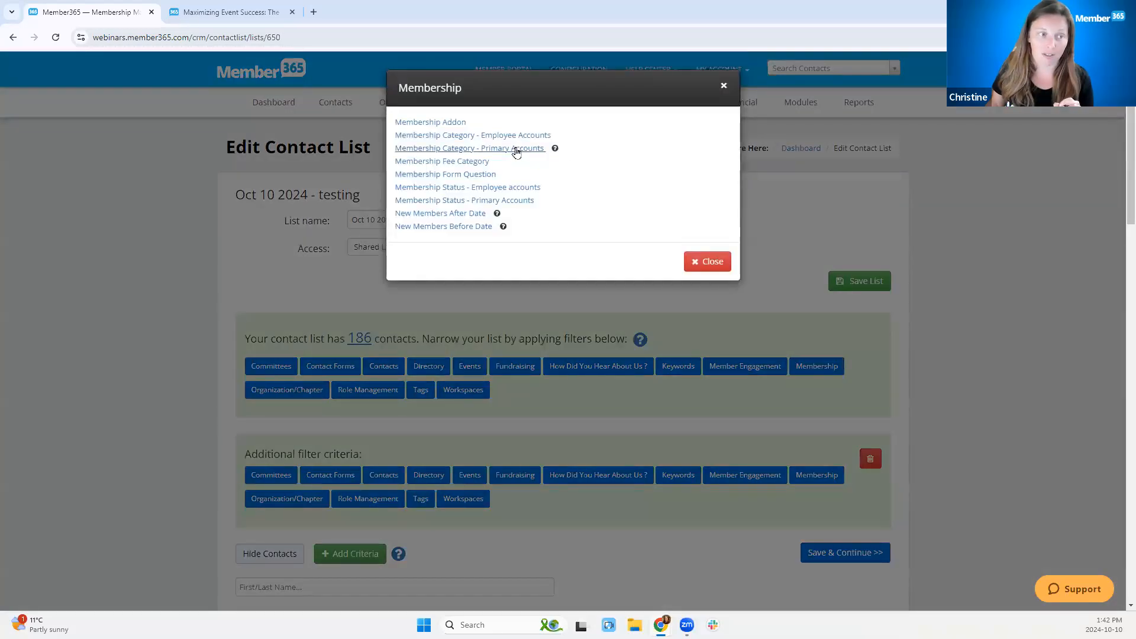
click(515, 149)
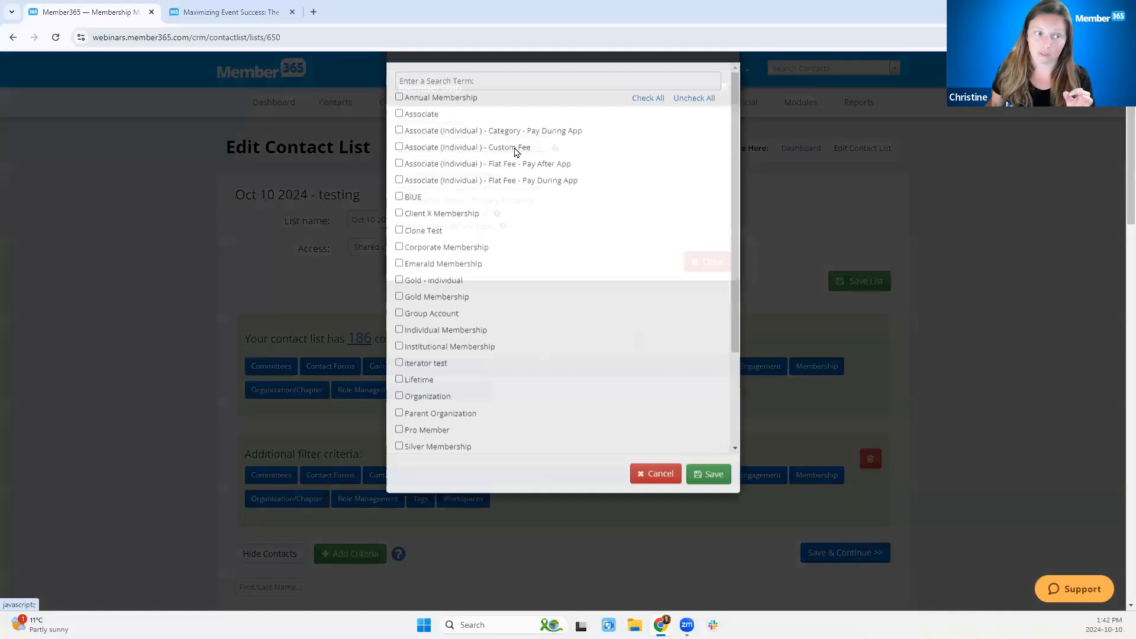
click(400, 290)
click(703, 517)
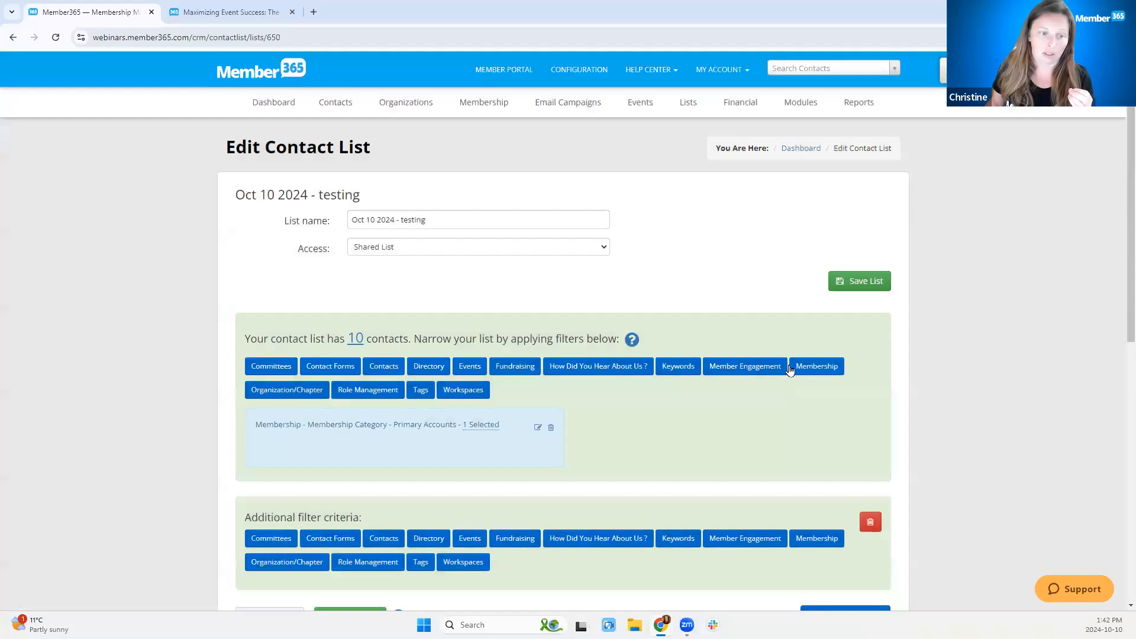
Add a Membership Status - Primary Accounts filter with one status selected to the first criteria group.
click(821, 366)
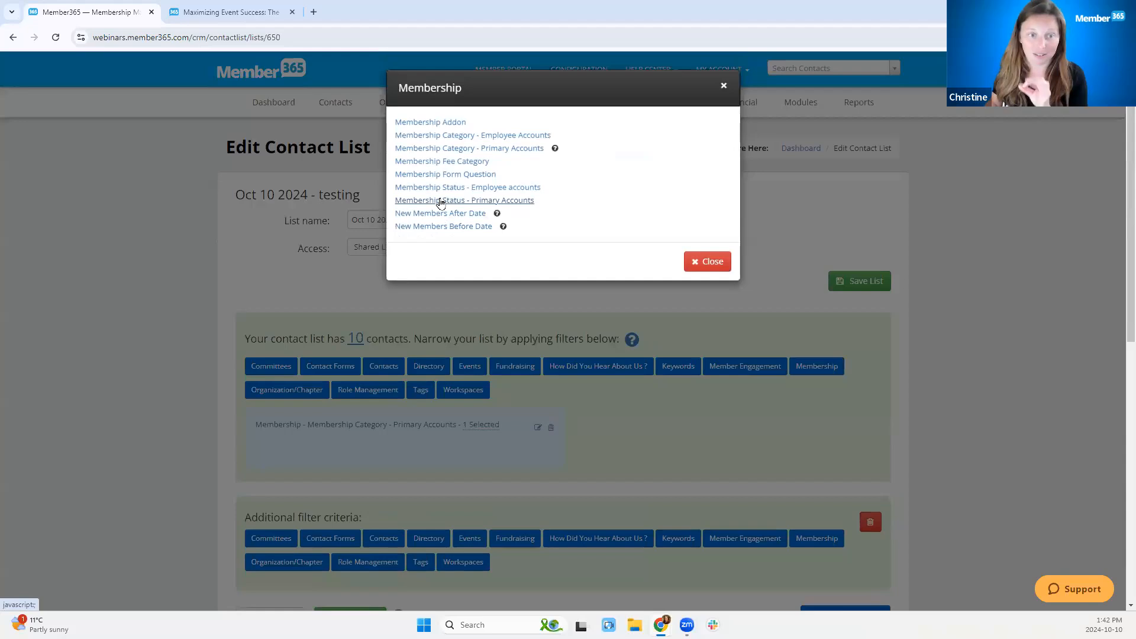
click(441, 201)
click(400, 122)
click(727, 214)
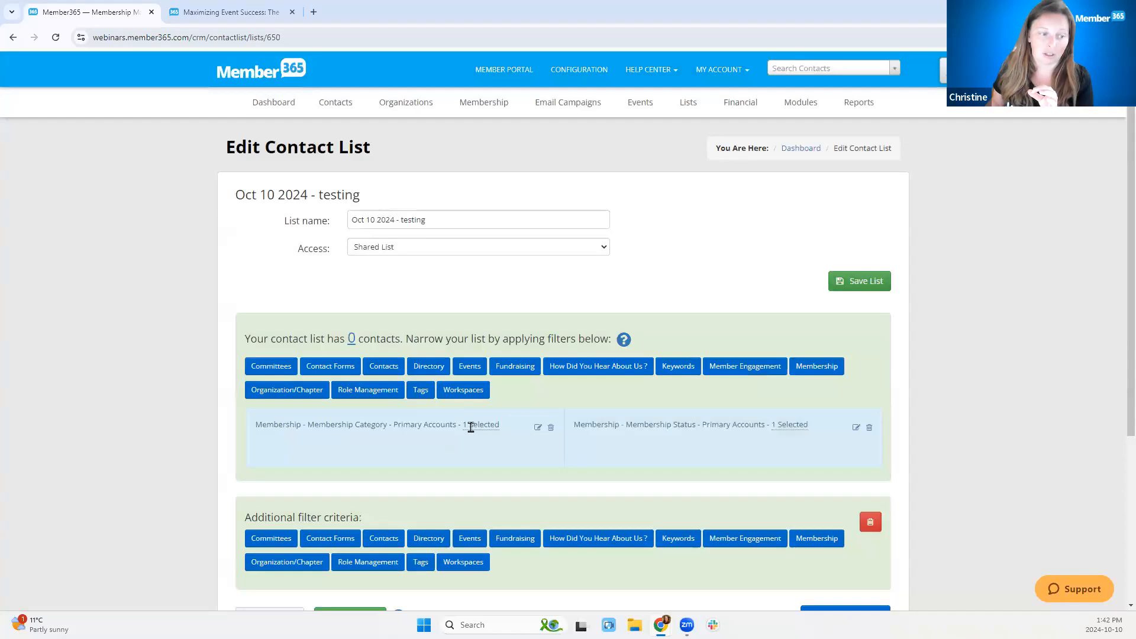
Remove the Membership Category - Primary Accounts filter from the first criteria group.
mouse_move(471, 427)
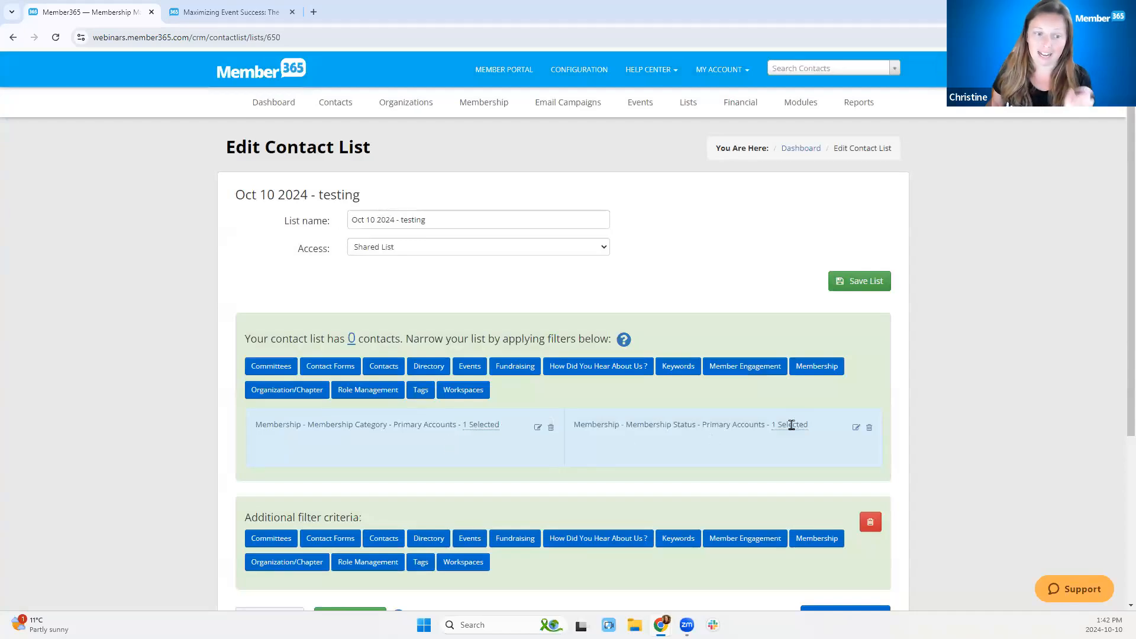
scroll(728, 444, down, 2)
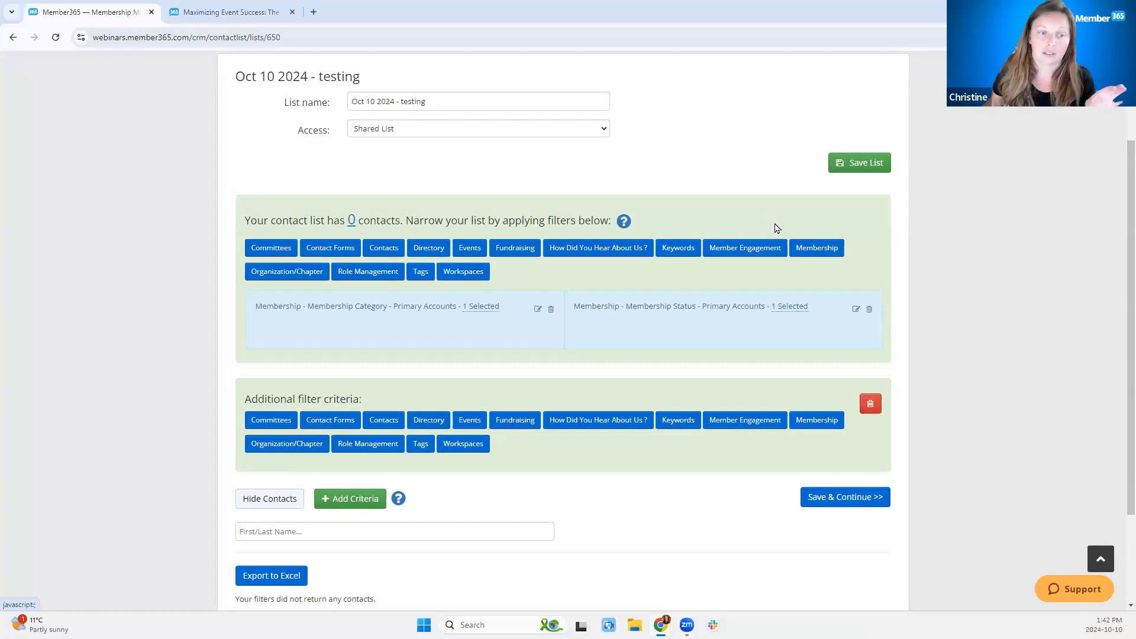
click(552, 310)
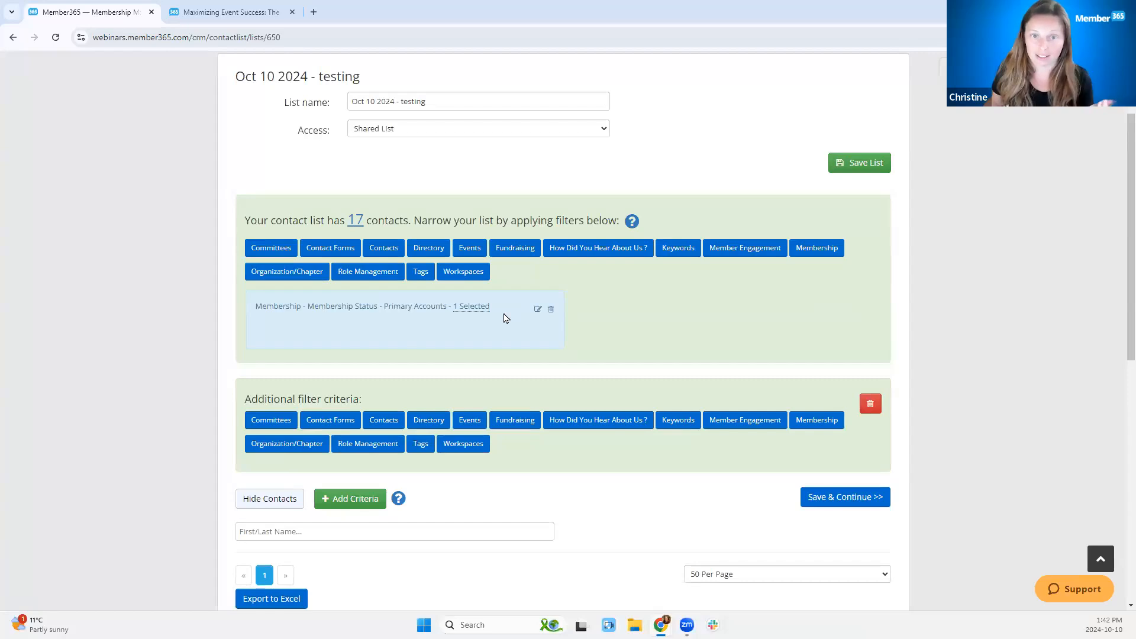
Add a Membership Status - Employee accounts filter set to Active to the additional criteria group, and review the contact list.
click(832, 420)
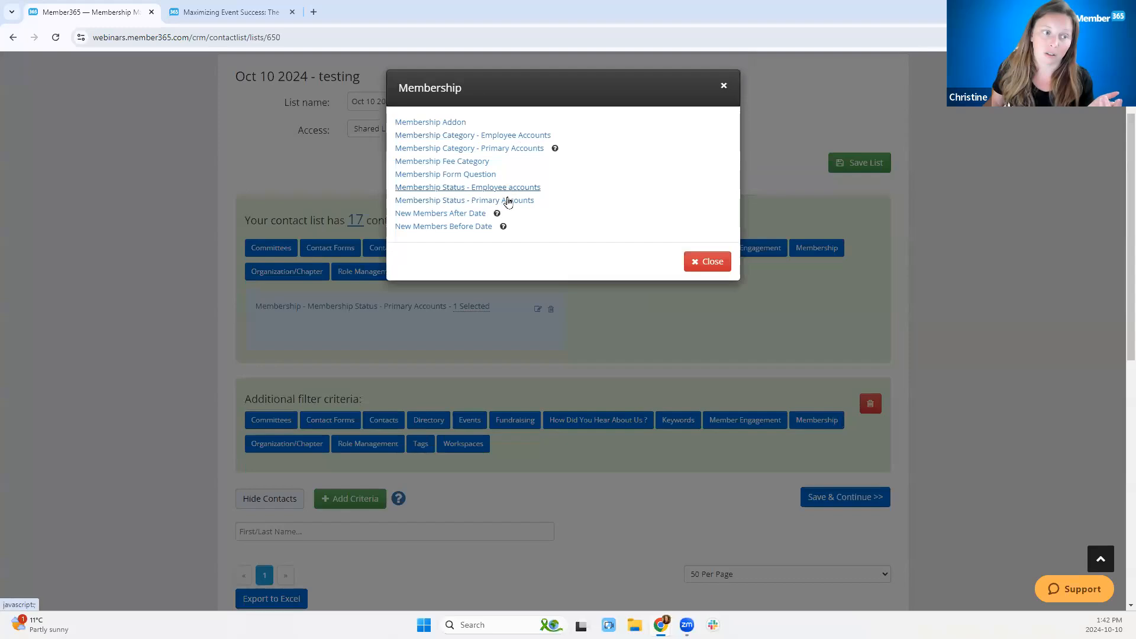
click(504, 188)
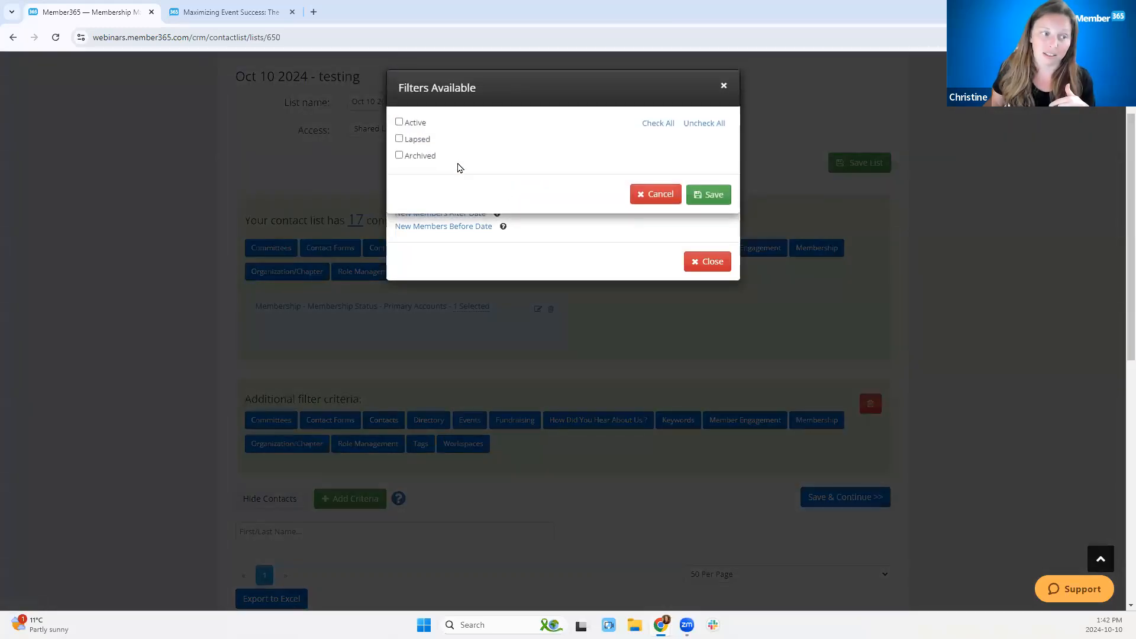
click(428, 125)
click(709, 194)
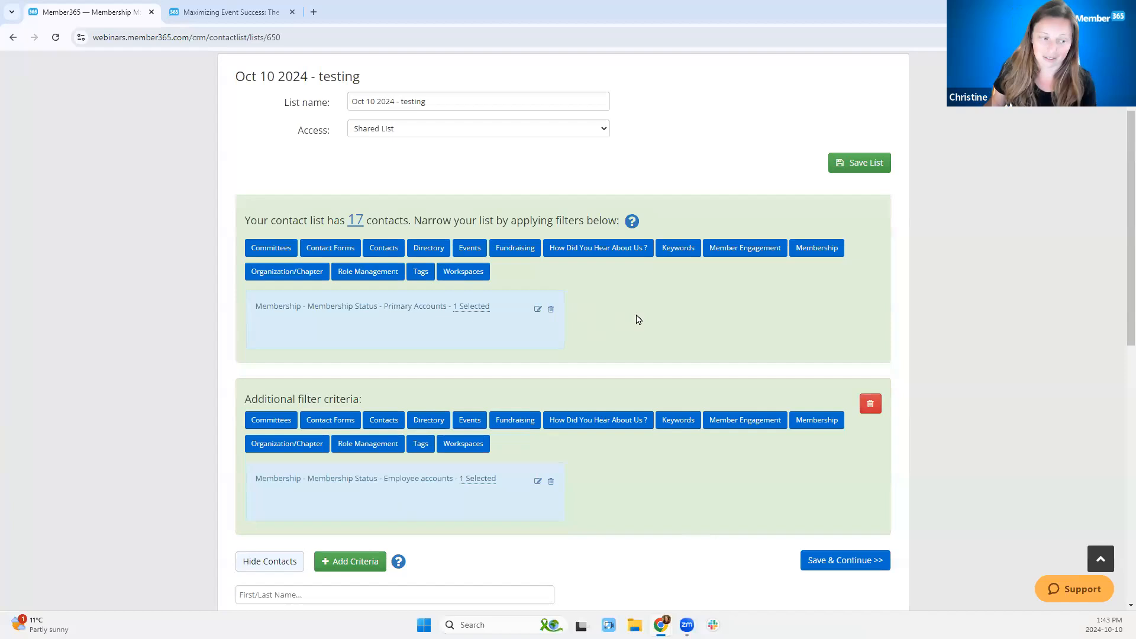
scroll(640, 319, down, 3)
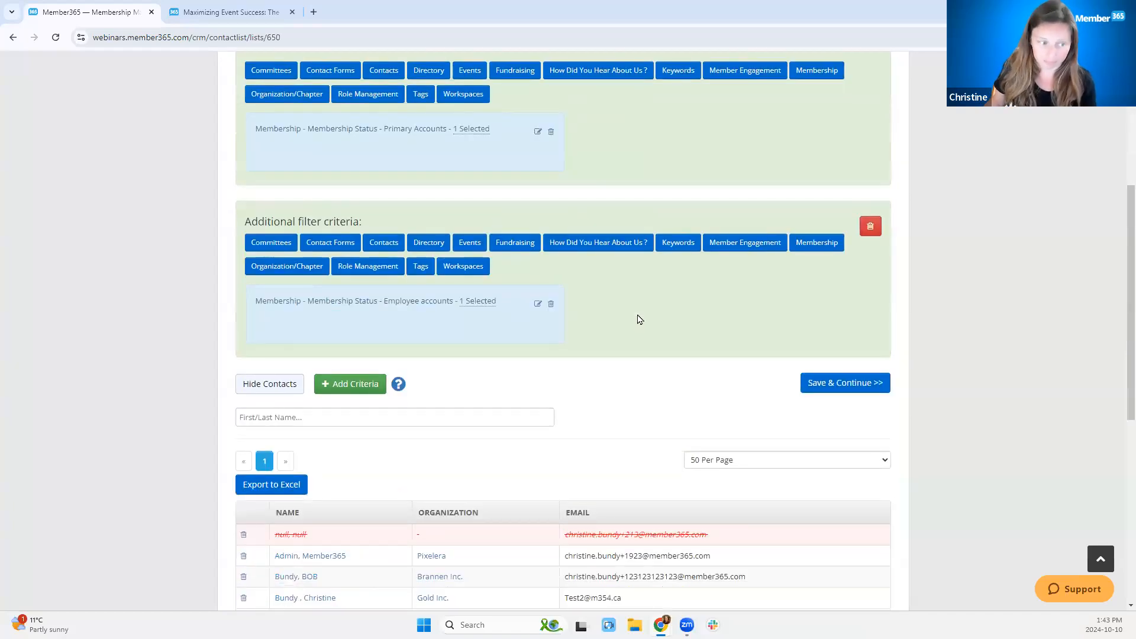
scroll(640, 319, down, 1)
scroll(640, 319, up, 4)
scroll(634, 307, down, 3)
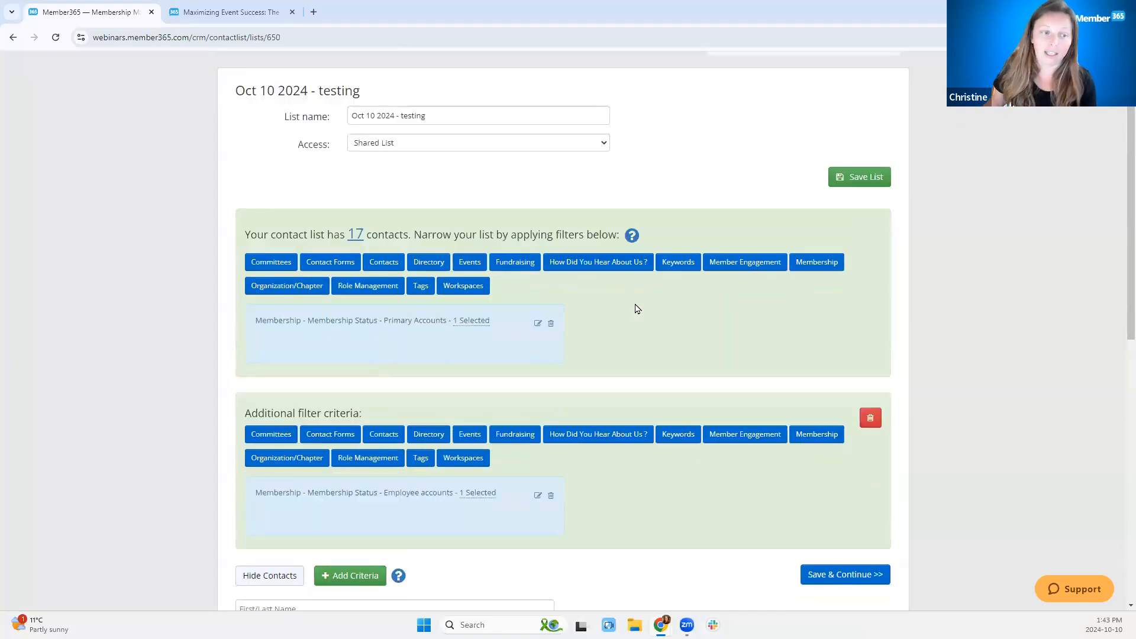
Add another filter criteria group, and remove it together with the criteria group holding the Employee accounts filter.
click(349, 443)
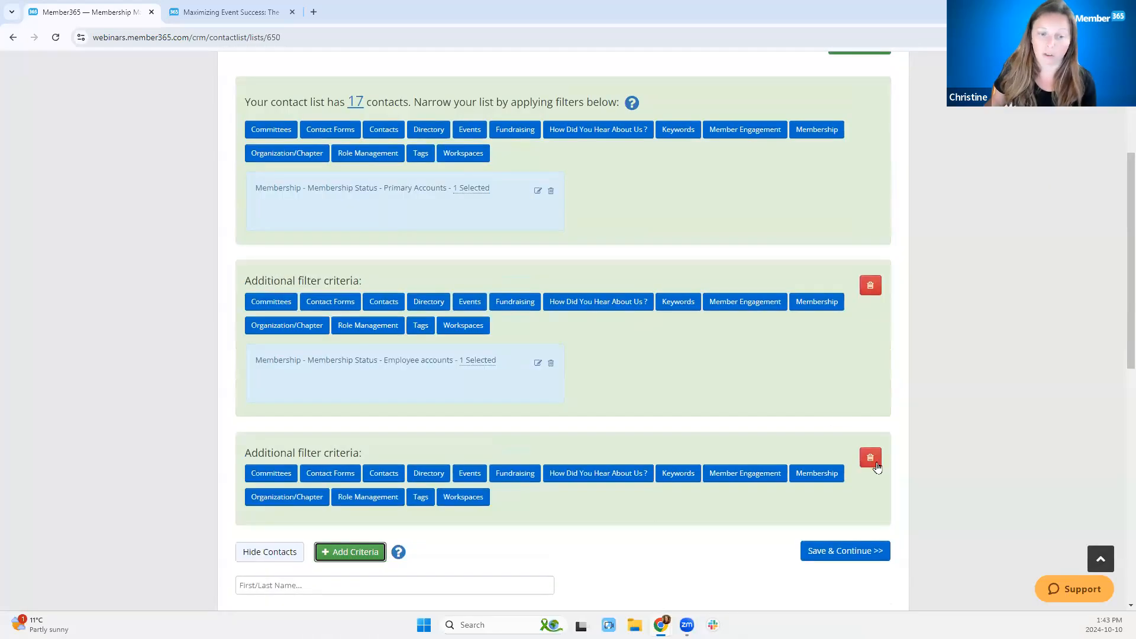
click(871, 460)
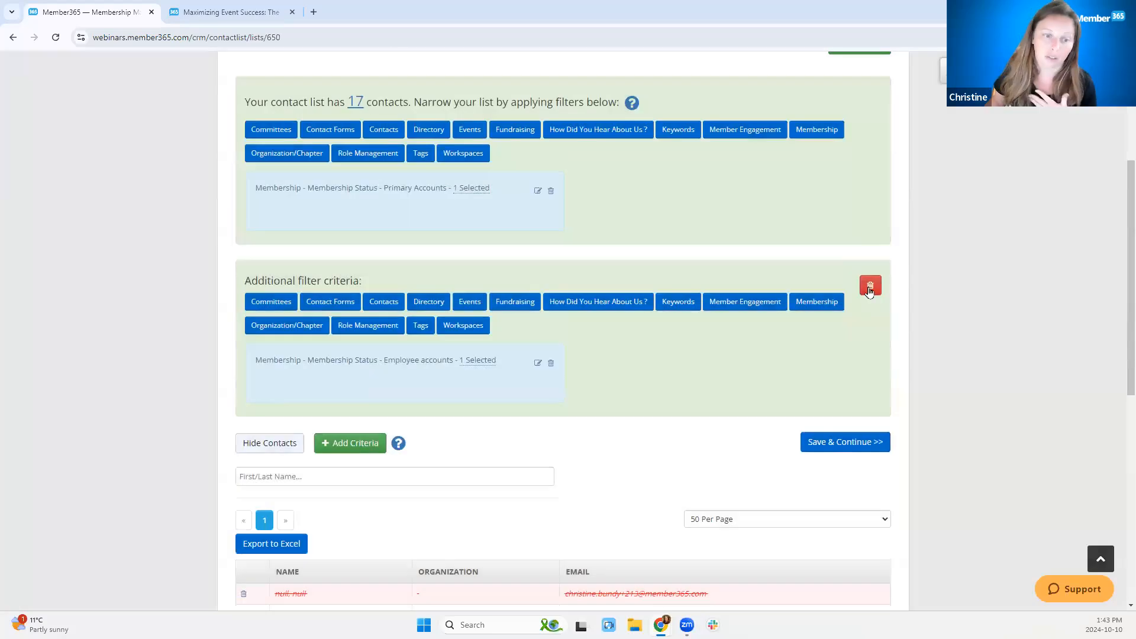
click(870, 287)
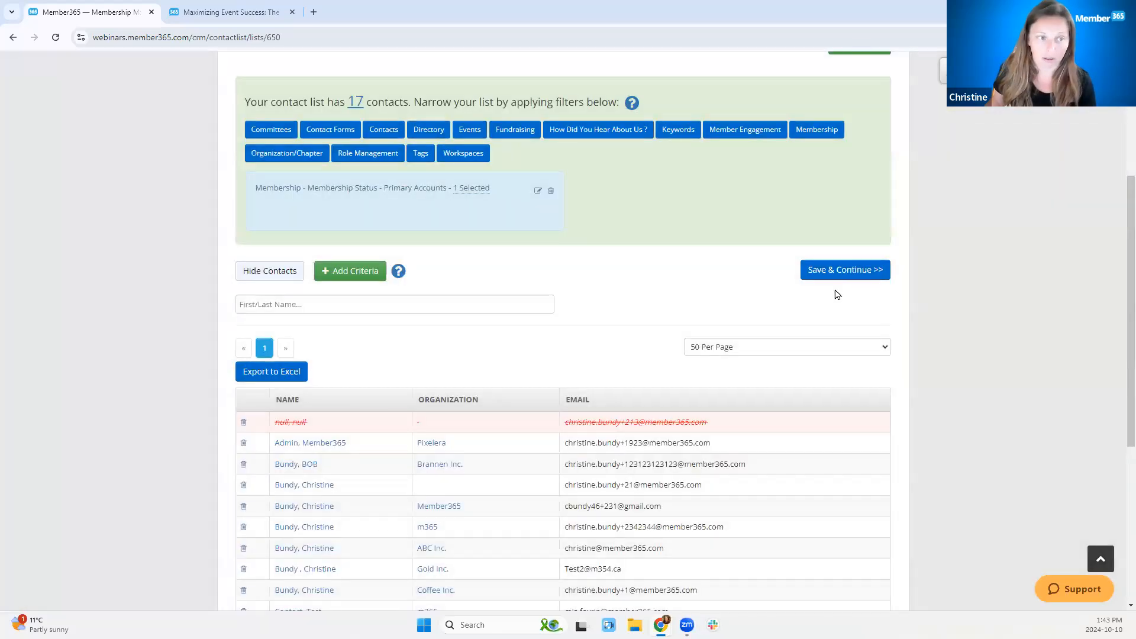
scroll(678, 266, up, 1)
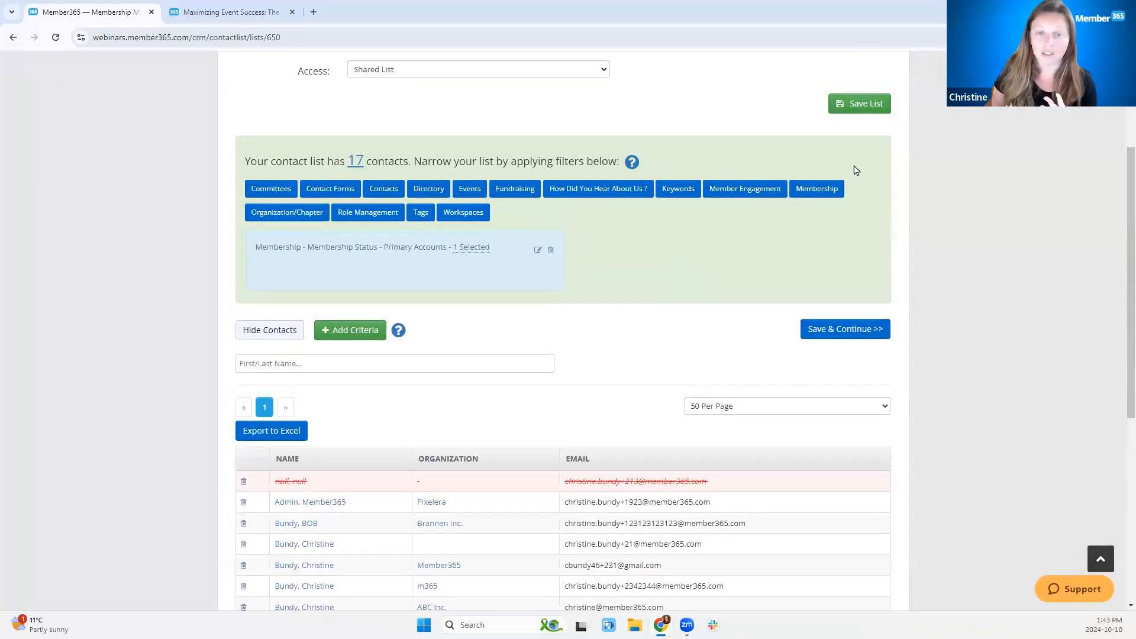
Examine the filter options available for Committees, the Contact Classification Form and Contacts.
click(267, 189)
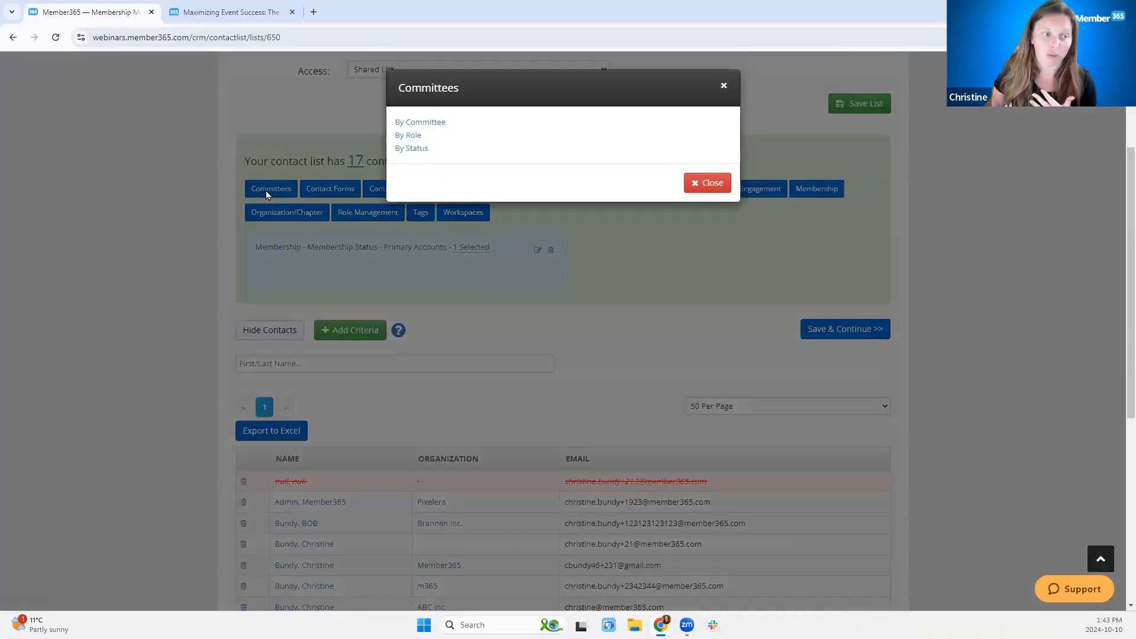
click(725, 87)
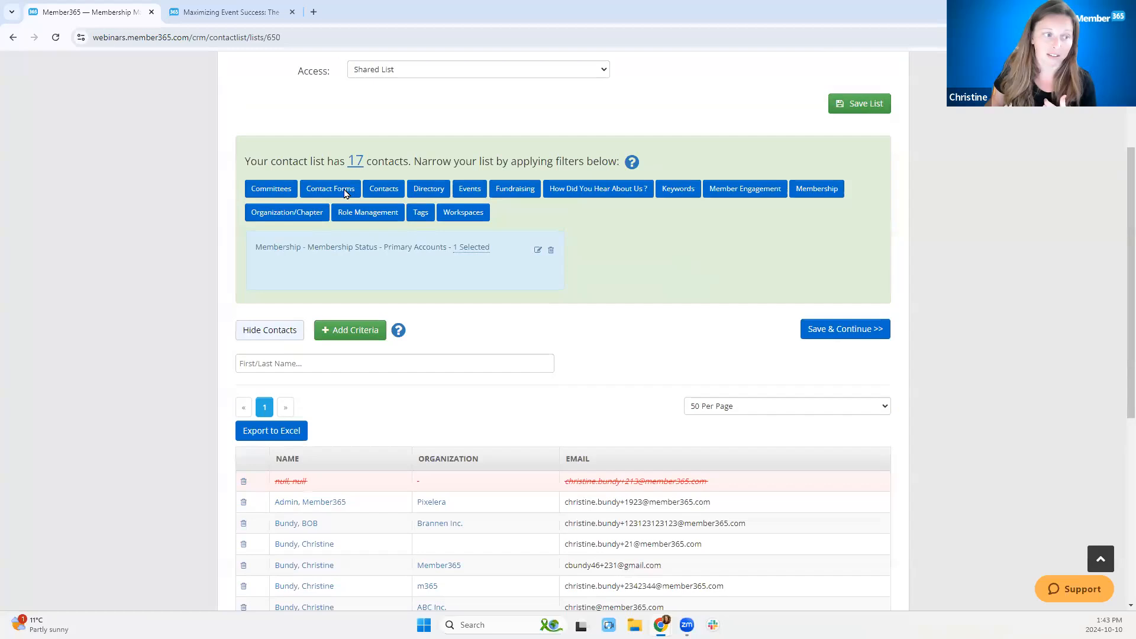
click(344, 190)
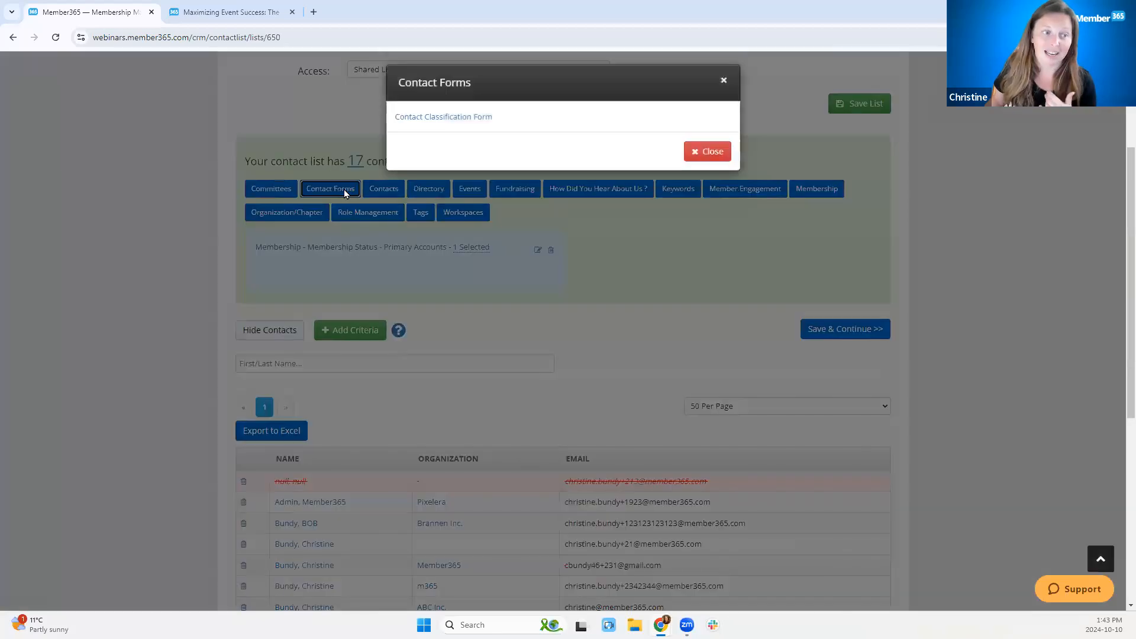
click(438, 125)
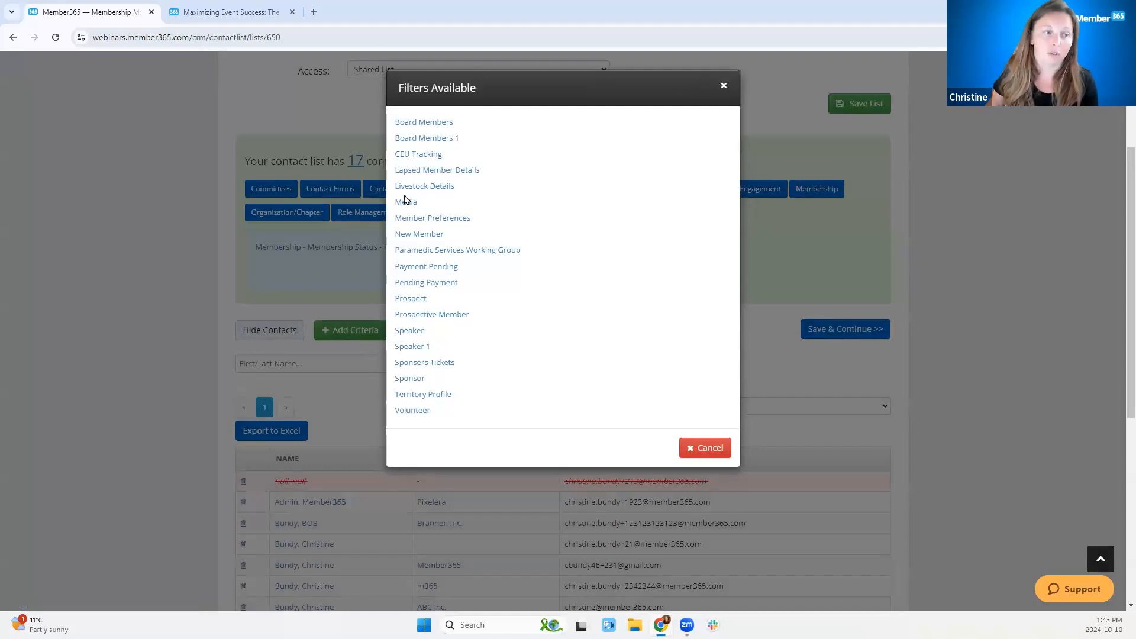
click(380, 186)
click(381, 188)
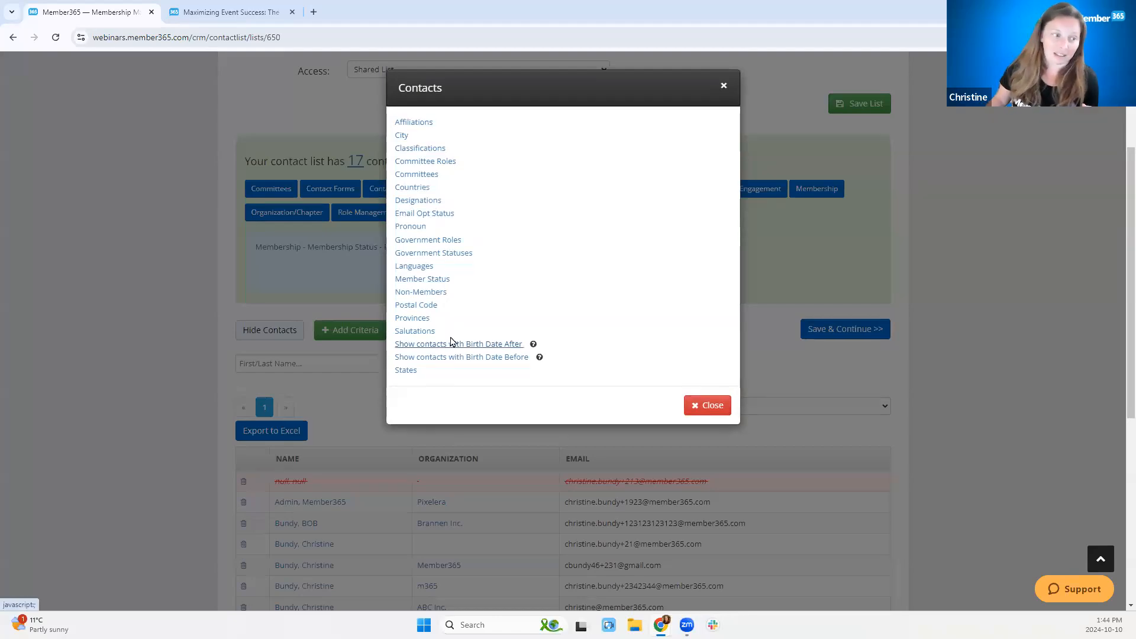
click(725, 87)
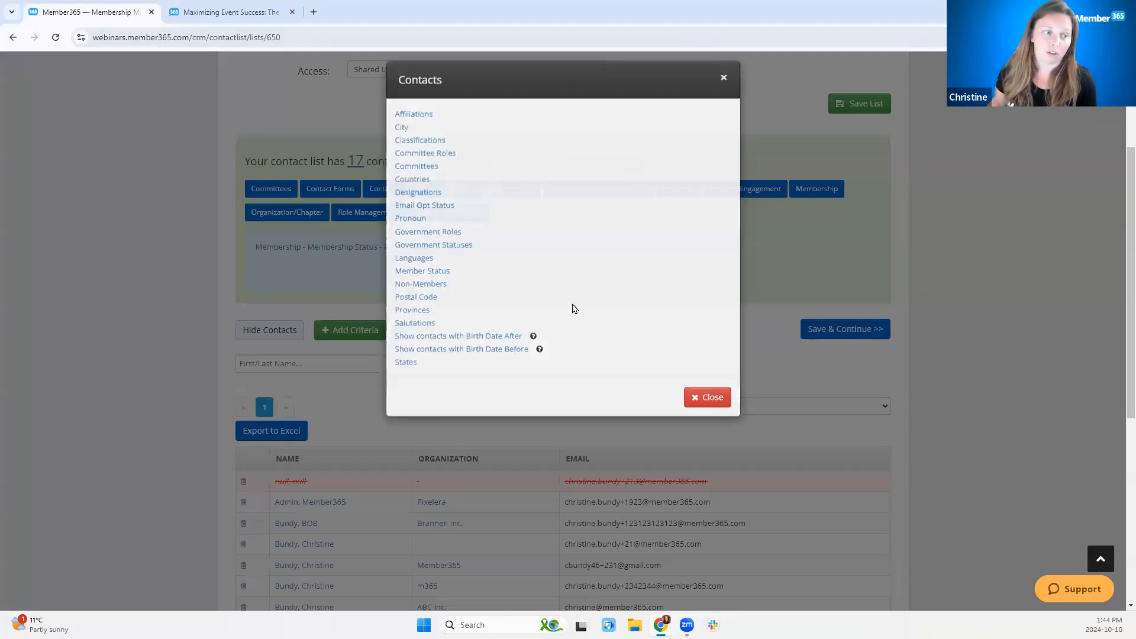
Remove the Membership Status - Primary Accounts filter, and inspect the Contacts filter for birth dates after a given date.
click(548, 253)
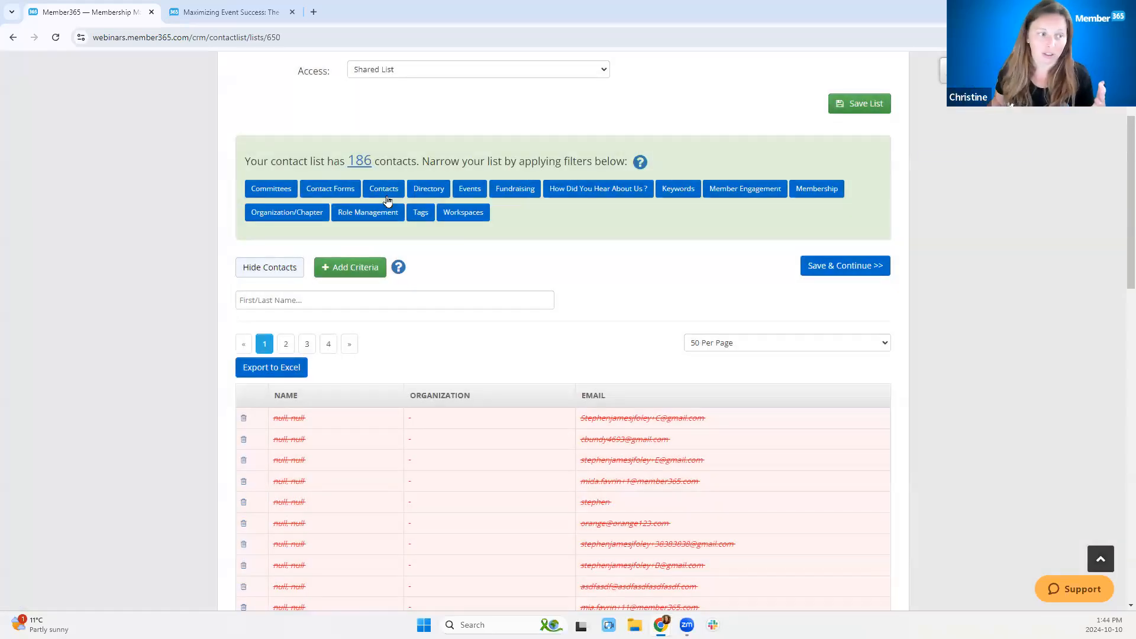
click(386, 197)
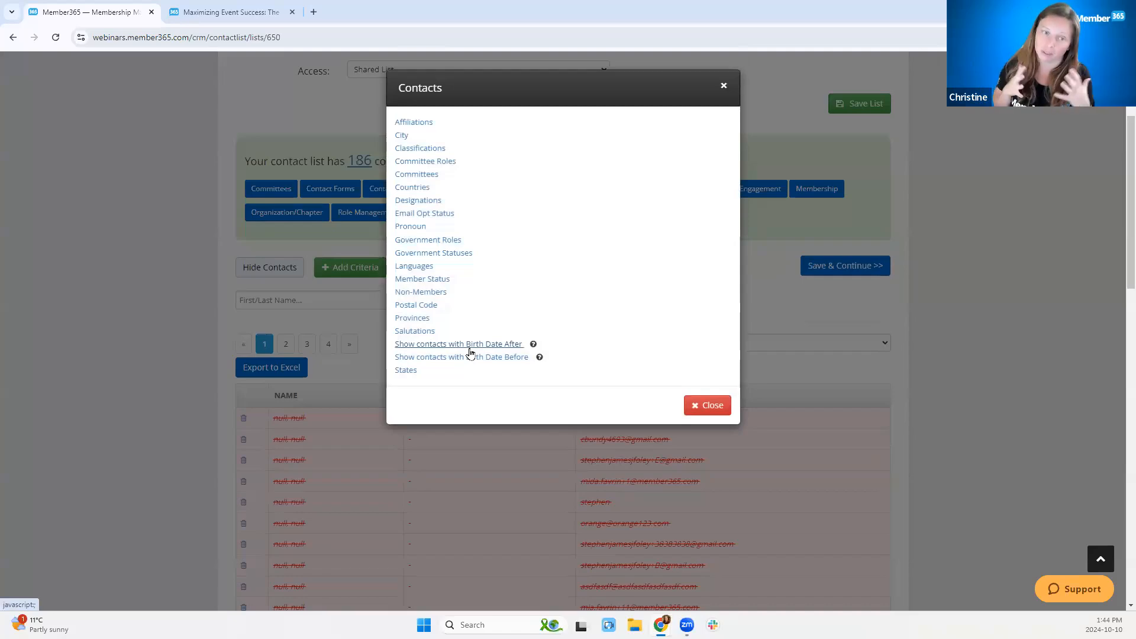
click(470, 348)
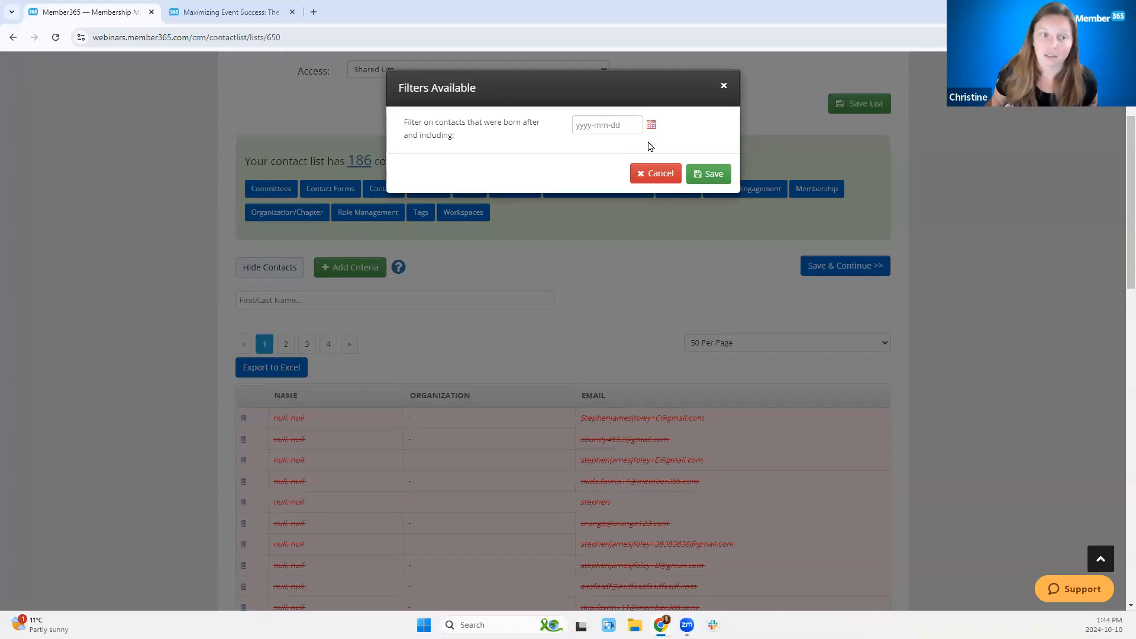
click(723, 85)
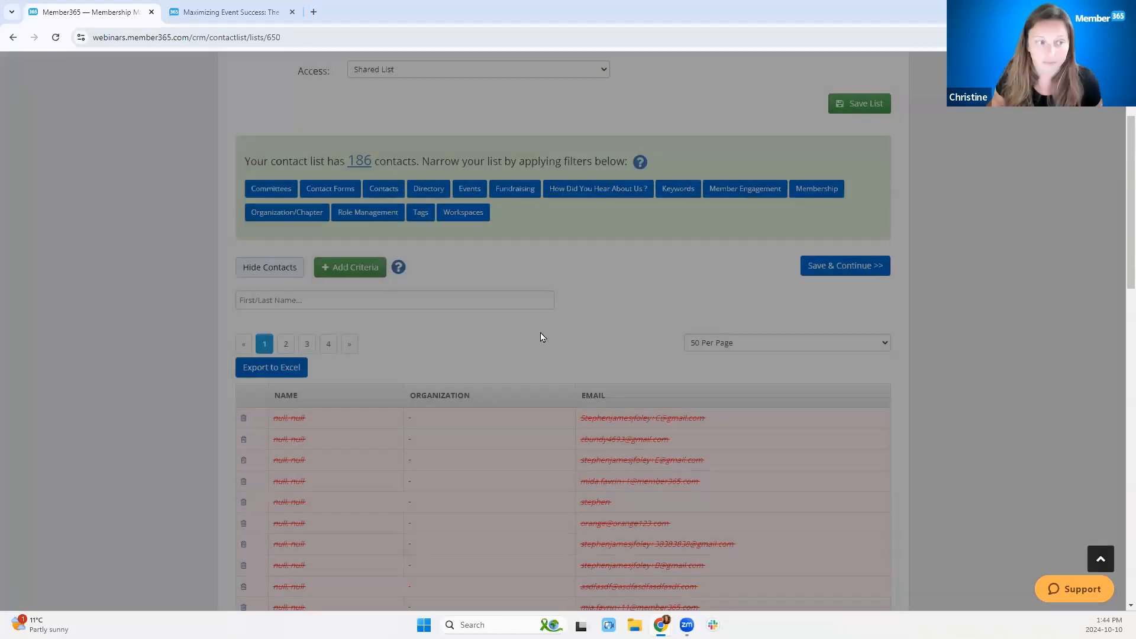
Examine the Directory Form filter and the filter options available for Events.
click(434, 188)
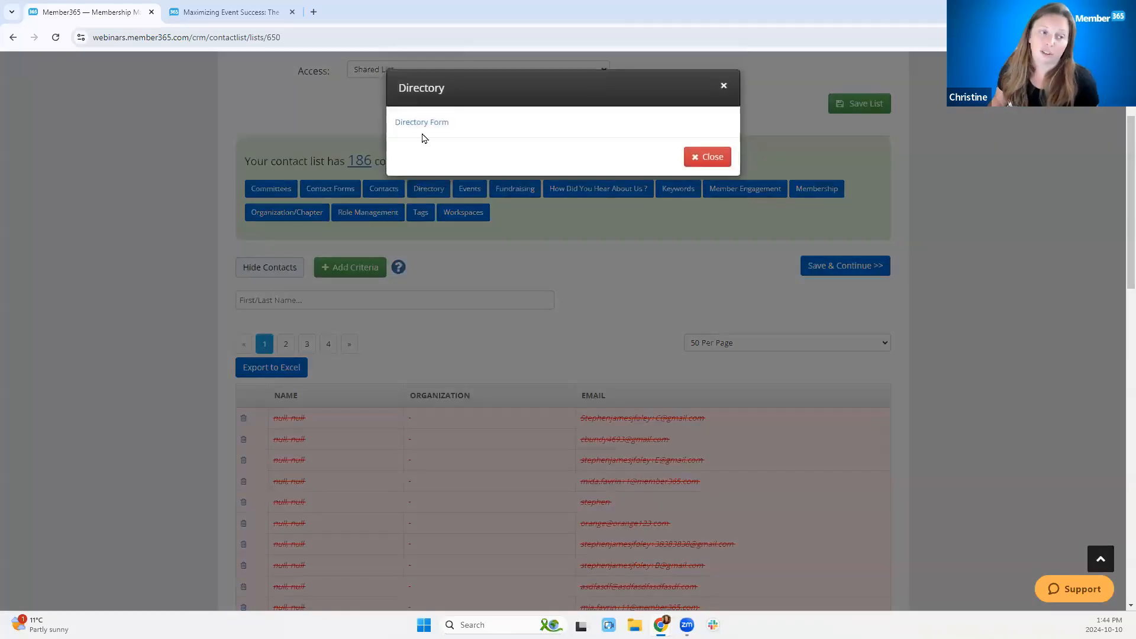
click(419, 124)
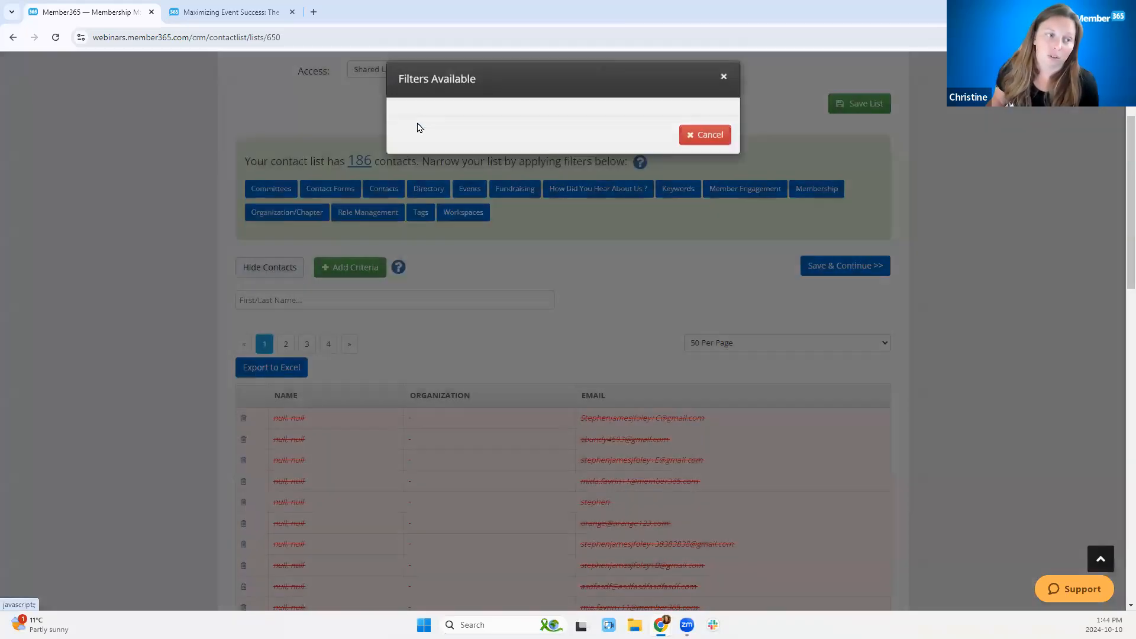
click(724, 86)
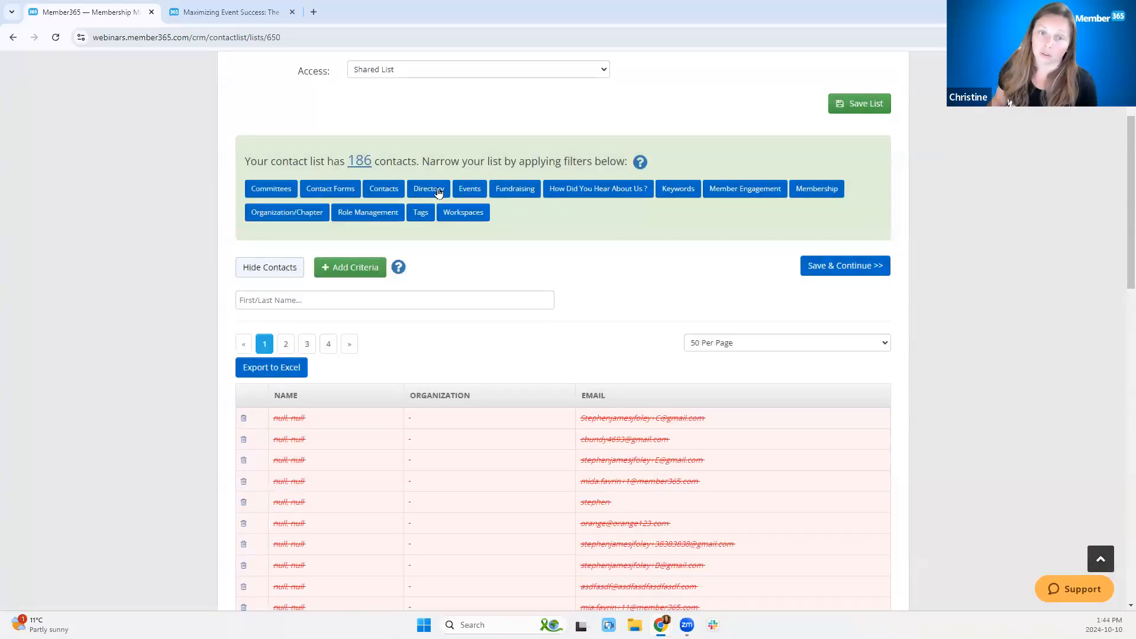
click(477, 197)
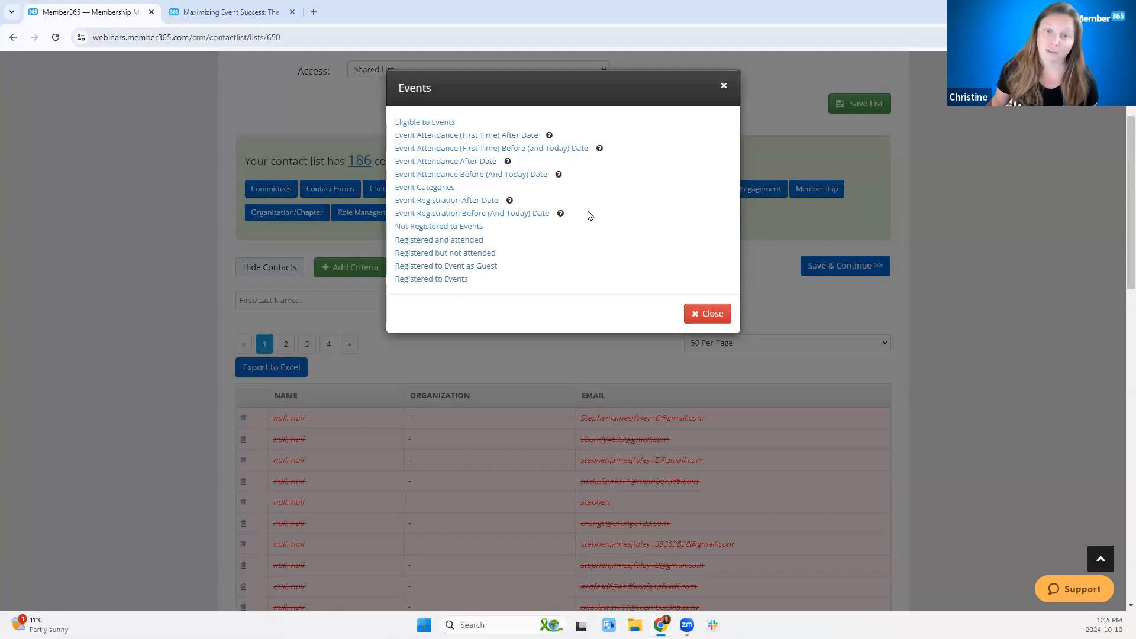
click(722, 83)
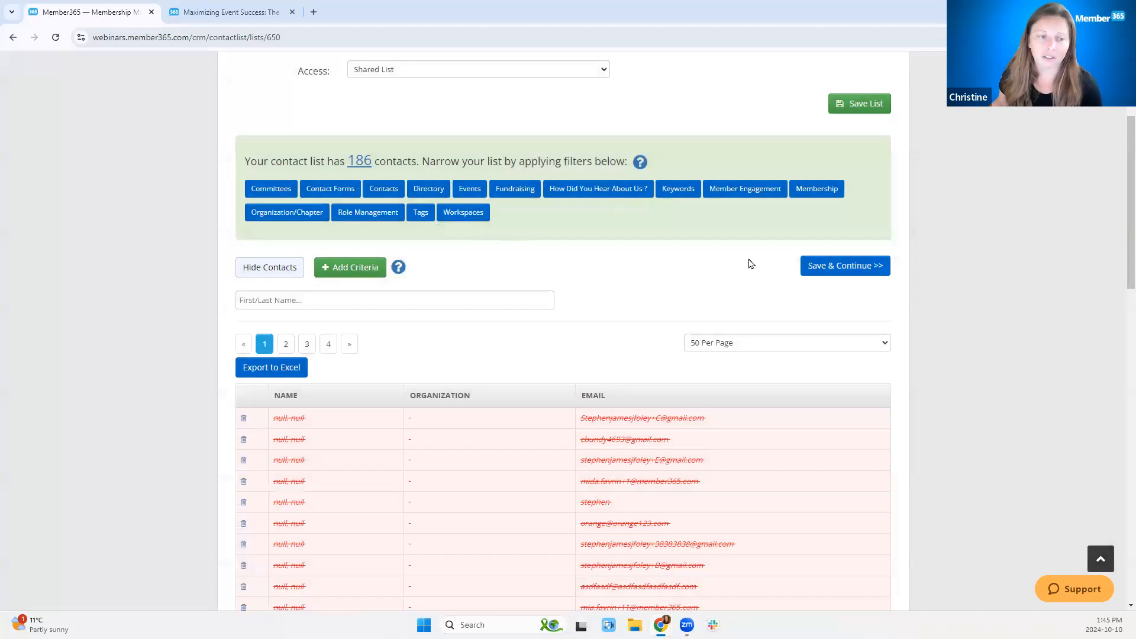
Add a Member Engagement filter with Score Equal To 0 to the contact list.
click(756, 195)
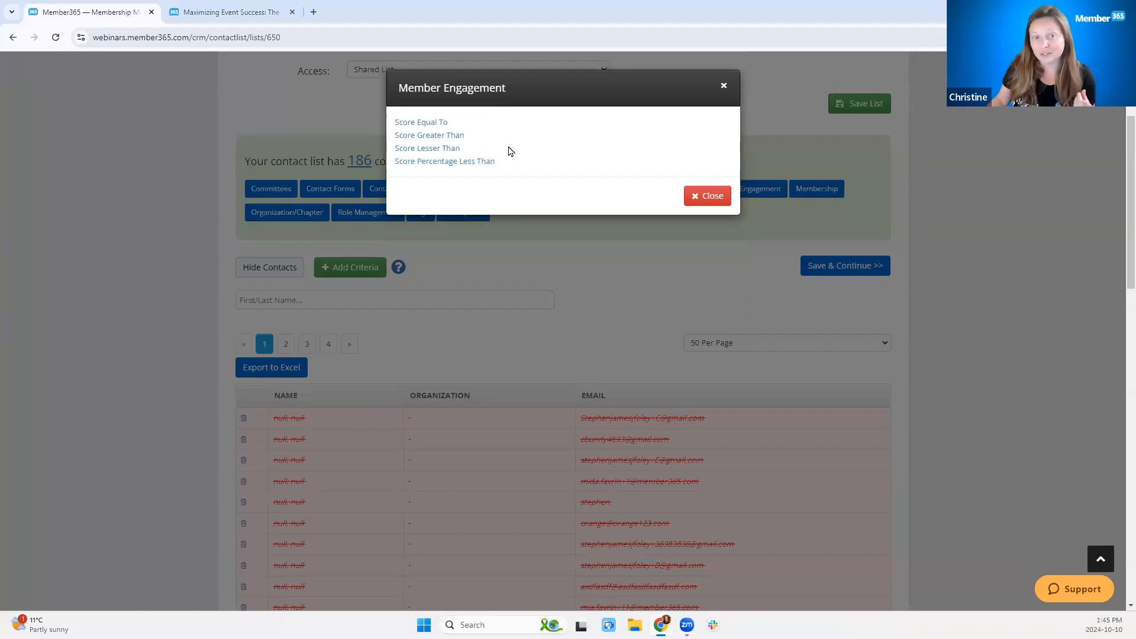
click(413, 126)
click(452, 143)
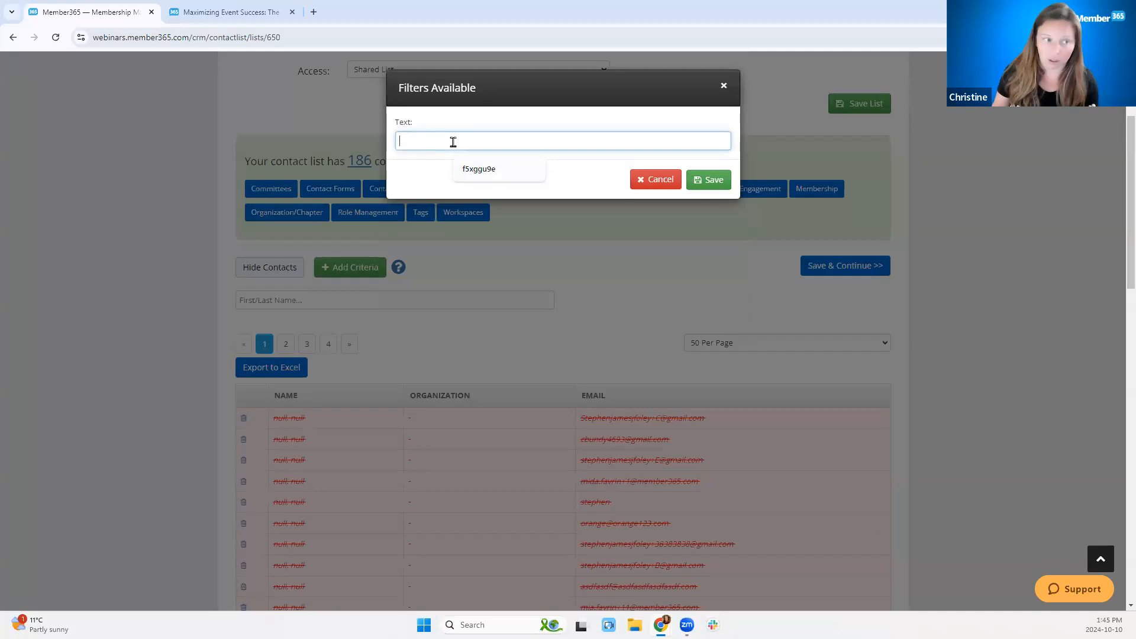
text(0)
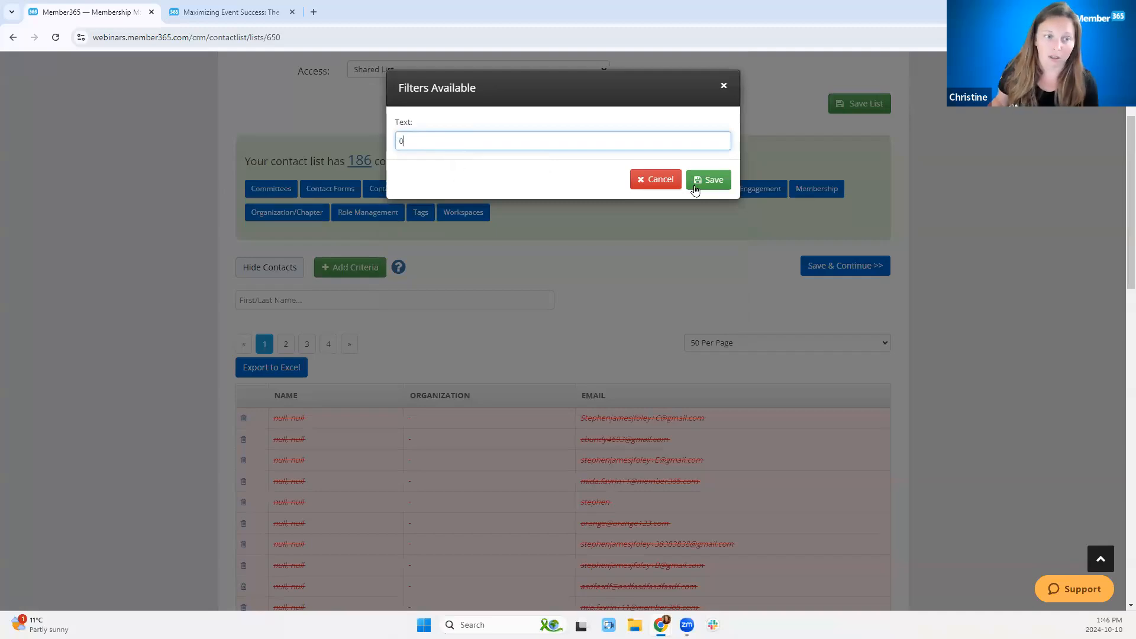
click(708, 188)
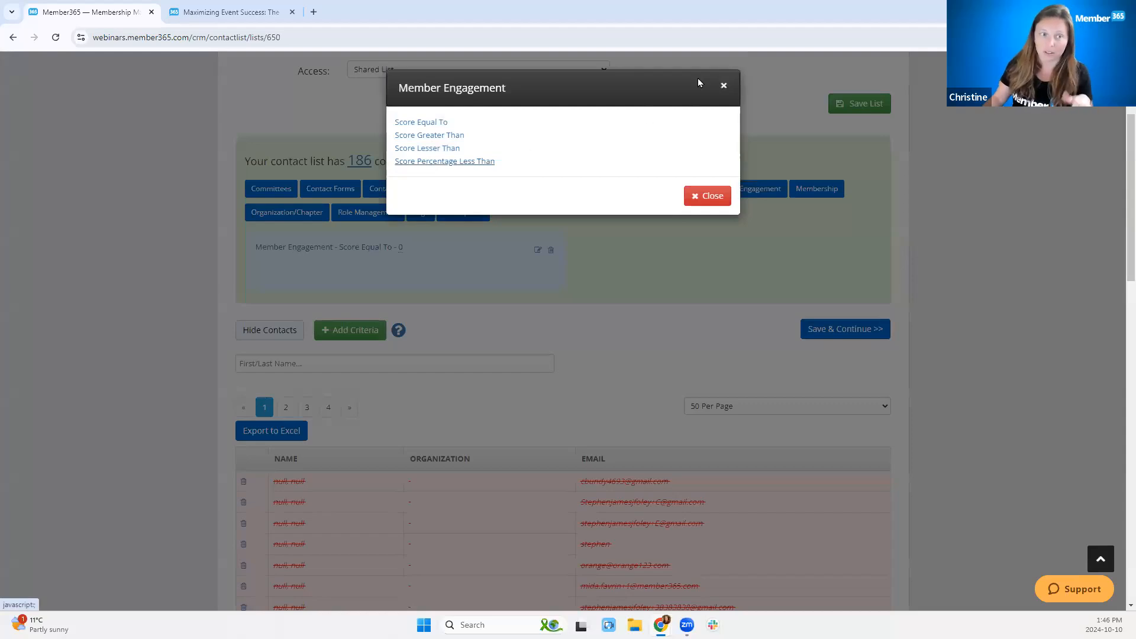
click(723, 88)
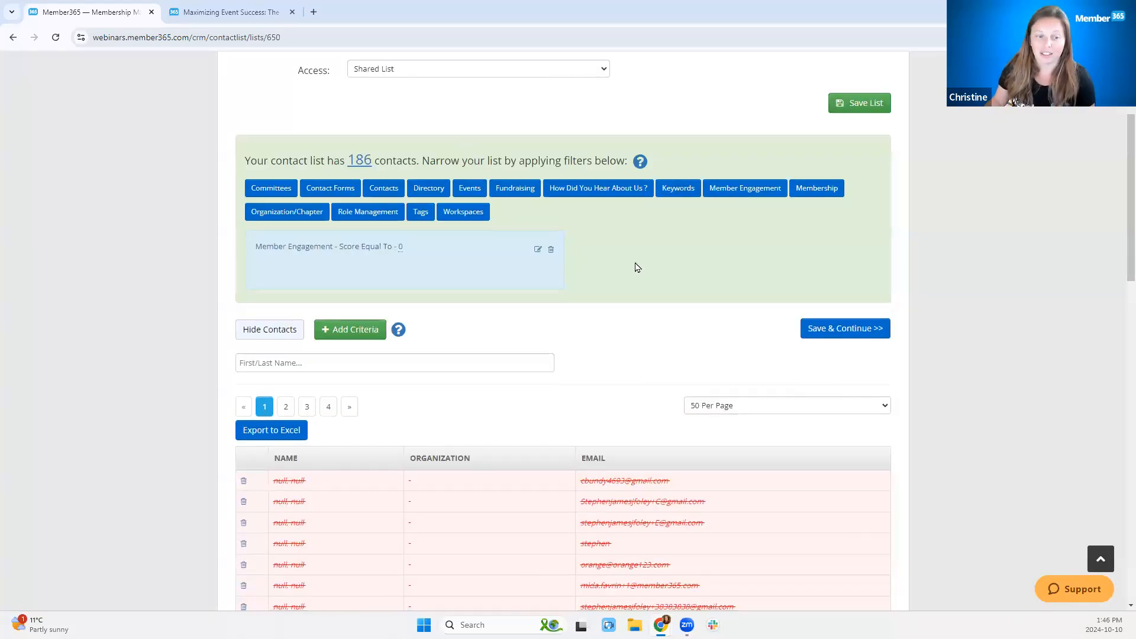
Look through the contacts in the list, and remove the Member Engagement - Score Equal To filter.
scroll(634, 264, down, 4)
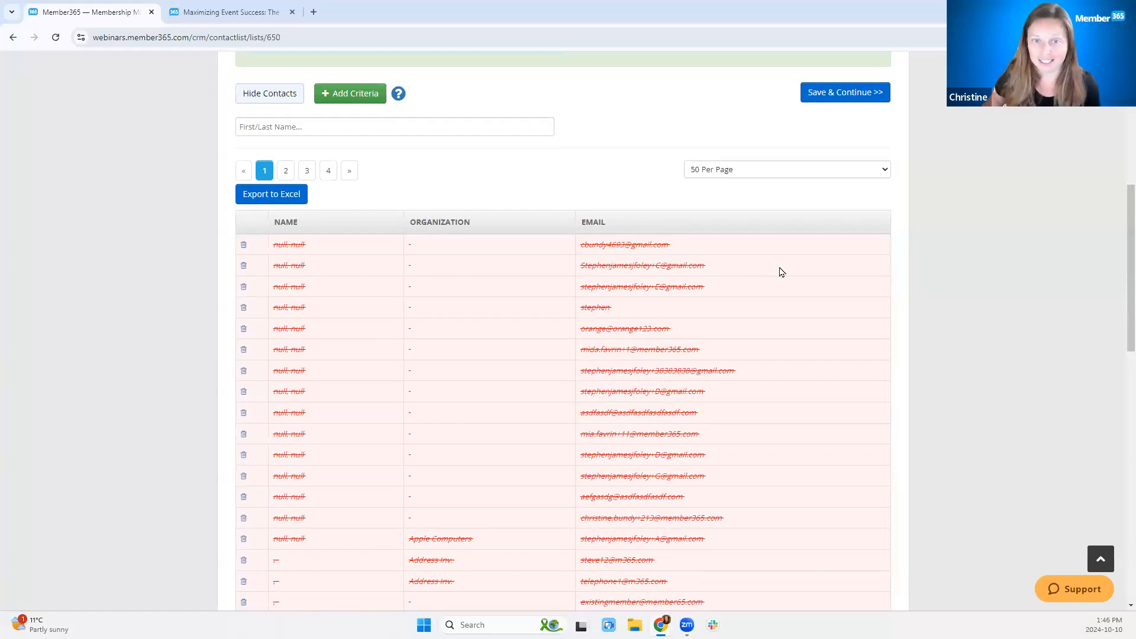
scroll(781, 271, down, 8)
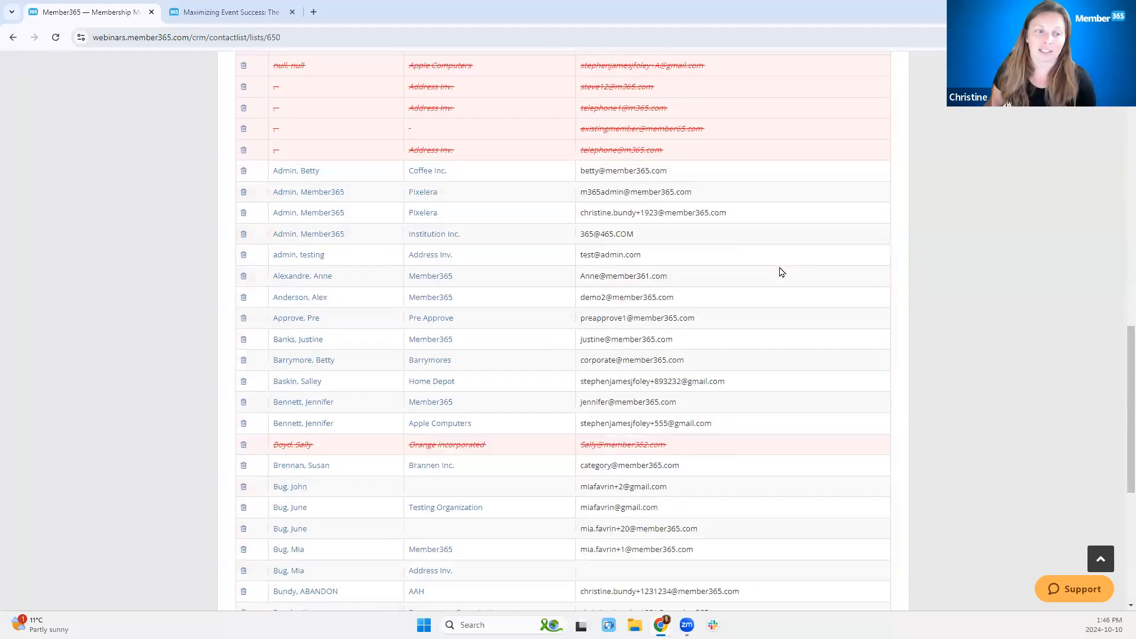
scroll(782, 272, up, 8)
scroll(781, 272, up, 1)
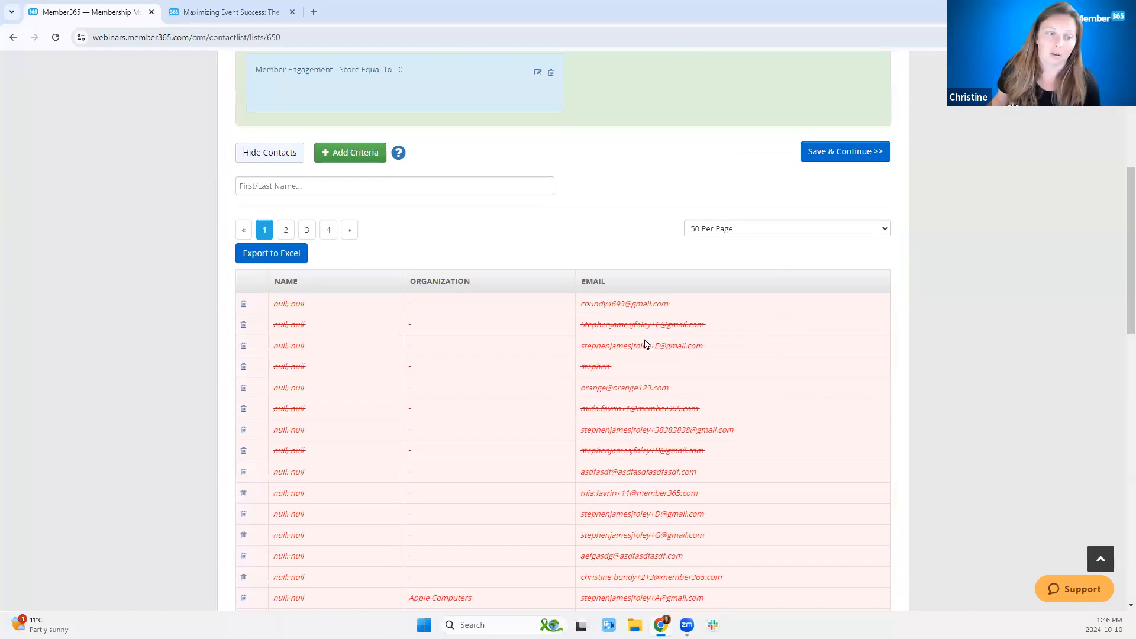
drag(585, 325, 730, 337)
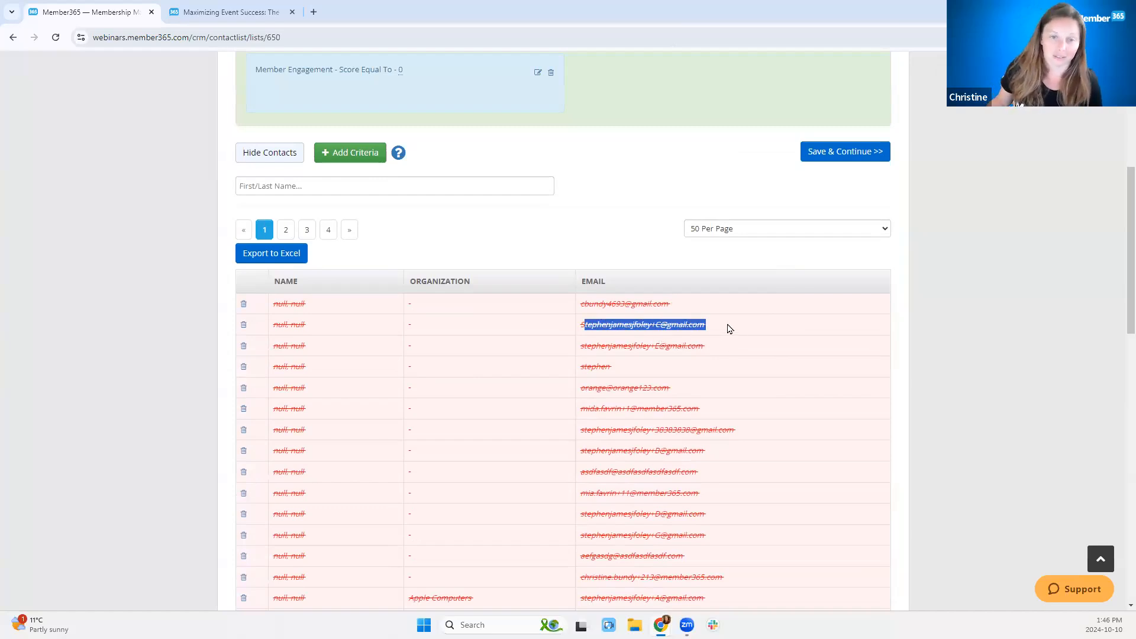
scroll(836, 389, up, 3)
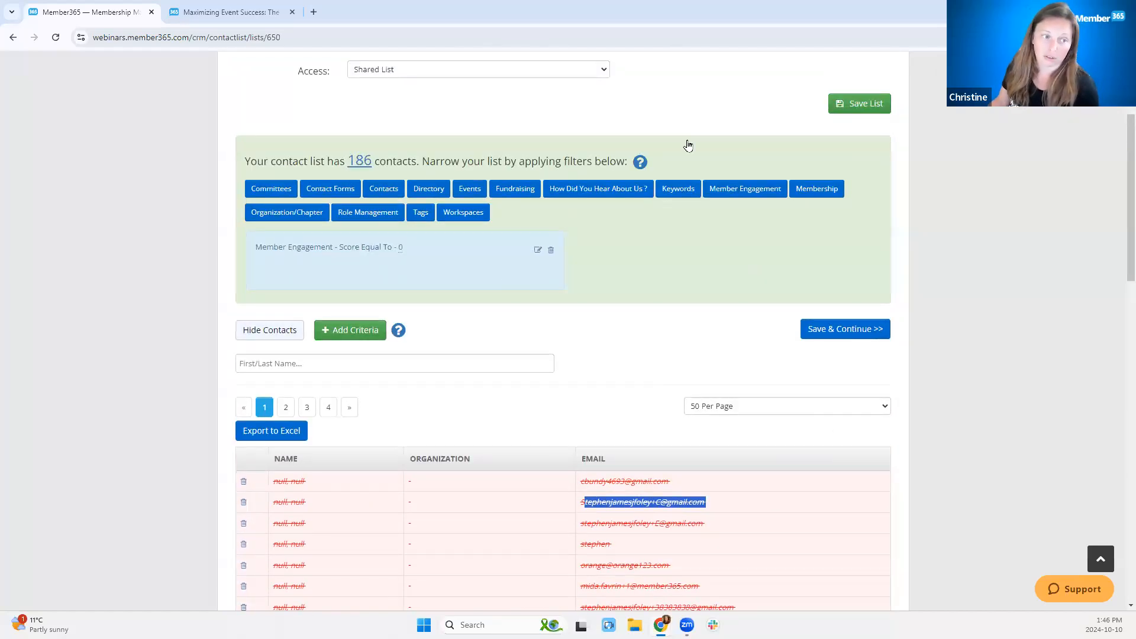
click(551, 251)
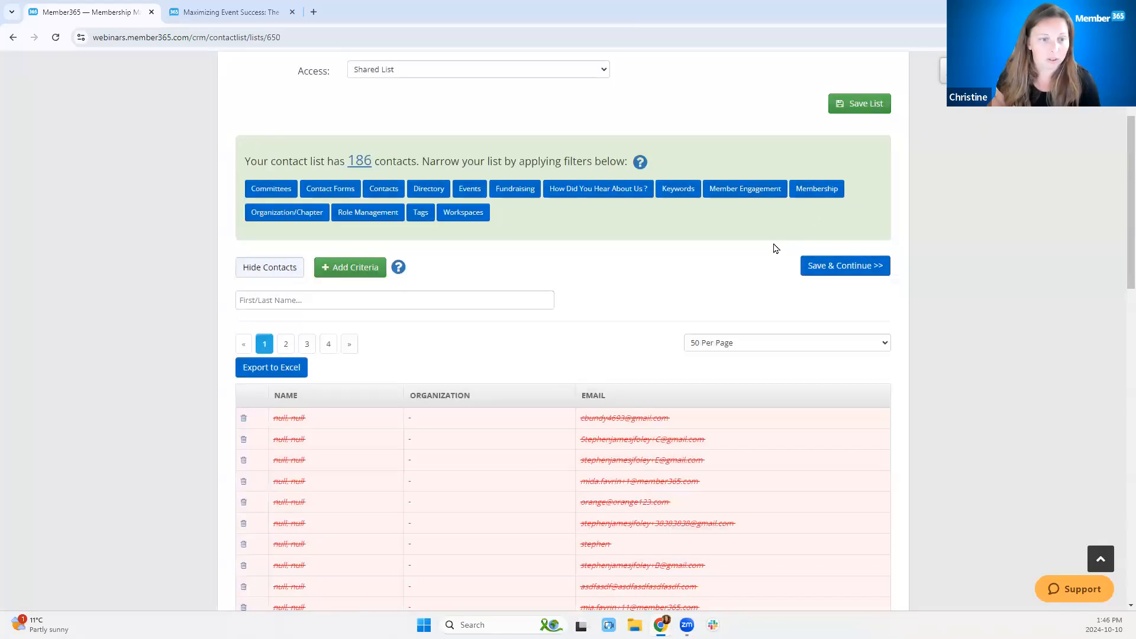
Examine the Organization/Chapter filter options, including the Roles filter, without applying any.
click(259, 220)
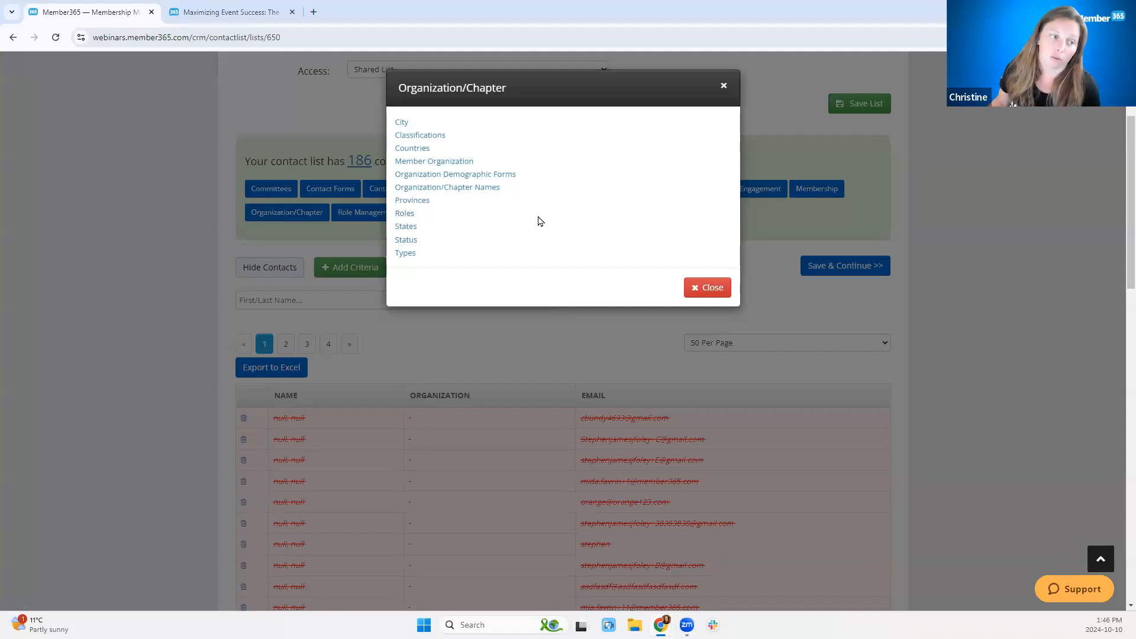
click(410, 215)
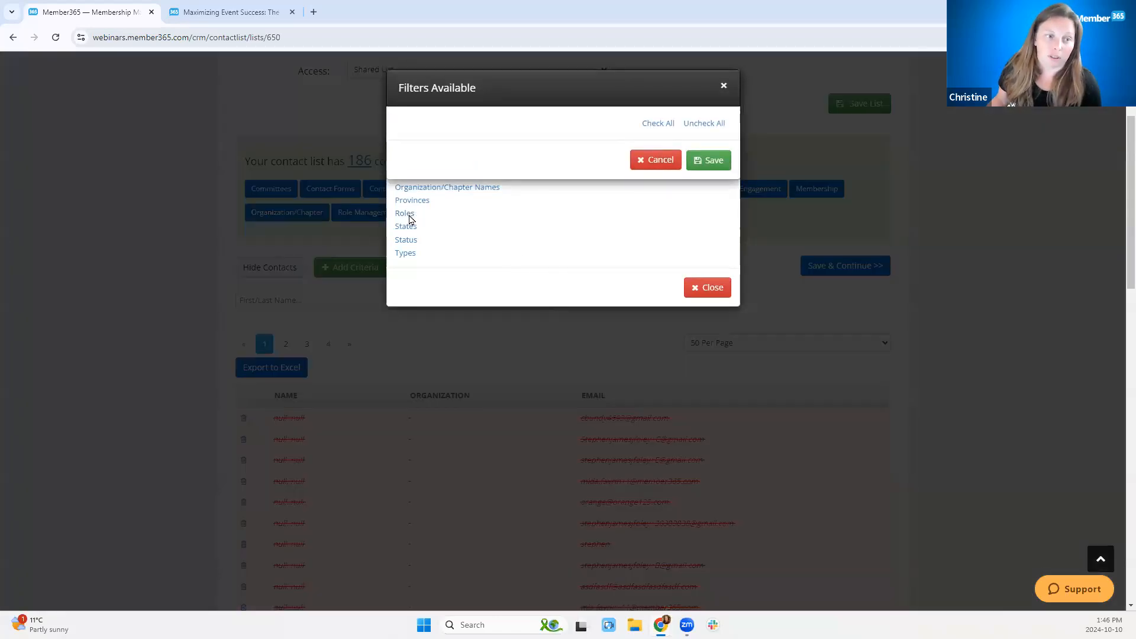
click(723, 87)
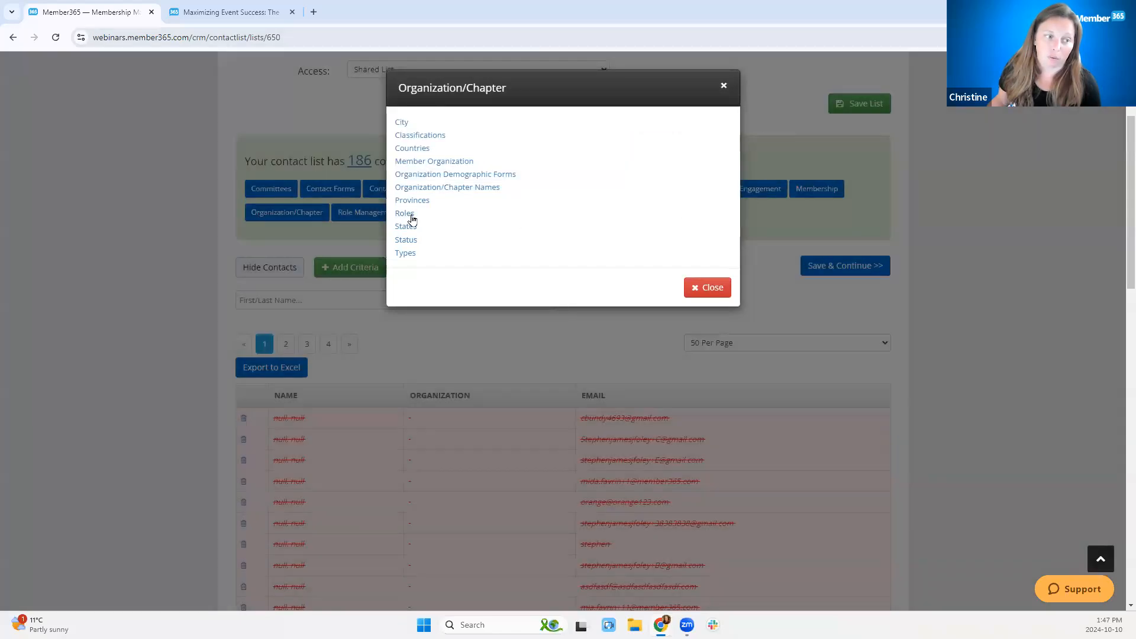
click(724, 87)
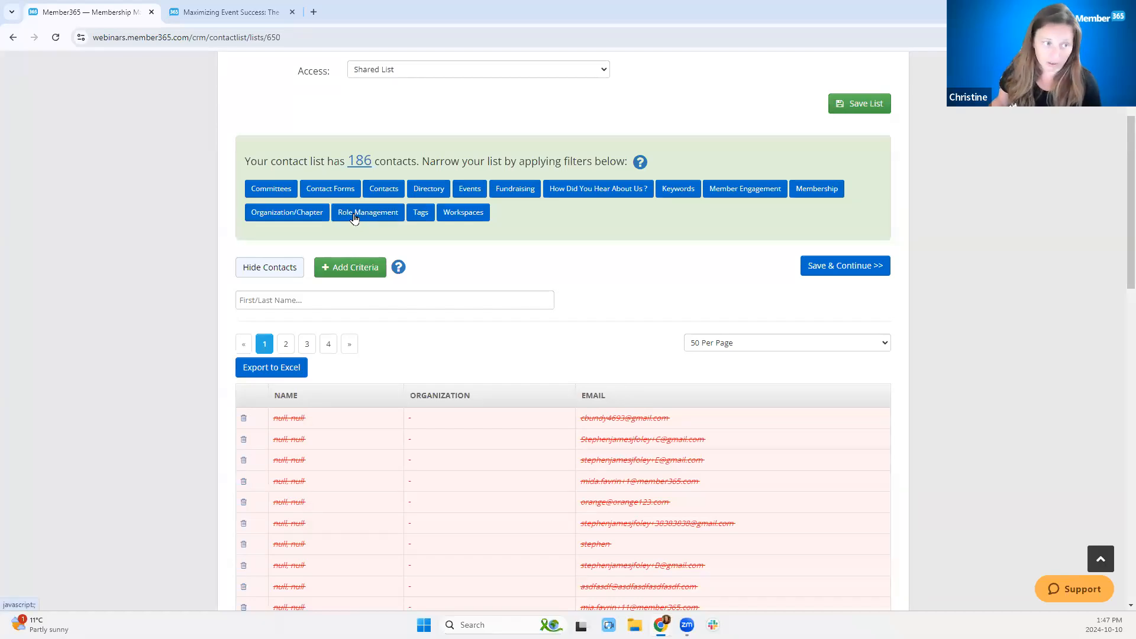
Add a Role Management filter with one membership role to the contact list, and look through the matching contacts.
click(355, 214)
click(413, 173)
click(717, 231)
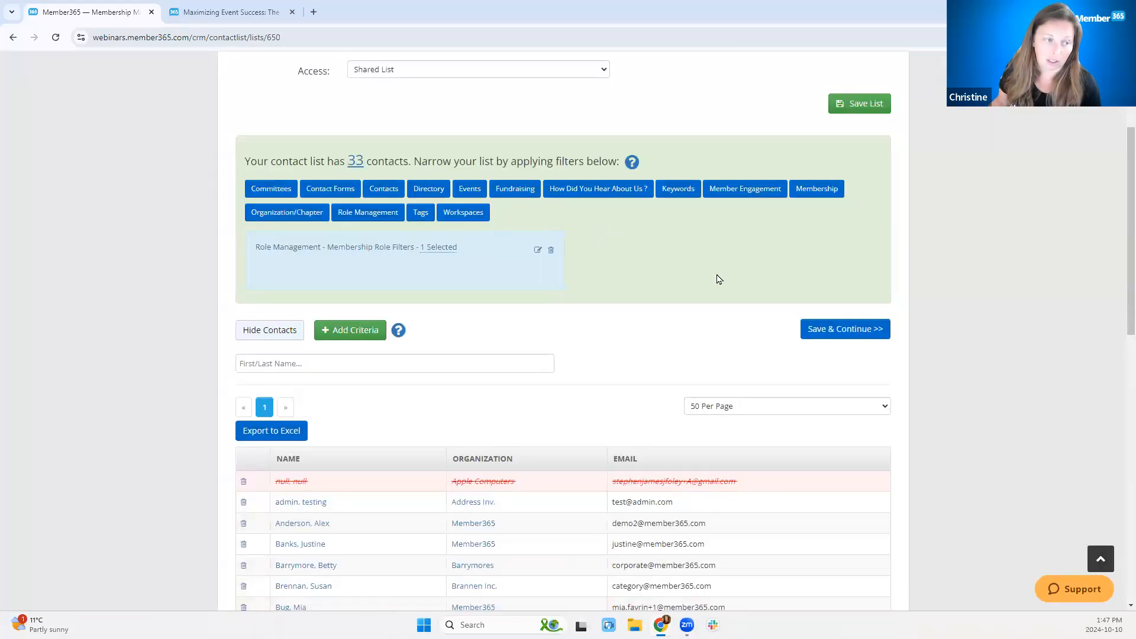
scroll(720, 279, down, 3)
scroll(719, 279, up, 3)
scroll(719, 279, down, 5)
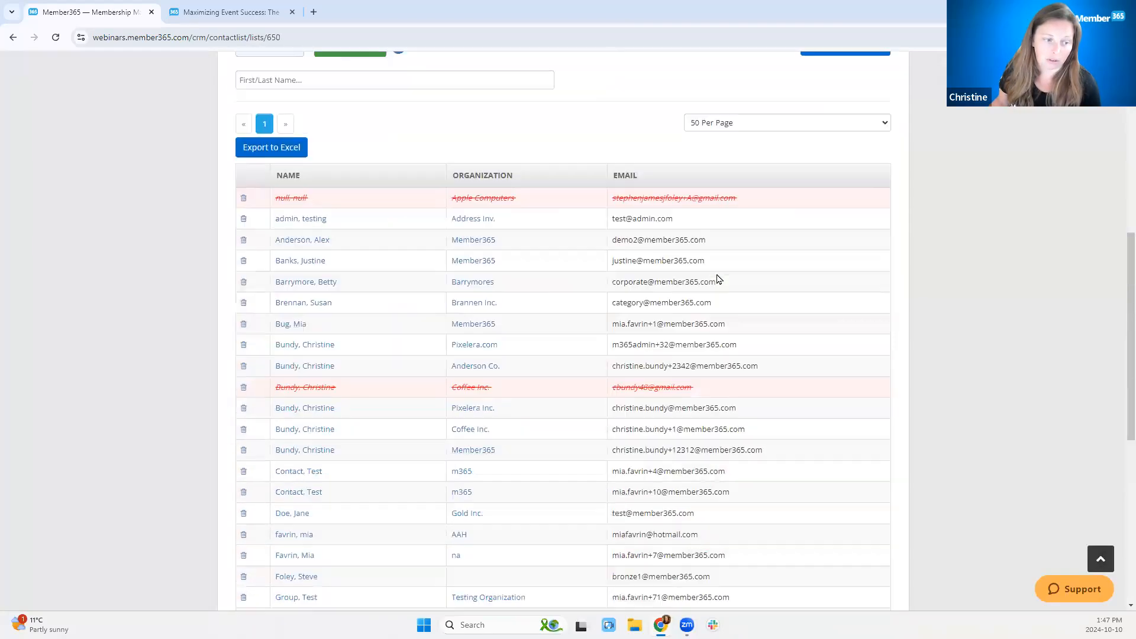
scroll(718, 280, down, 8)
scroll(718, 280, up, 14)
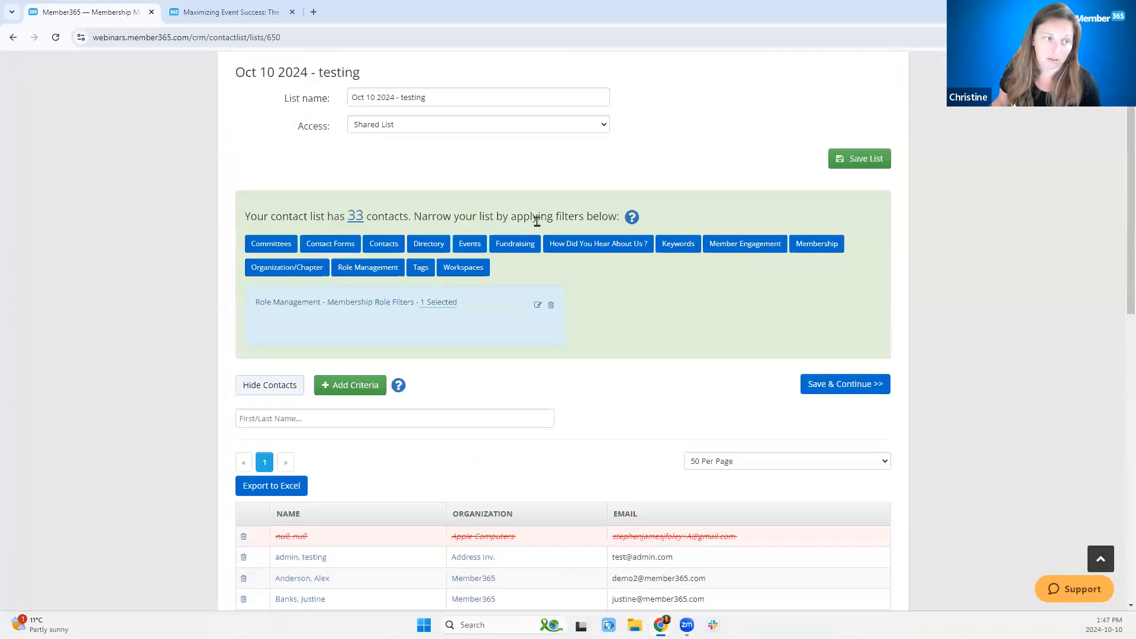
Add a Shared Contact Tags filter for the Speaker tag to the contact list.
click(416, 270)
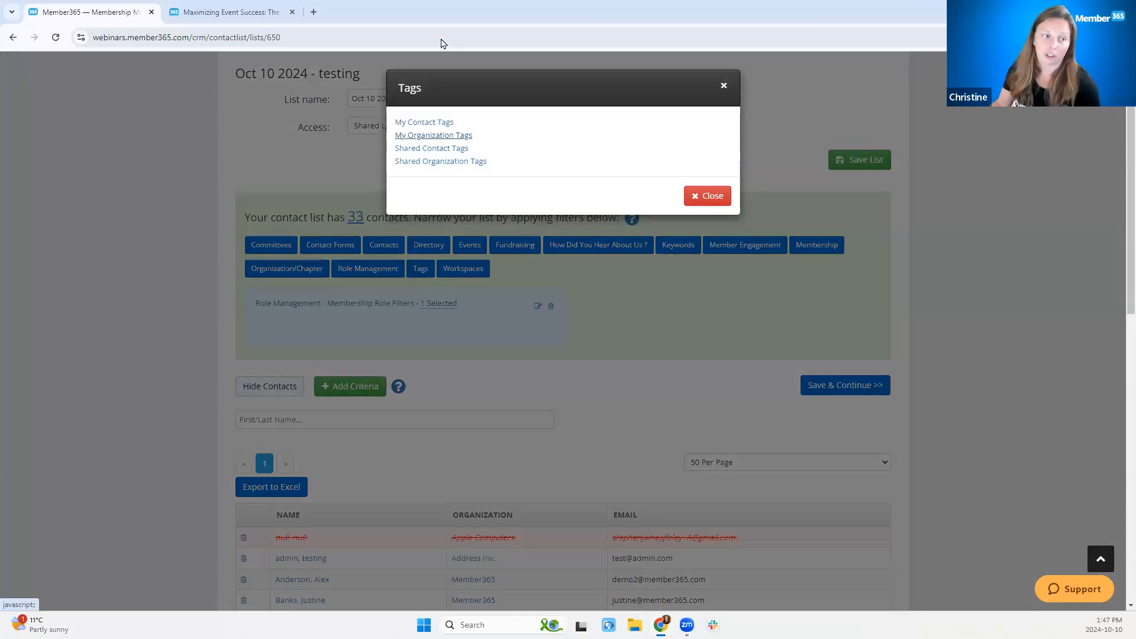
click(426, 136)
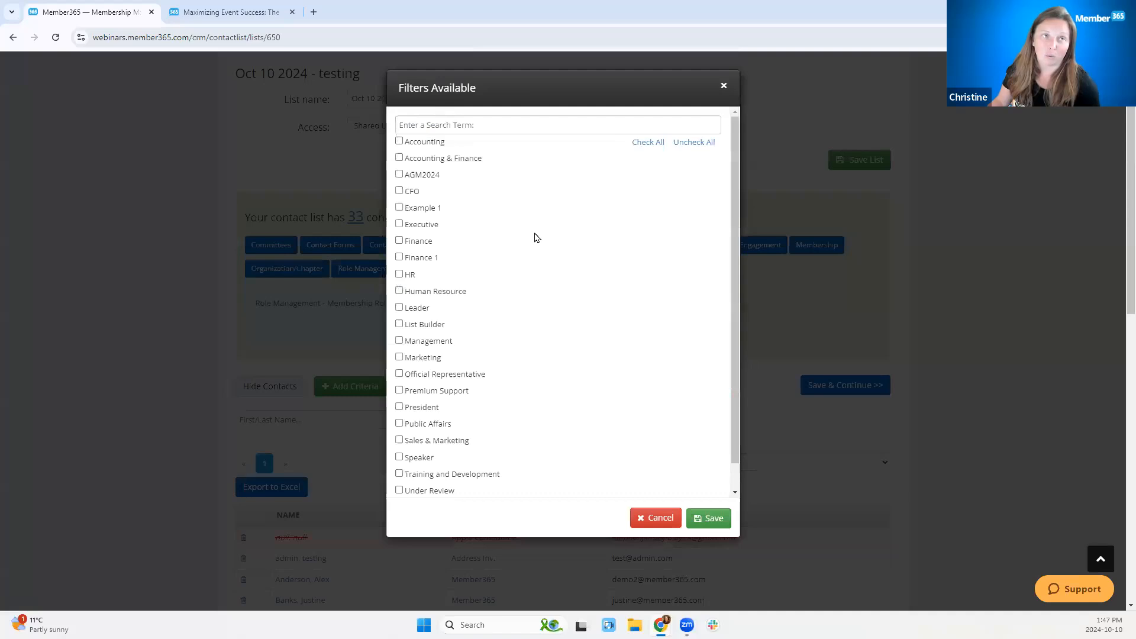
scroll(538, 237, down, 1)
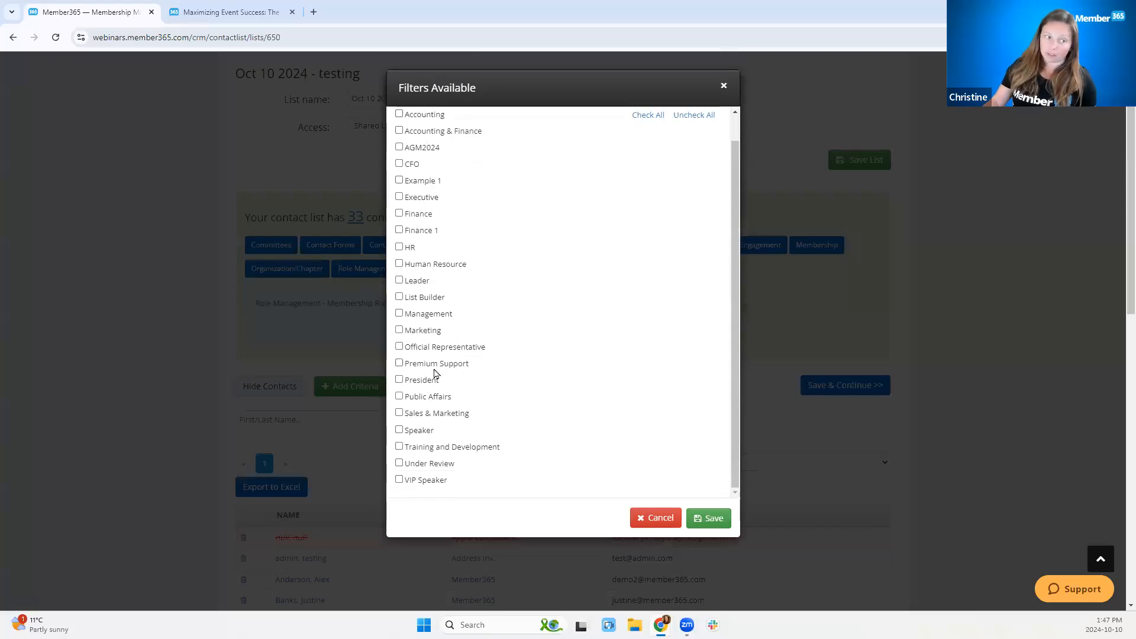
click(400, 430)
click(713, 526)
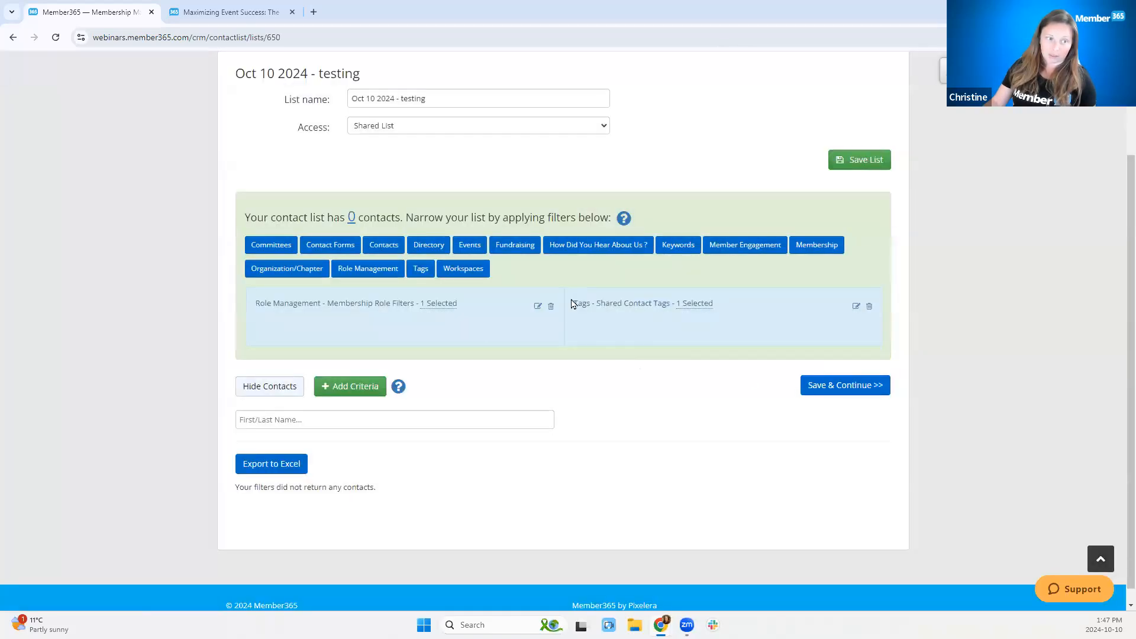
Remove the Membership Role and Shared Contact Tags filters from the list, and inspect the available Workspaces filters.
click(551, 306)
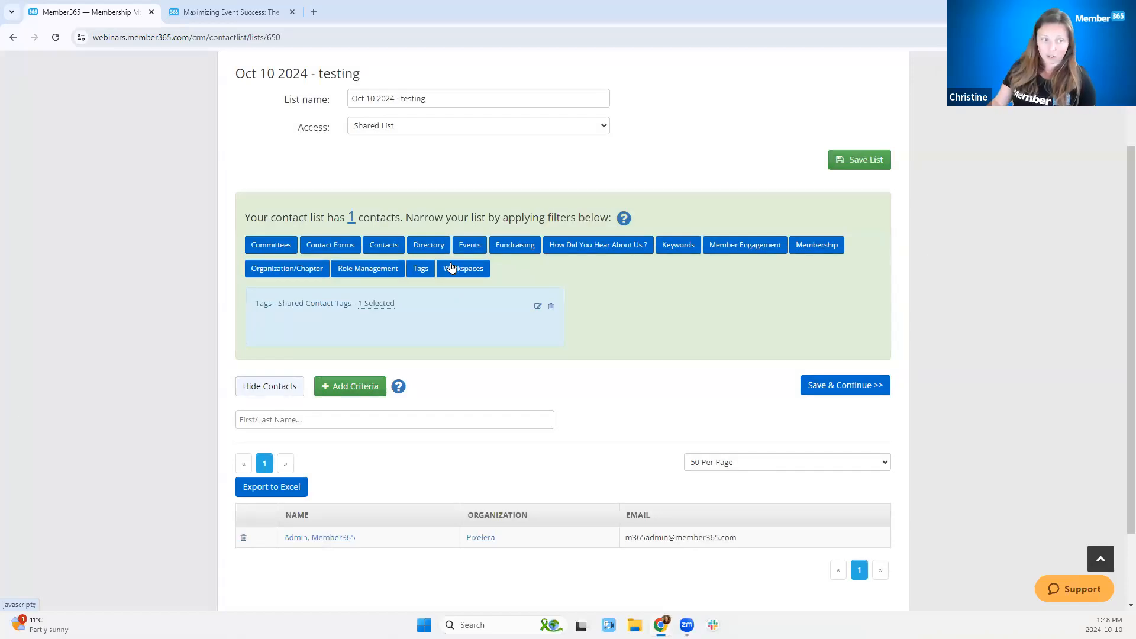
click(550, 306)
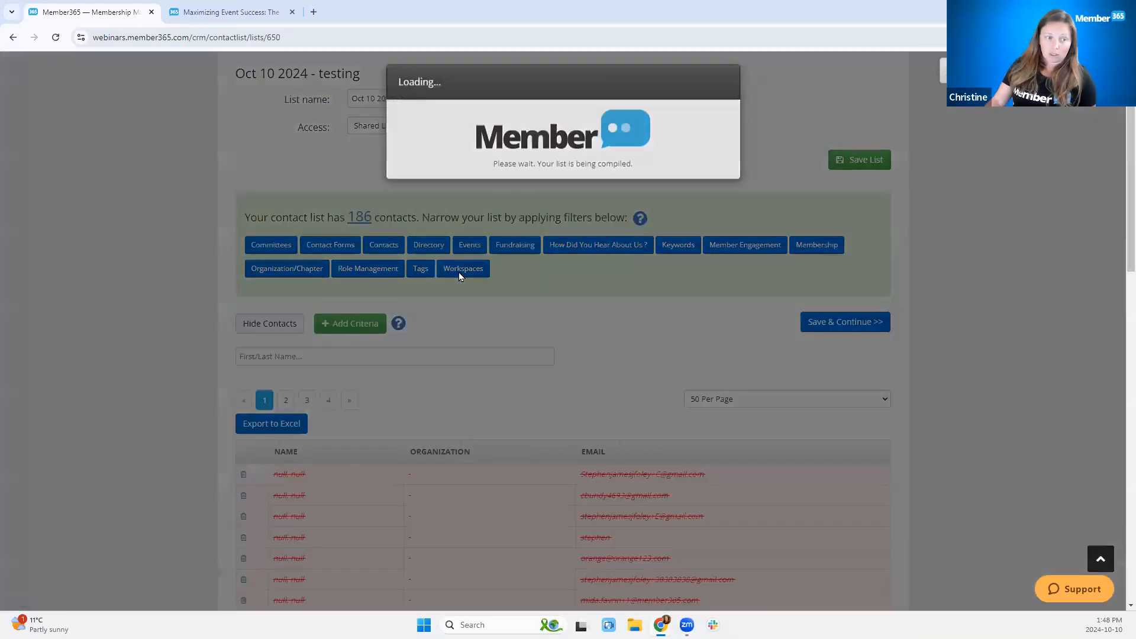
click(461, 274)
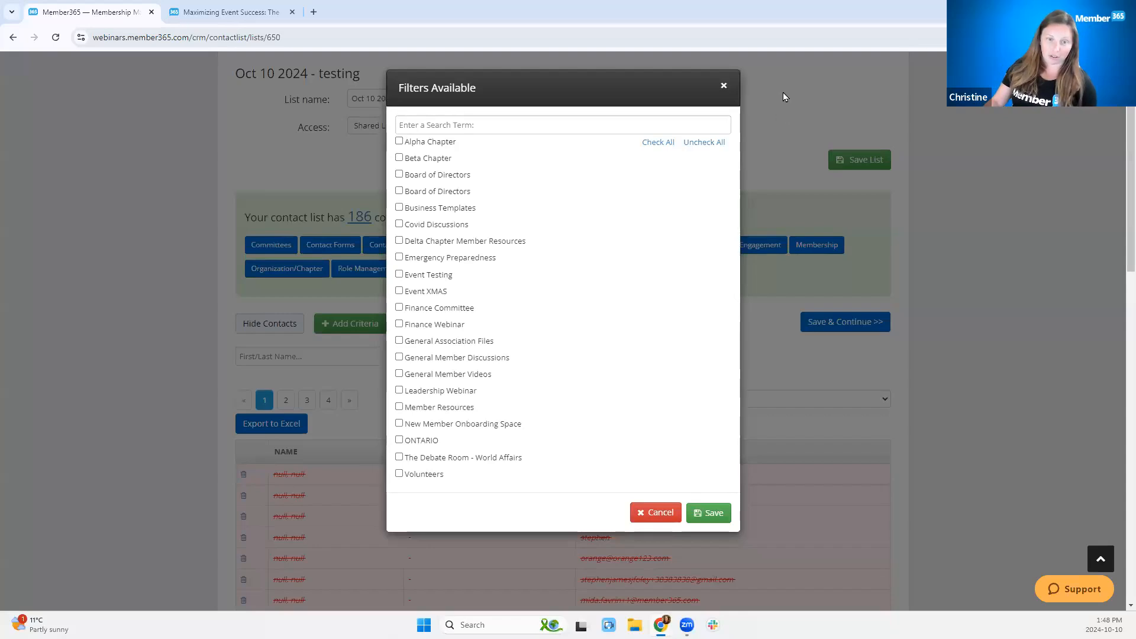
click(726, 87)
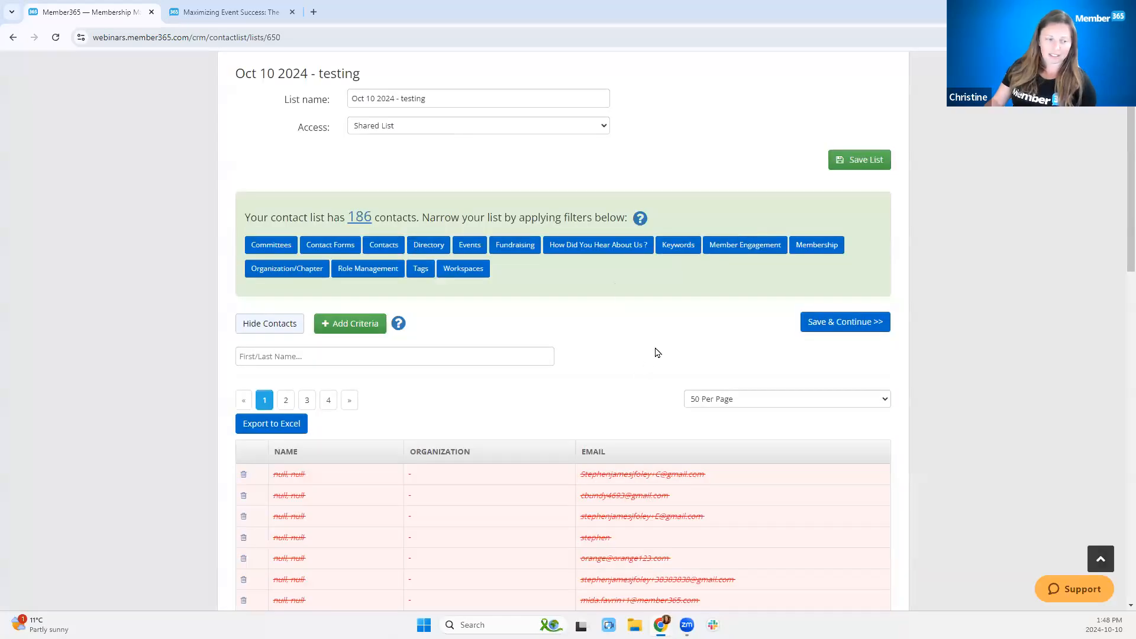
Examine the data fields offered for the Excel export, trying Check All and Check None, and leave without downloading.
scroll(657, 352, down, 5)
scroll(722, 343, up, 5)
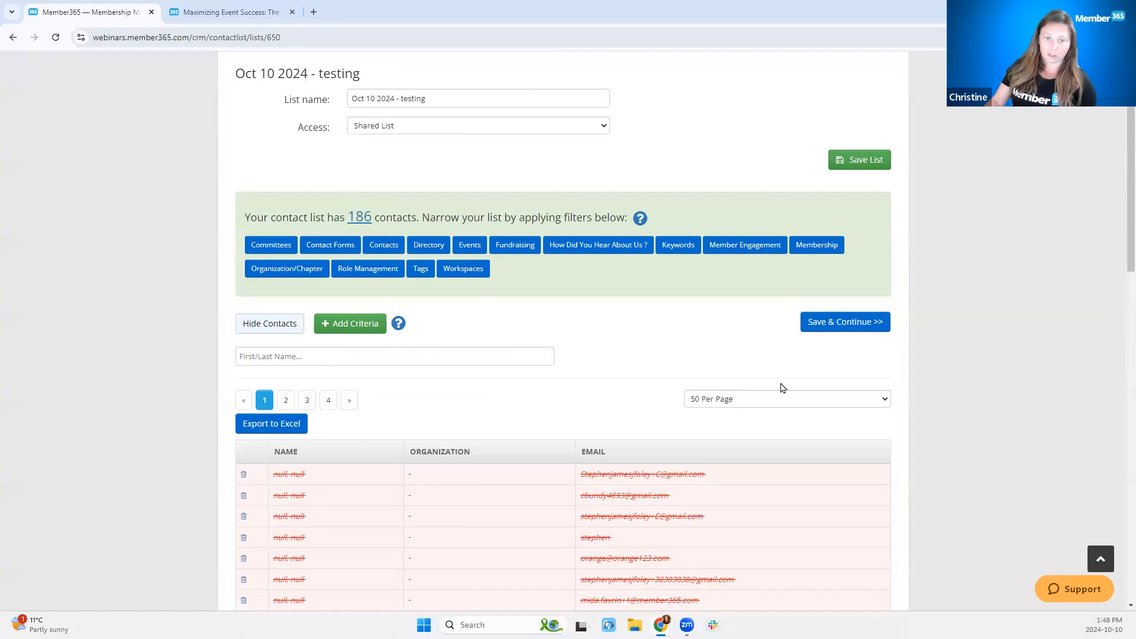
click(280, 430)
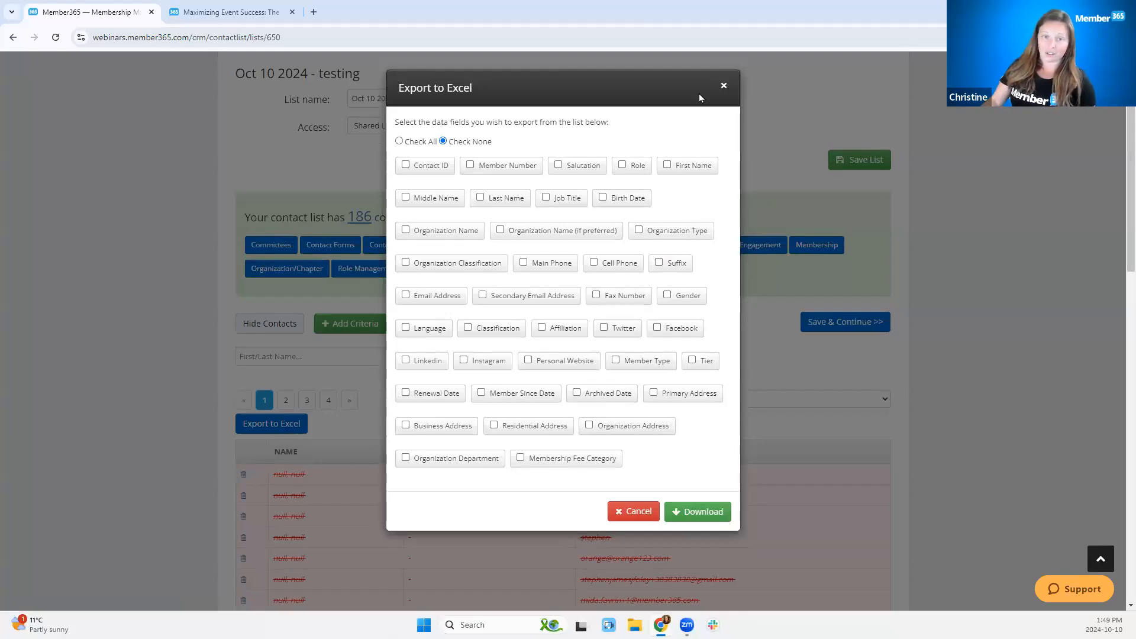
click(399, 140)
click(443, 141)
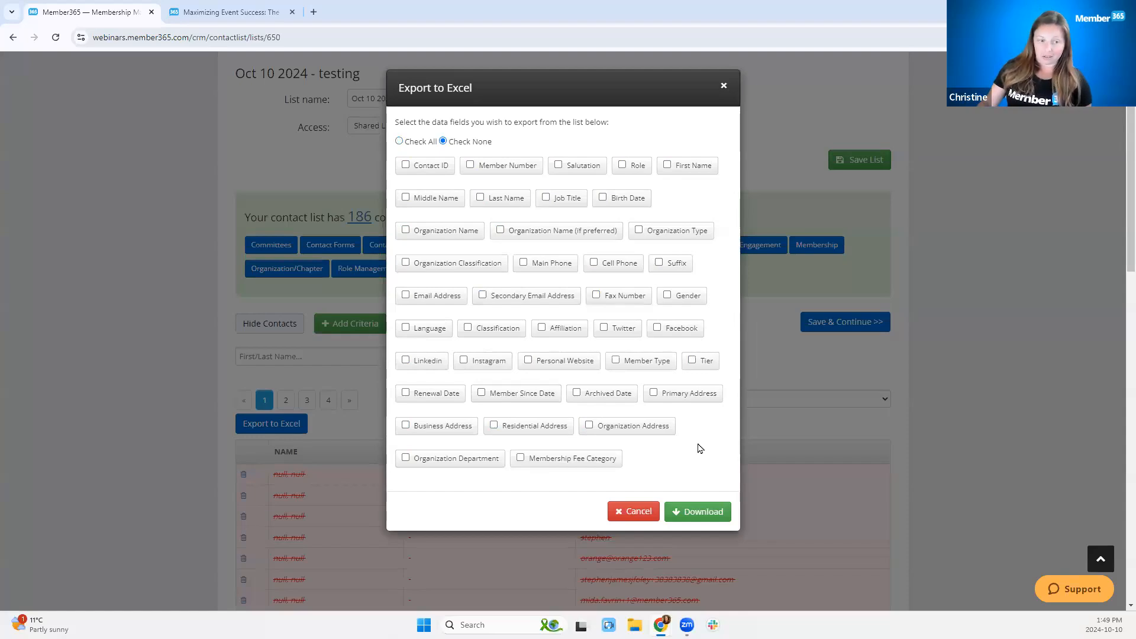
click(621, 513)
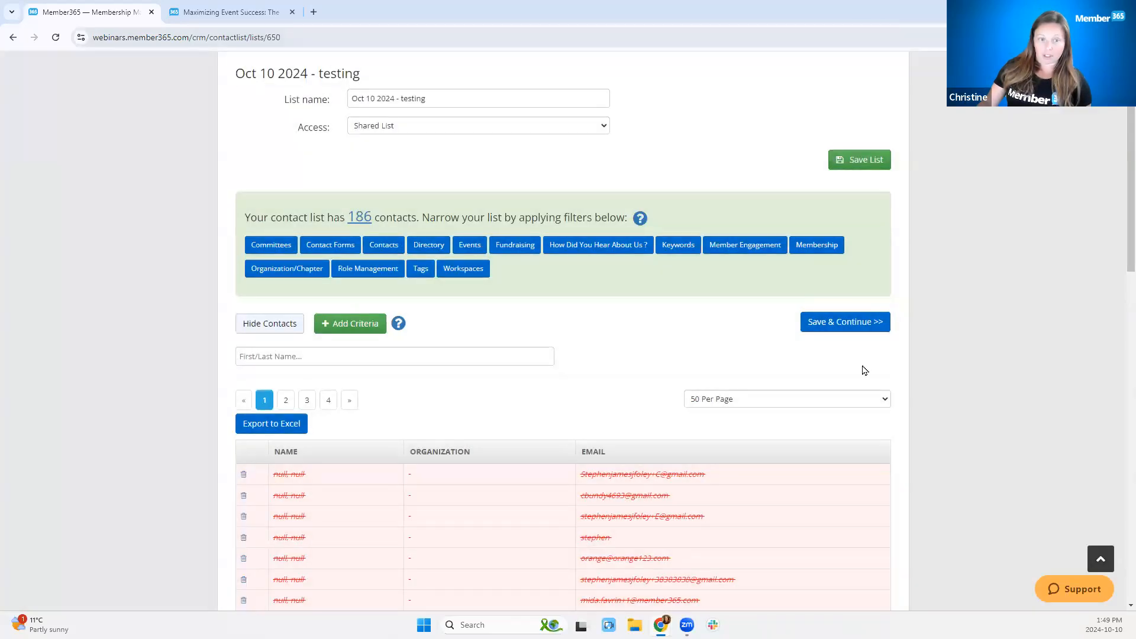
Save the contact list and reopen it for editing.
click(843, 327)
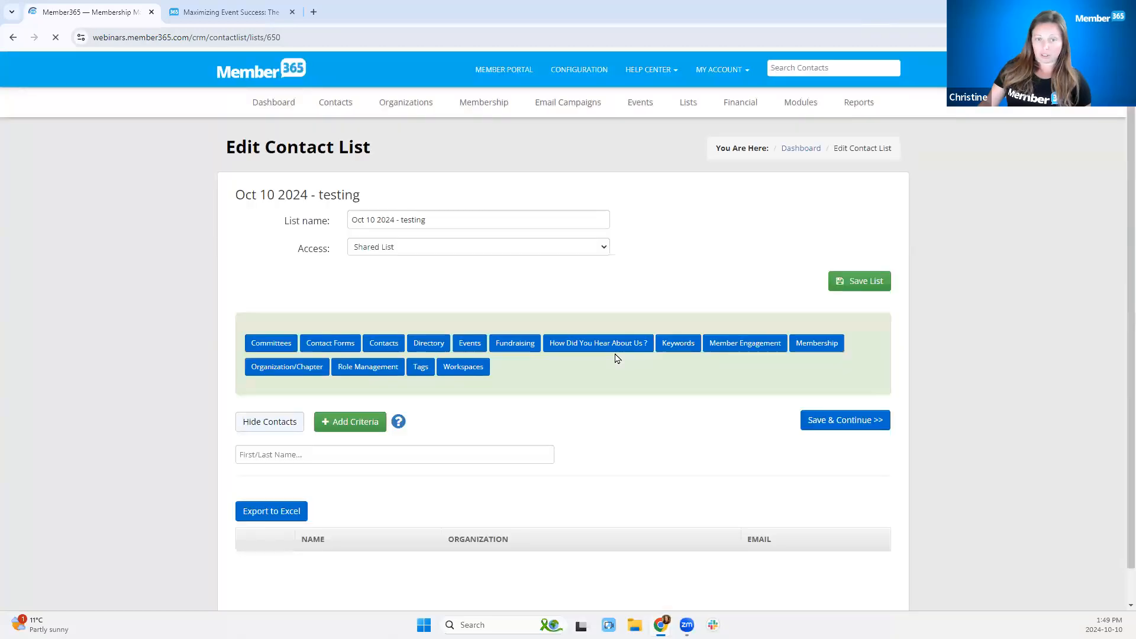
Exclude the Pre Approve contact and the Member365 contact directly below it from the list, restoring each one.
scroll(765, 255, down, 7)
scroll(396, 384, down, 6)
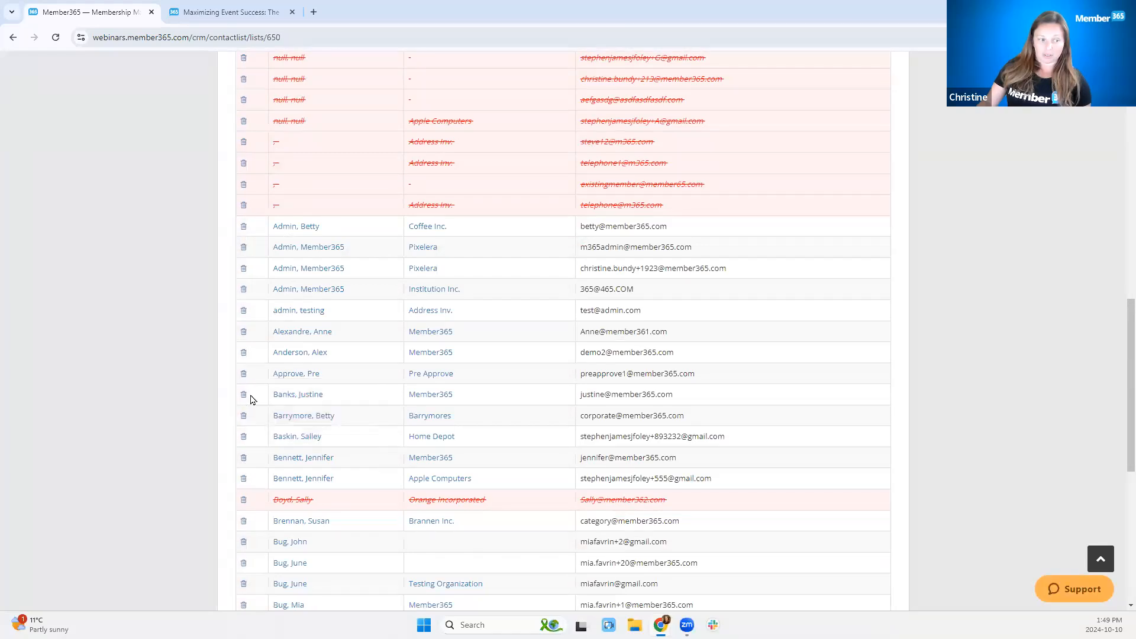
click(244, 377)
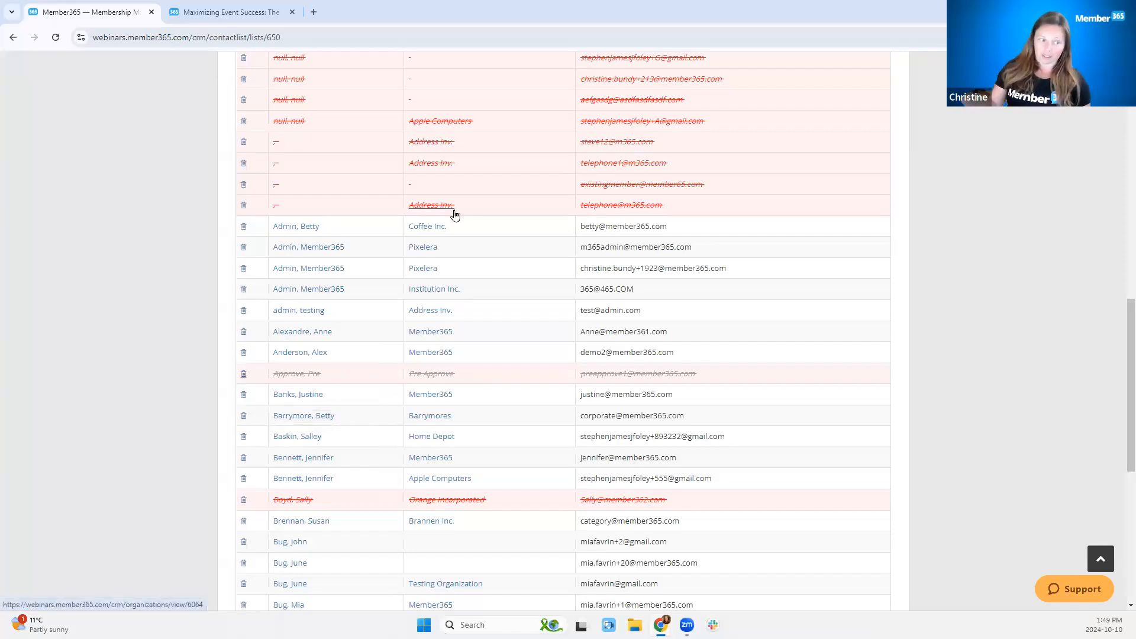
click(243, 373)
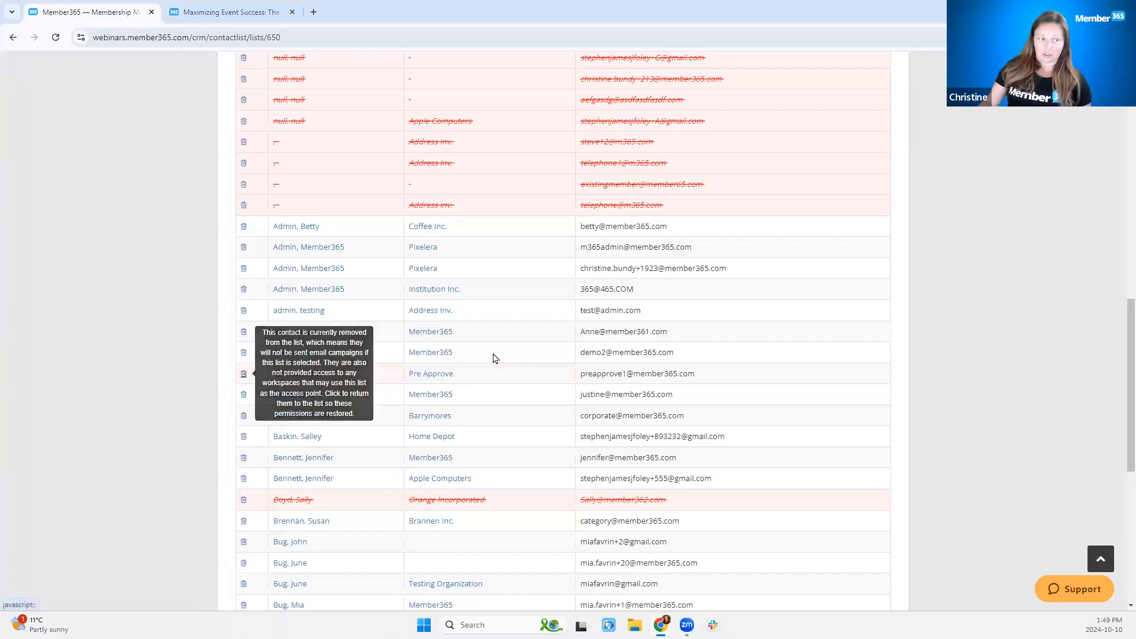
scroll(840, 360, down, 1)
scroll(839, 359, down, 3)
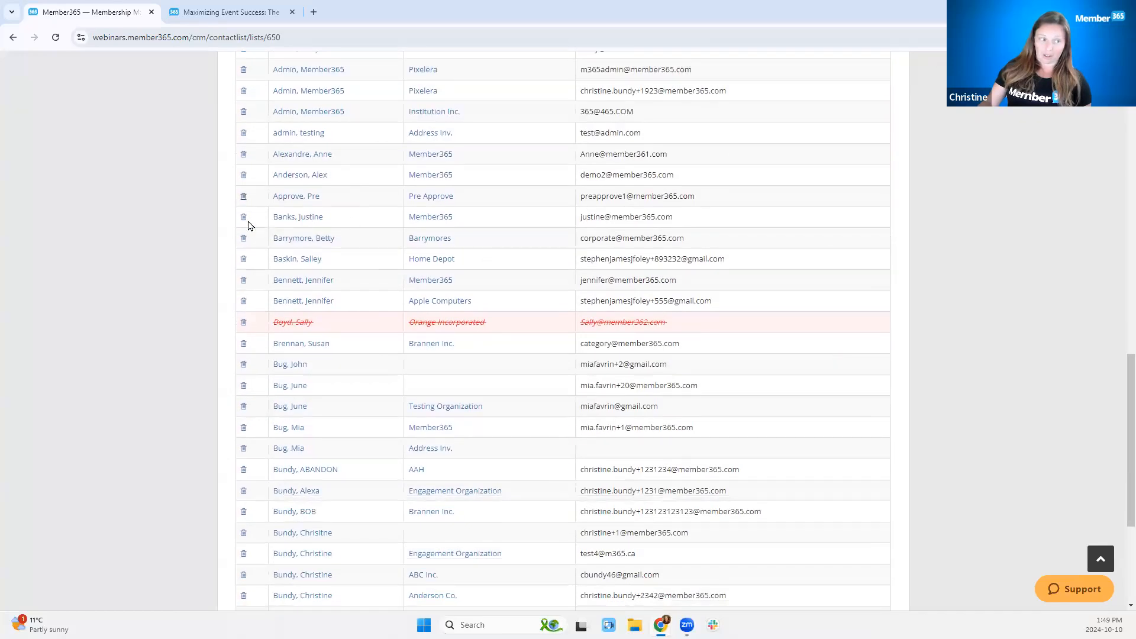
click(244, 220)
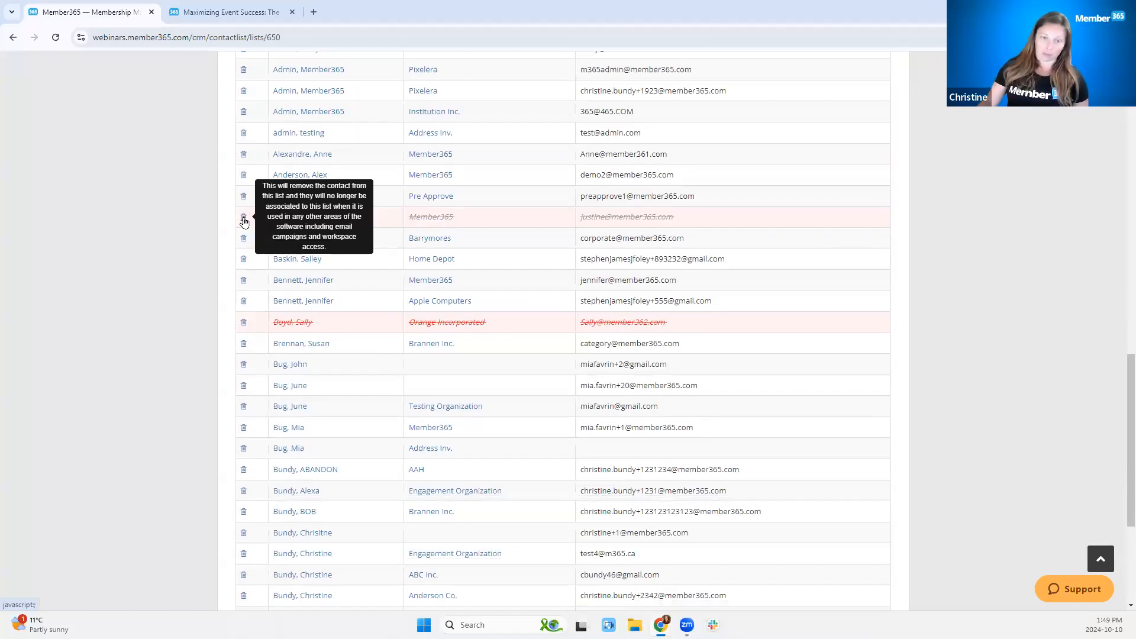
click(244, 221)
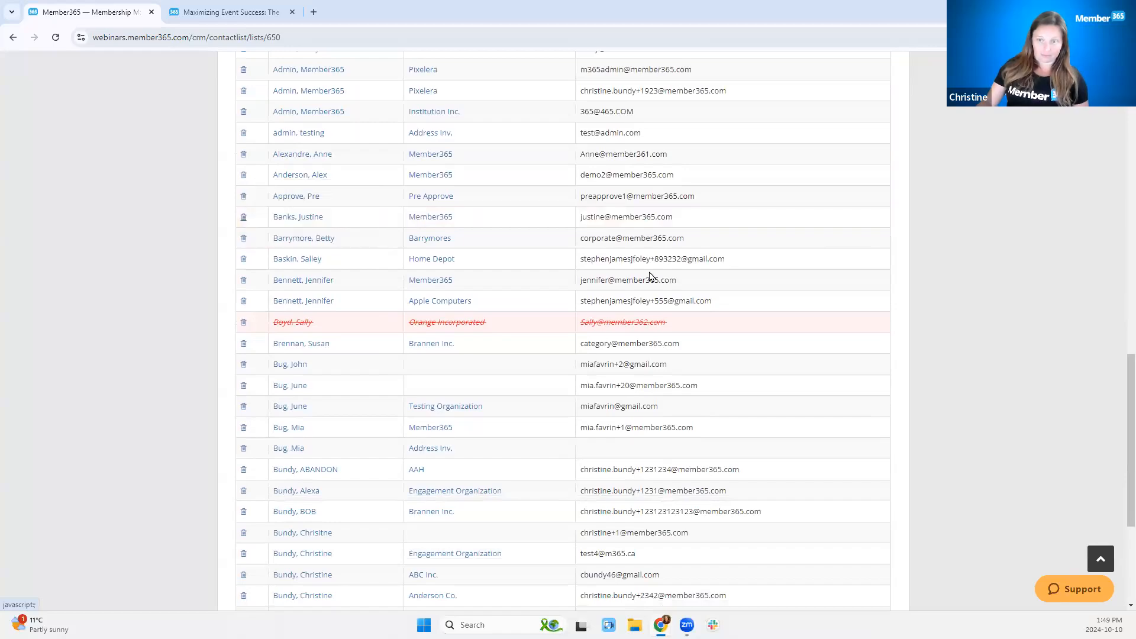
Return to List Management and permanently delete the Oct 10 2024 - testing list.
scroll(744, 329, up, 4)
scroll(744, 329, up, 12)
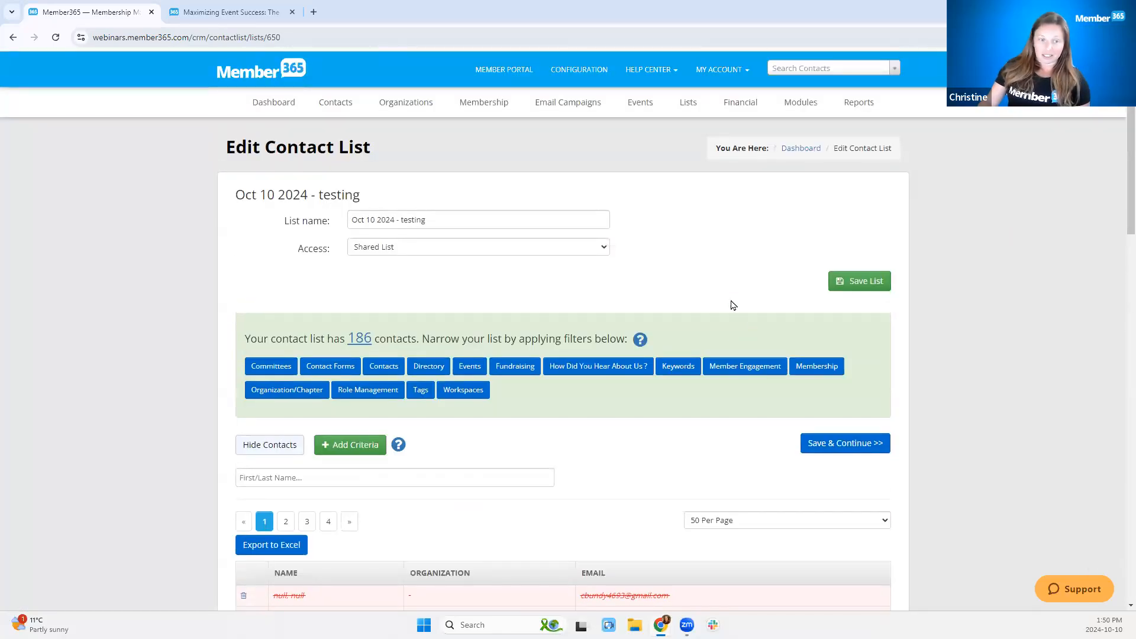
mouse_move(684, 106)
click(683, 149)
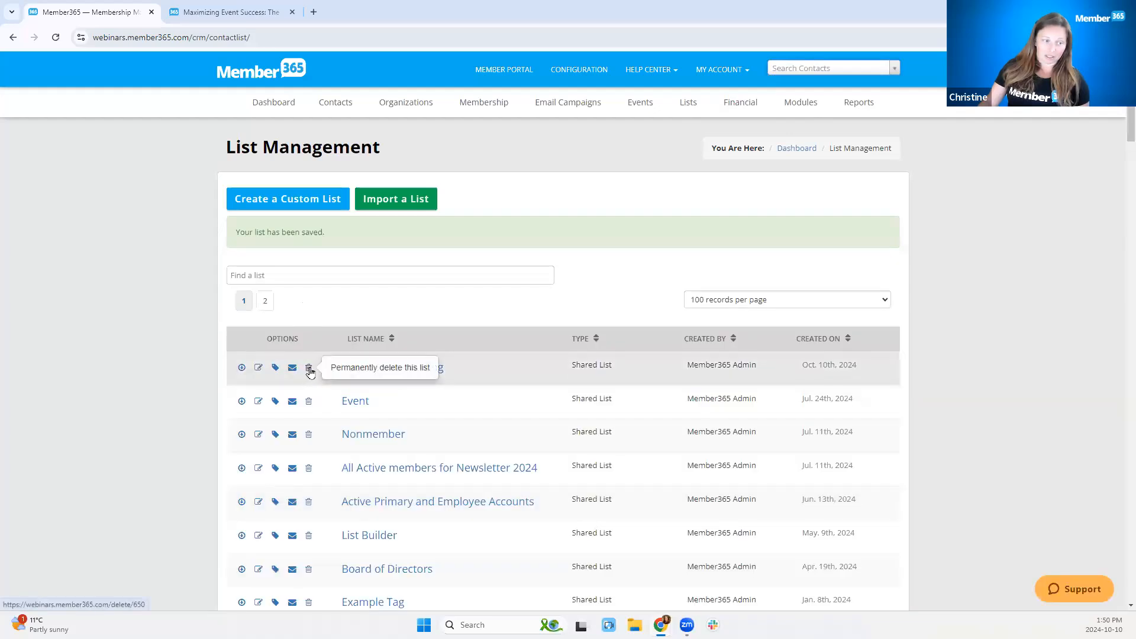
click(308, 369)
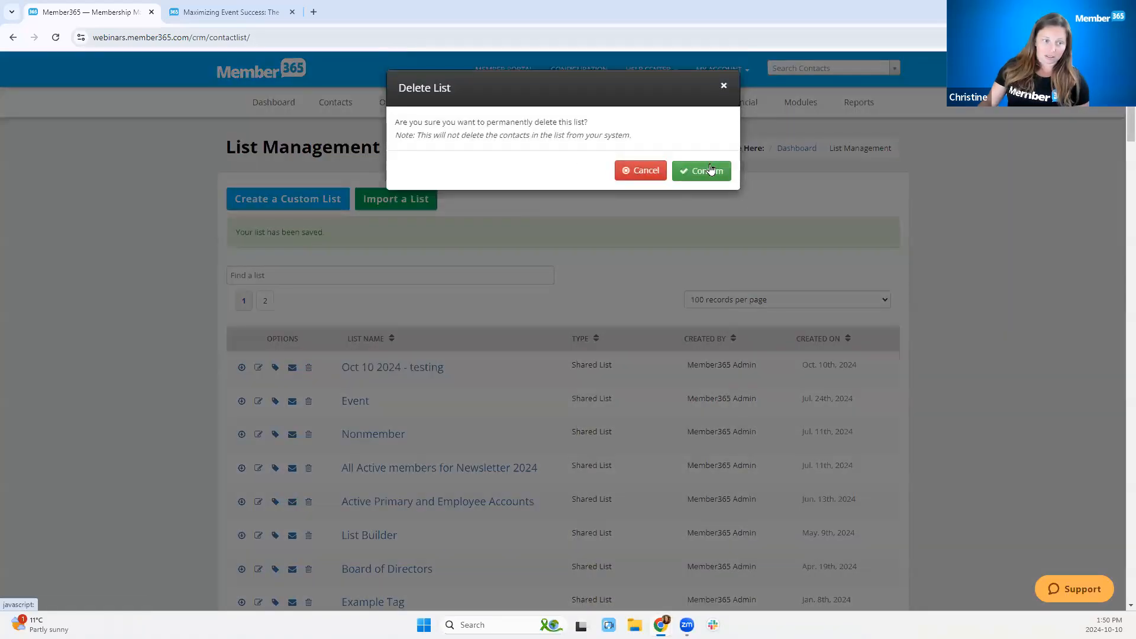
click(710, 171)
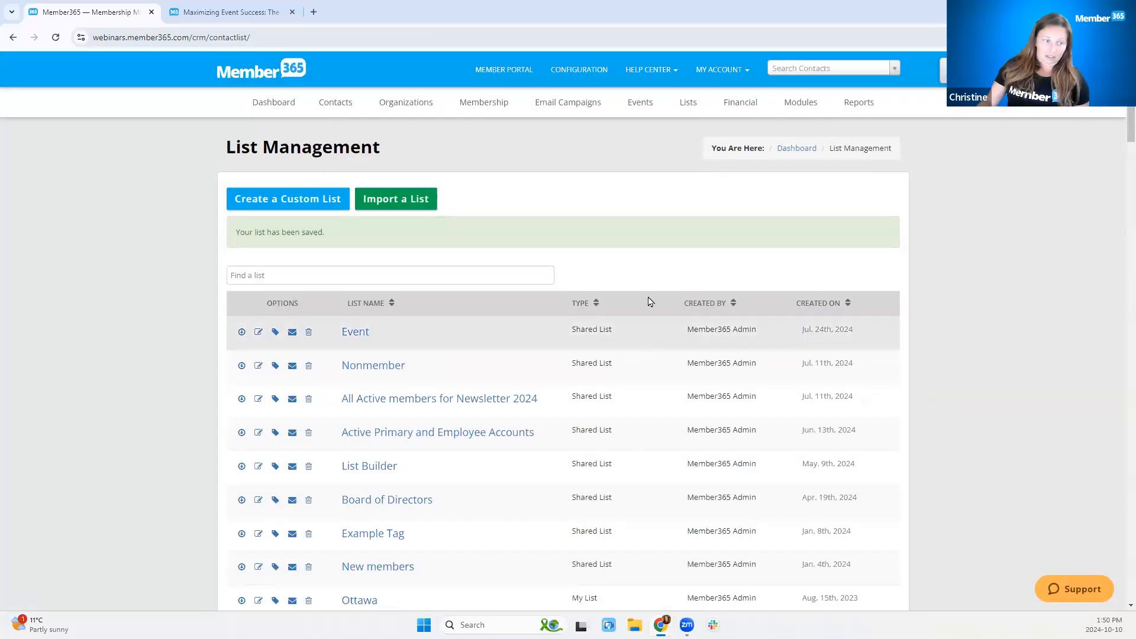
Permanently delete the Active members list of type My List, created on Apr. 12th, 2023.
scroll(660, 309, down, 5)
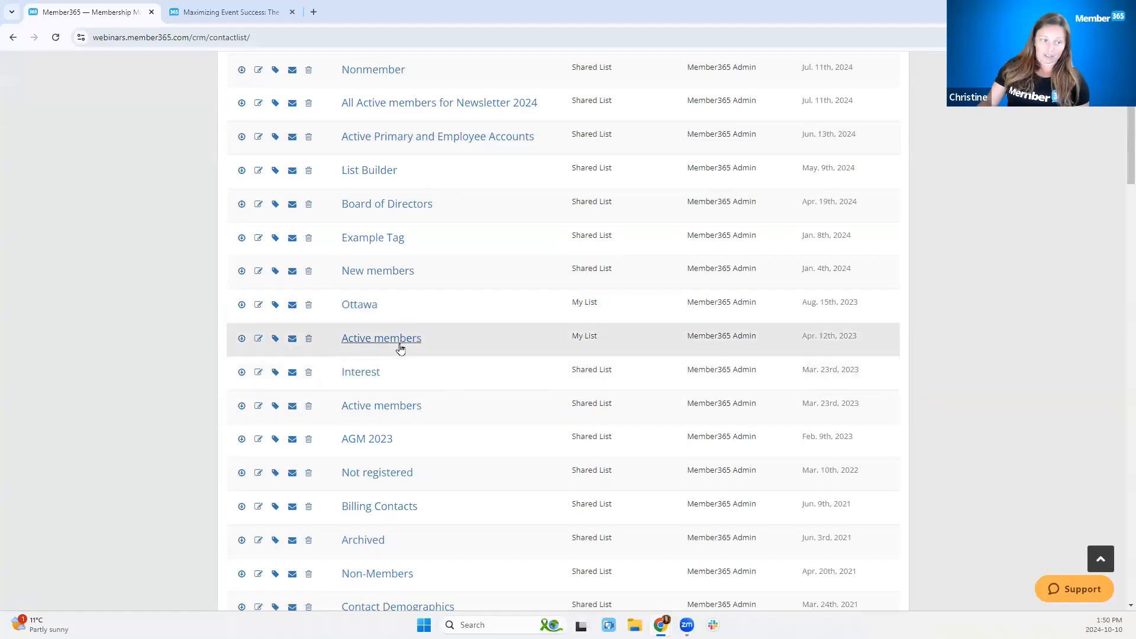
click(308, 338)
click(694, 179)
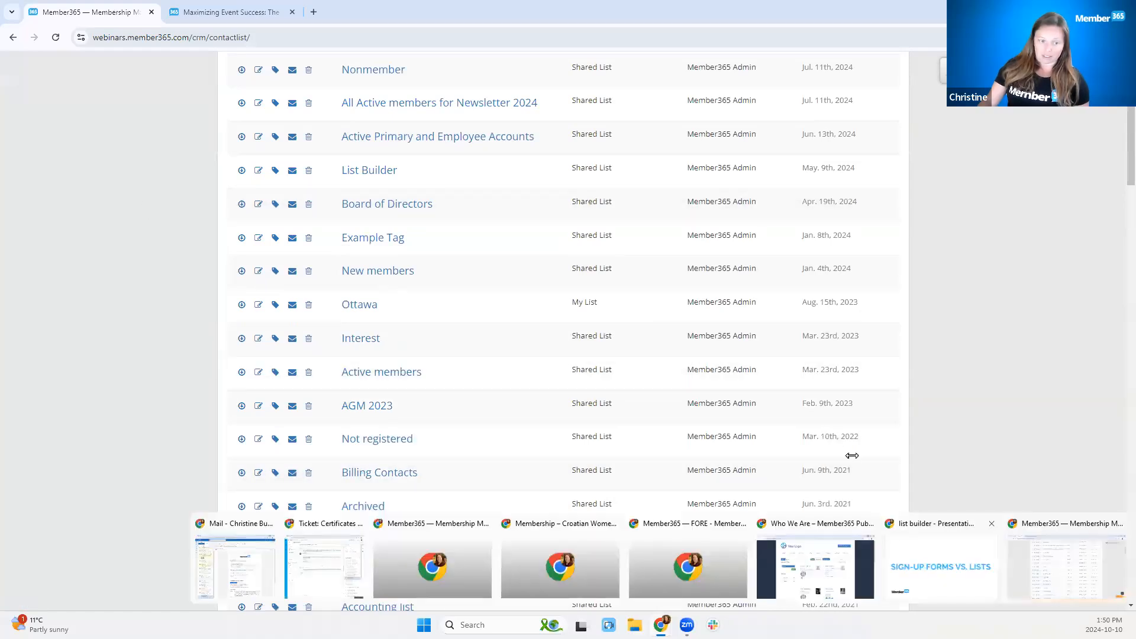
Switch to the list builder presentation and advance to the Clearly Label Lists slide.
click(924, 567)
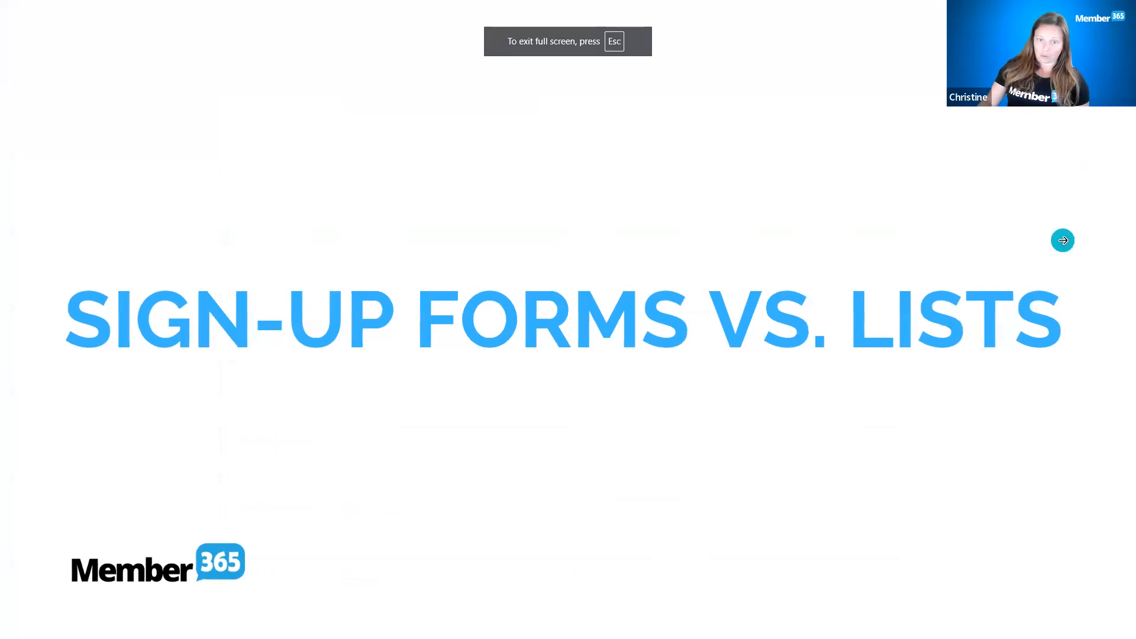
click(1063, 240)
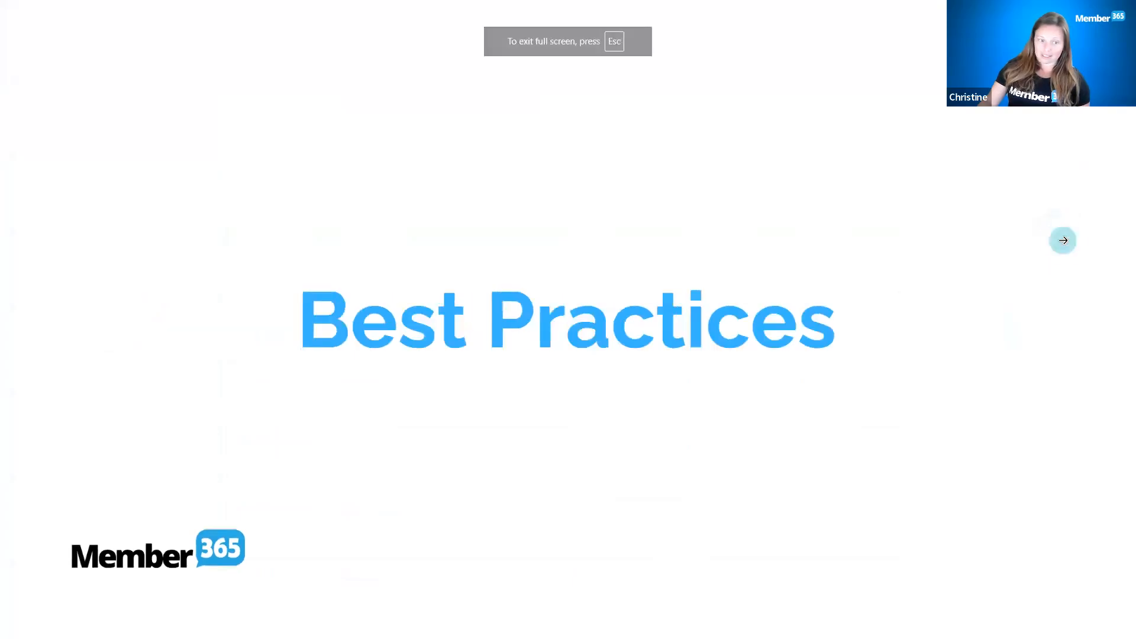
click(1062, 240)
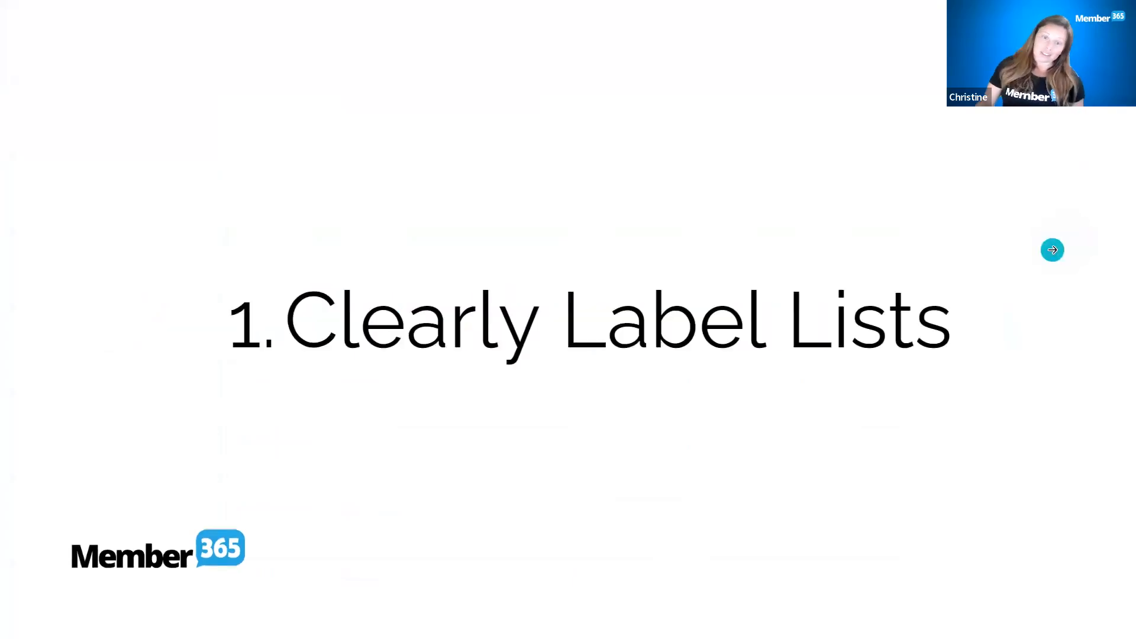